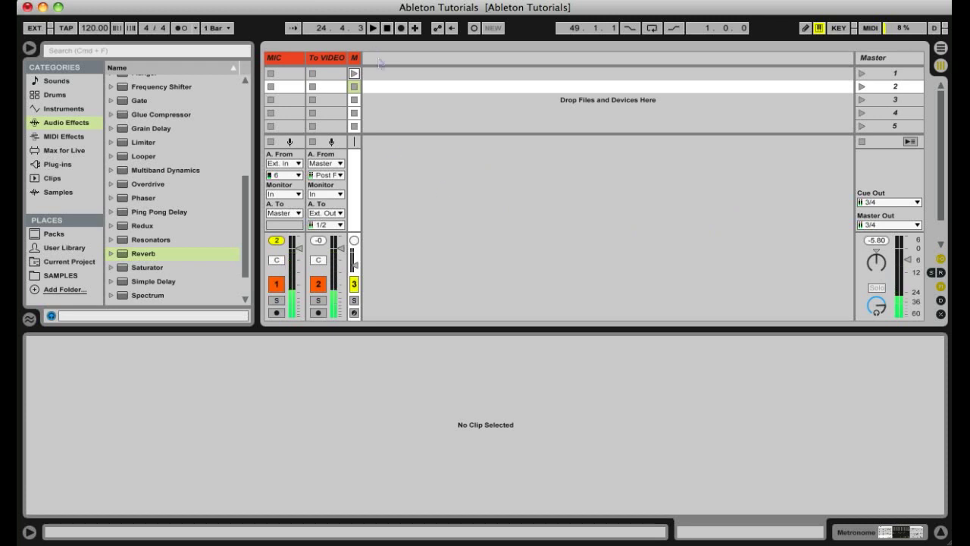
Step: Show the Instruments category in the browser and look through the Impulse presets
left_click(56, 108)
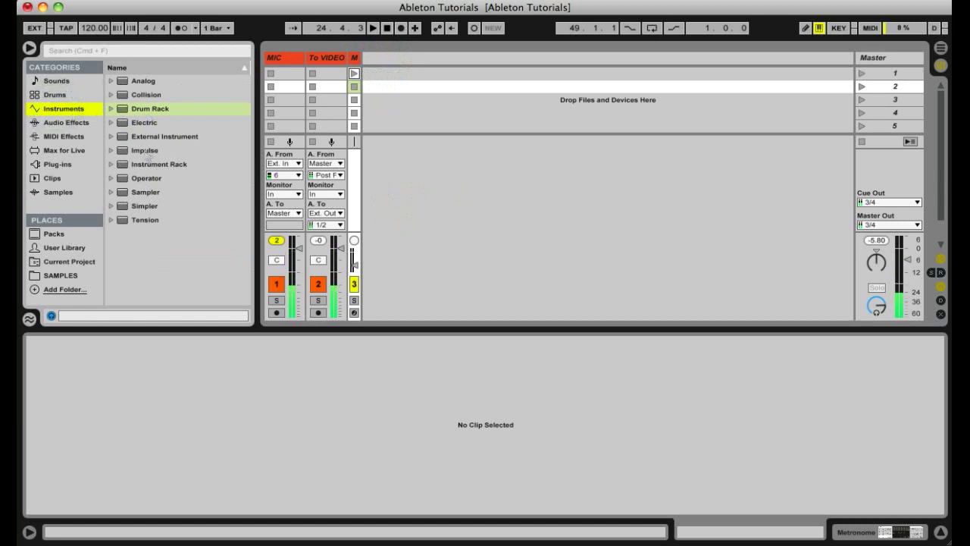
left_click(146, 152)
left_click(110, 150)
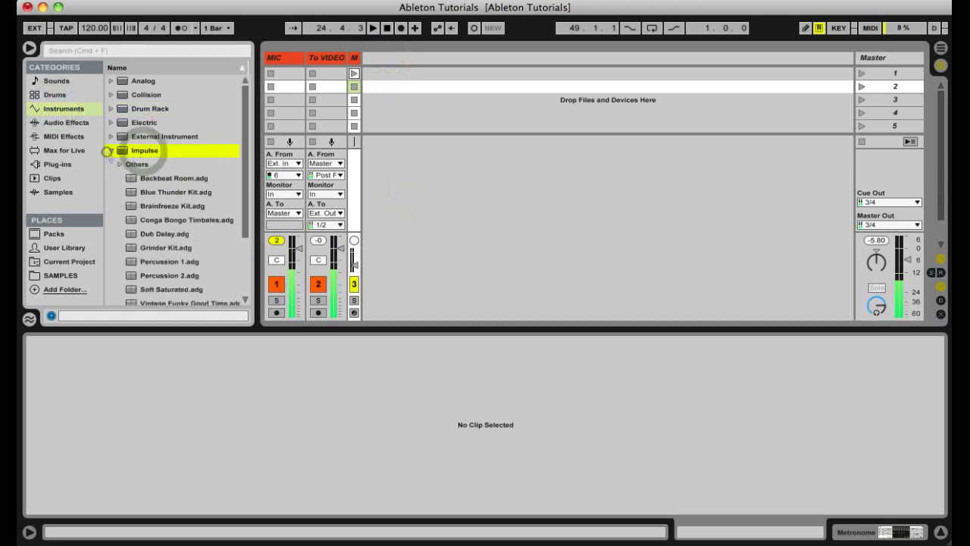
left_click(110, 150)
left_click(146, 109)
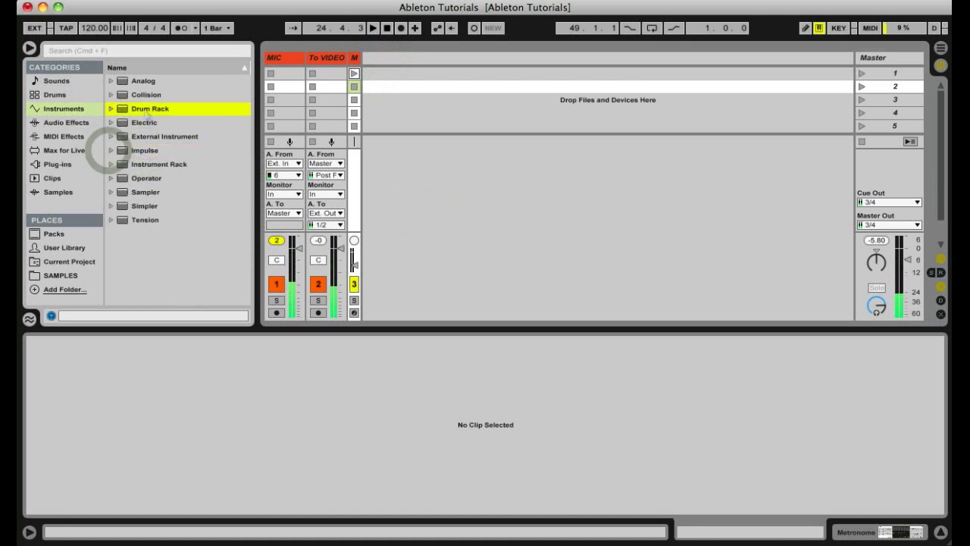
double_click(146, 108)
key("super+z")
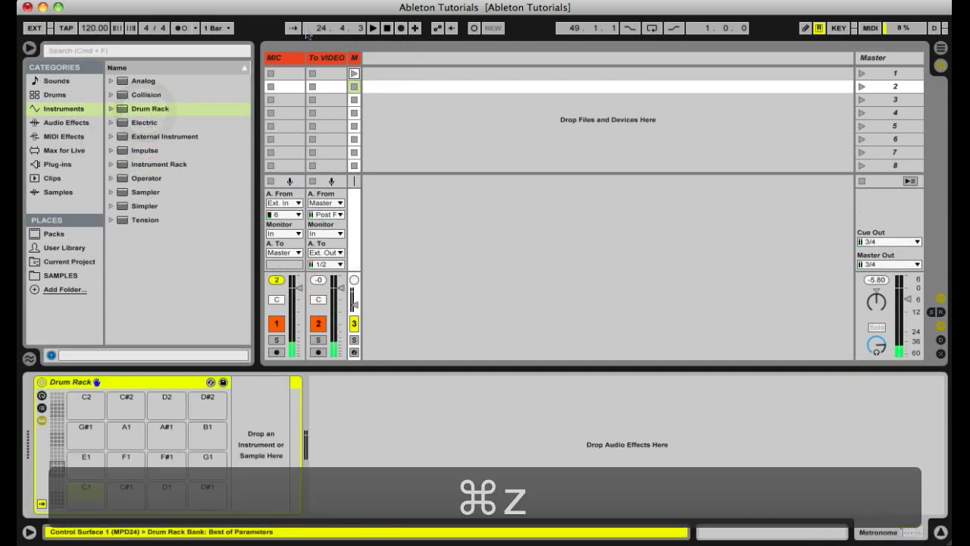
Step: Load an empty Drum Rack onto a new MIDI track beside the metronome track
key("super+shift+t")
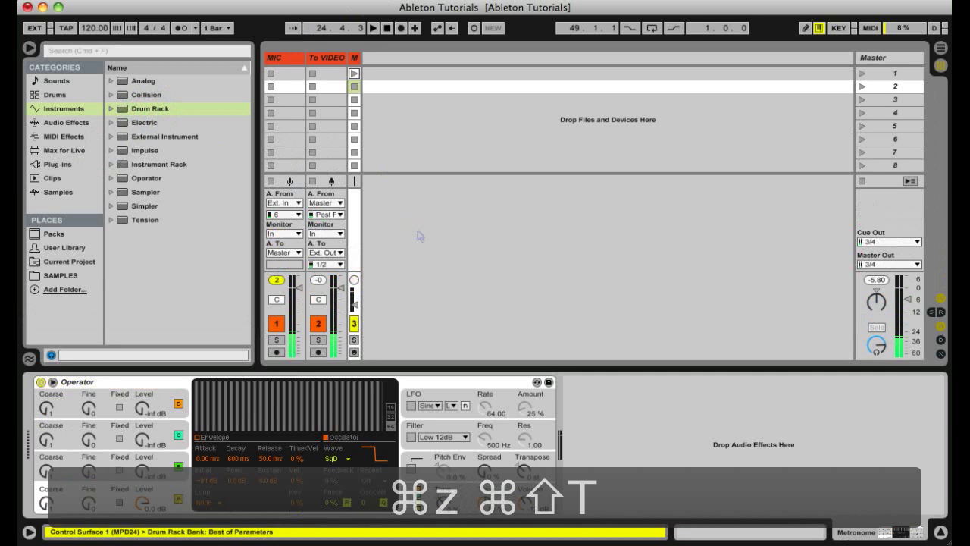
left_click(376, 59)
double_click(150, 108)
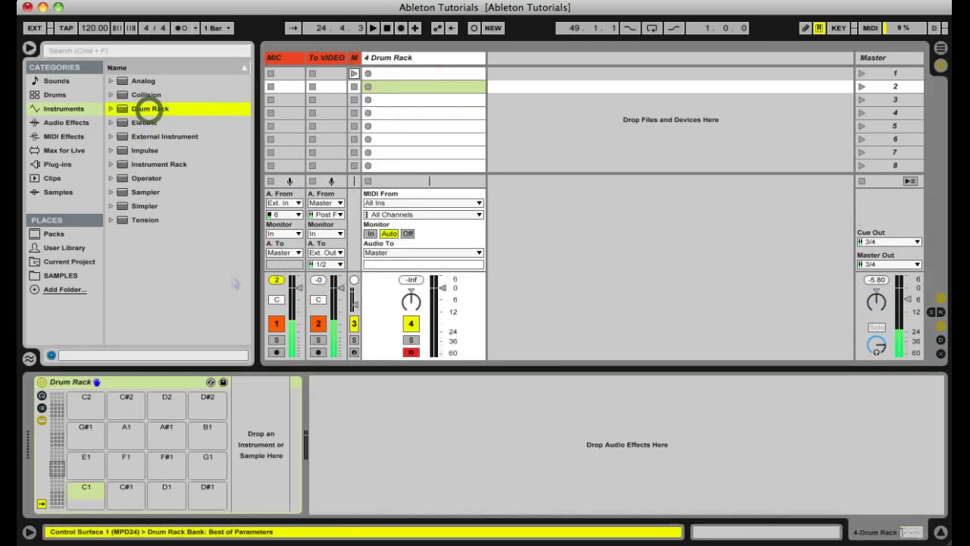
Step: Play the C note repeatedly from the computer keyboard to check that the Drum Rack's C1 pad receives MIDI
key("a")
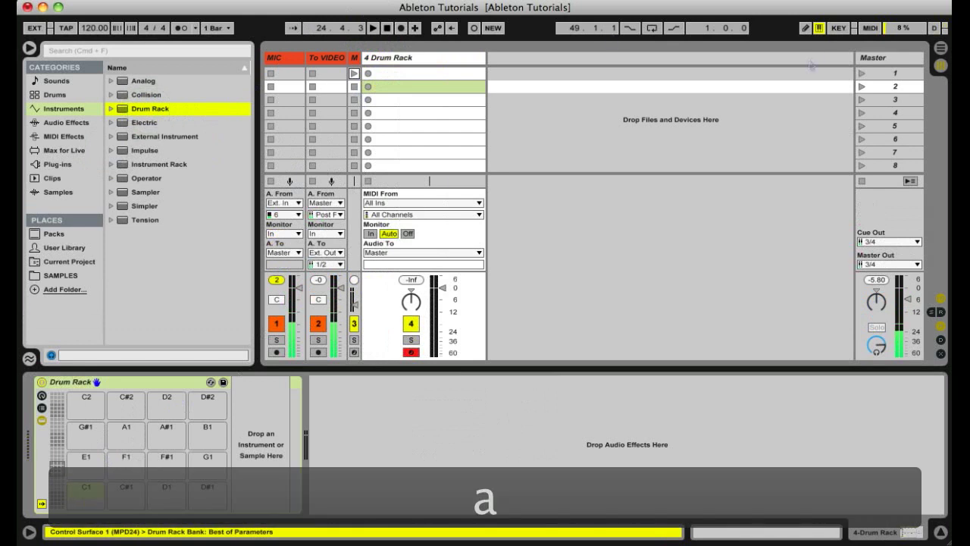
key("a")
key("a")
key("a")
key("a")
key("a")
key("a")
key("a")
key("a")
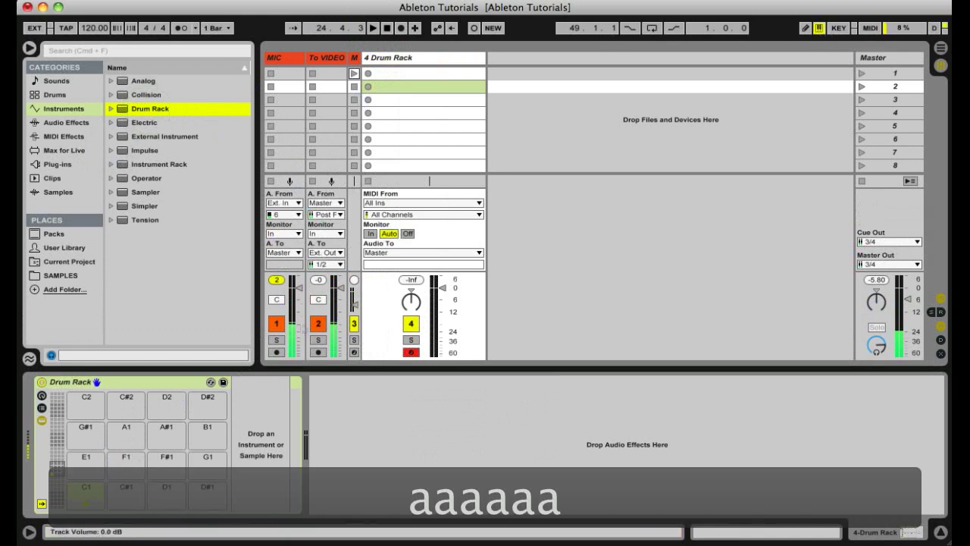
key("a")
key("a")
key("a")
key("a")
key("a")
key("a")
key("a")
key("a")
key("a")
key("a")
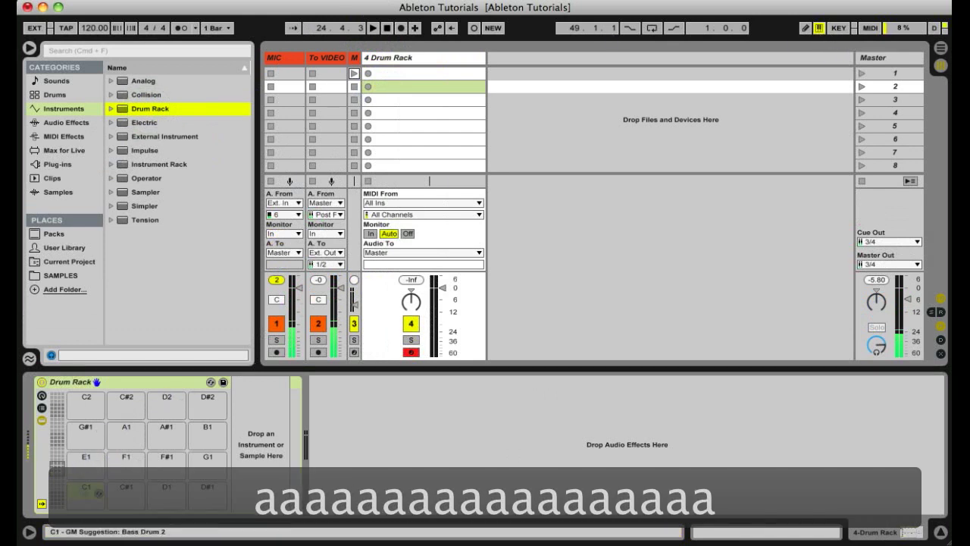
key("a")
key("a")
Step: Raise the computer keyboard's octave three times while playing C notes to see which Drum Rack pad responds
key("x")
key("a")
key("a")
key("a")
key("a")
key("a")
key("a")
key("a")
key("a")
key("a")
key("a")
key("a")
key("x")
key("a")
key("a")
key("a")
key("a")
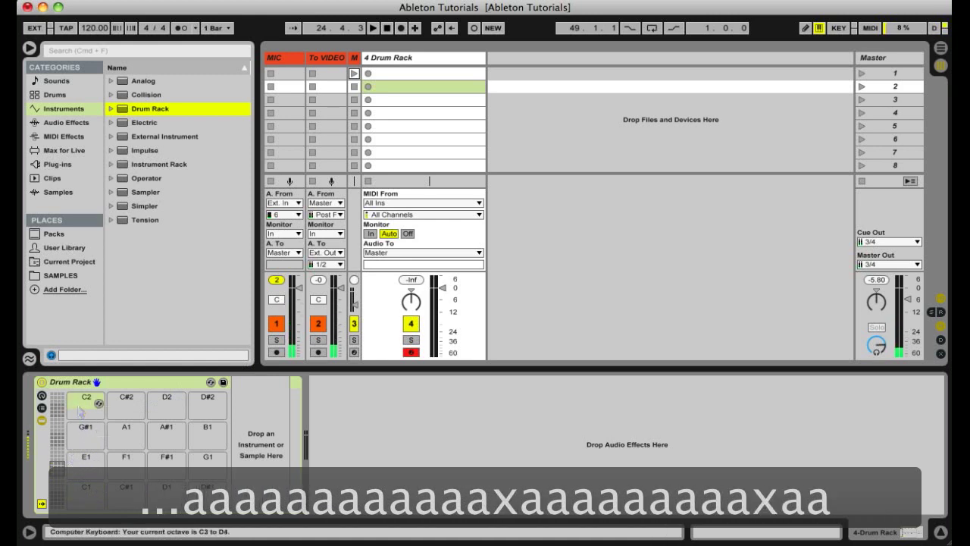
key("a")
key("x")
key("a")
key("a")
Step: Lower the computer keyboard's octave to the C1 to D2 range and play C notes on the C1 pad
key("z")
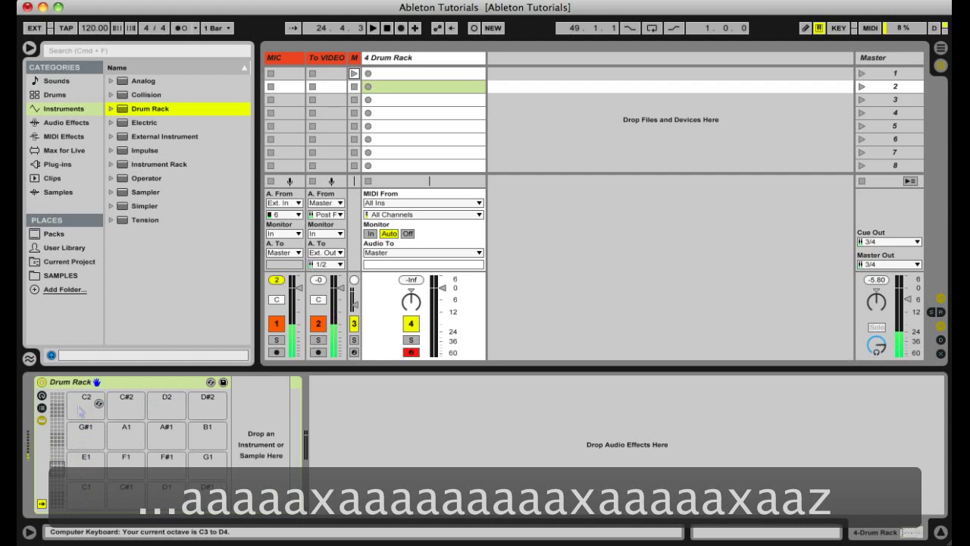
key("a")
key("a")
key("z")
key("a")
key("a")
key("z")
key("a")
key("a")
key("a")
key("a")
key("a")
key("a")
key("a")
key("a")
key("a")
key("a")
key("a")
key("a")
key("a")
key("a")
key("a")
key("a")
key("a")
key("a")
key("a")
key("a")
key("a")
key("a")
key("a")
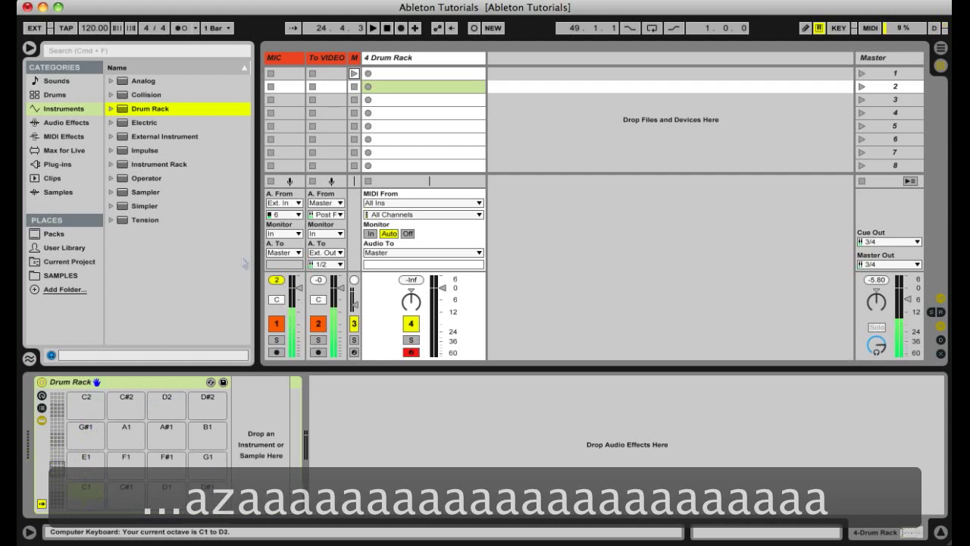
Step: Show the SAMPLES folder in the browser and select VDUB1 Kicks within the Vengeance Essential Dubstep folder
left_click(60, 275)
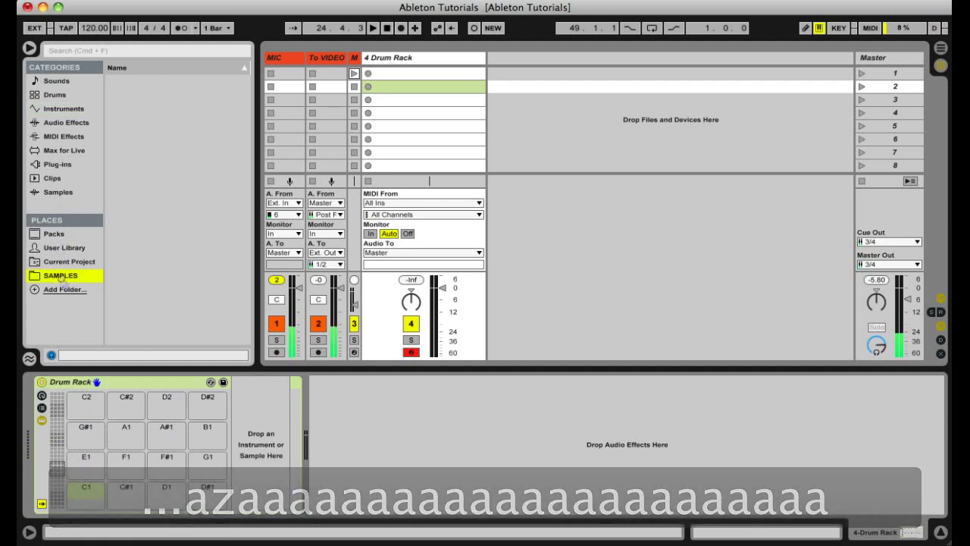
left_click(179, 219)
key("Left")
key("Left")
key("Up")
key("Up")
key("Left")
key("Left")
key("Down")
key("Down")
key("Down")
key("Up")
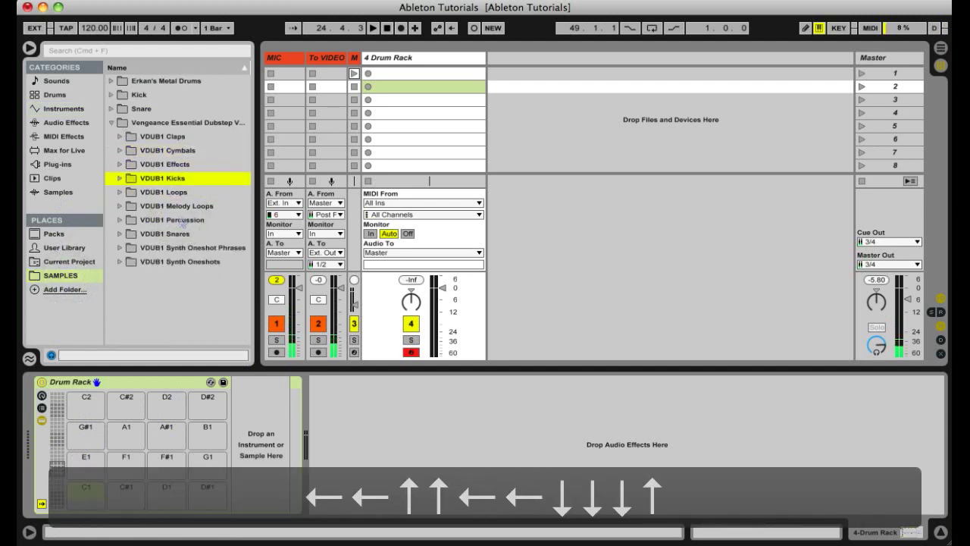
Step: Expand the VDUB1 Kicks folder and preview its samples down to VDUB1 Kick 003.wav
key("Right")
key("Down")
key("Down")
key("Down")
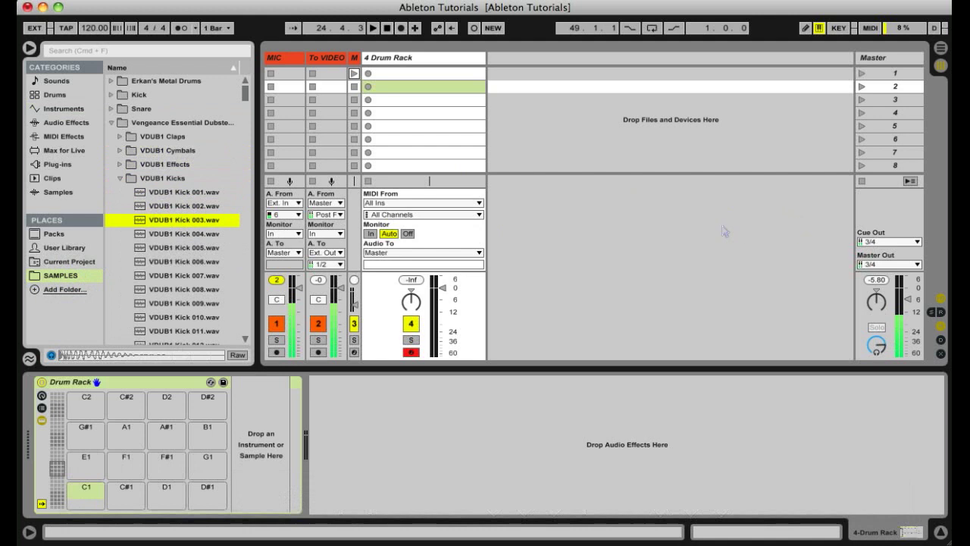
Step: Set the master Cue Out to 1/2 and preview the kick samples down to VDUB1 Kick 006.wav
left_click(891, 242)
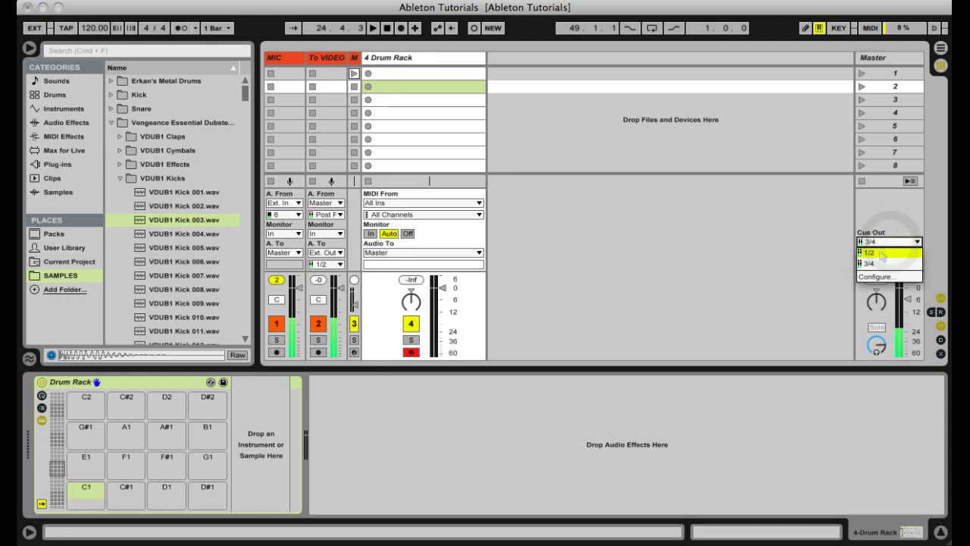
left_click(881, 255)
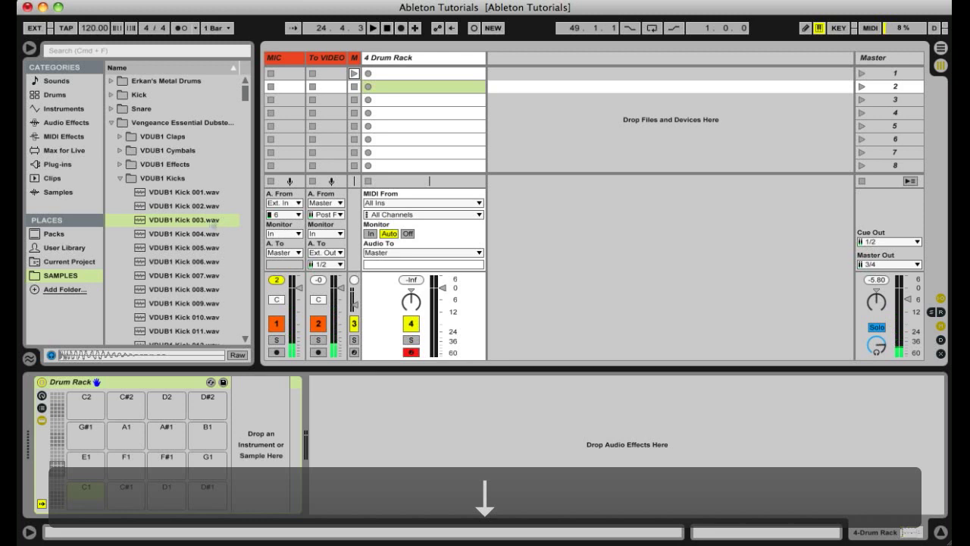
left_click(224, 222)
key("Down")
key("Down")
key("Down")
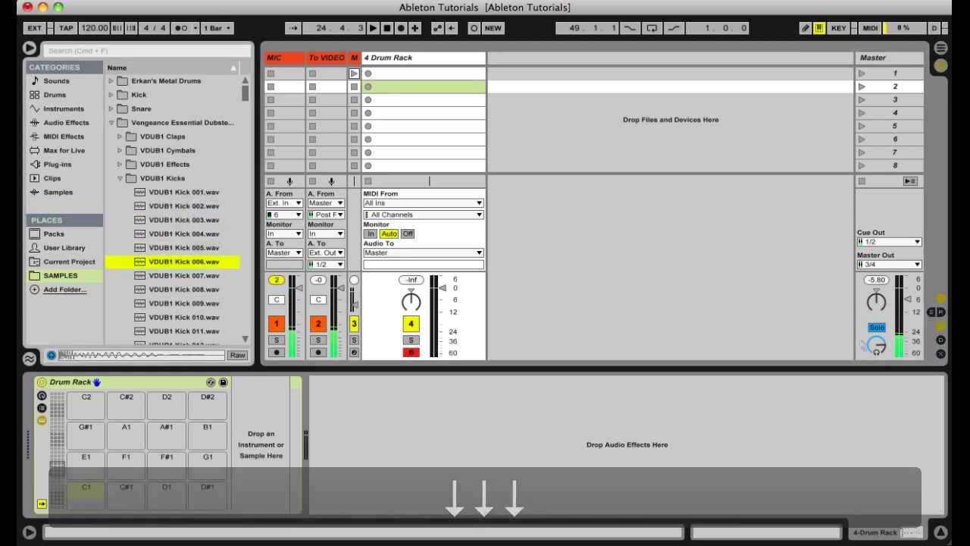
Step: Select the master track's cue volume control and preview the kick samples down to VDUB1 Kick 012.wav
left_click(877, 345)
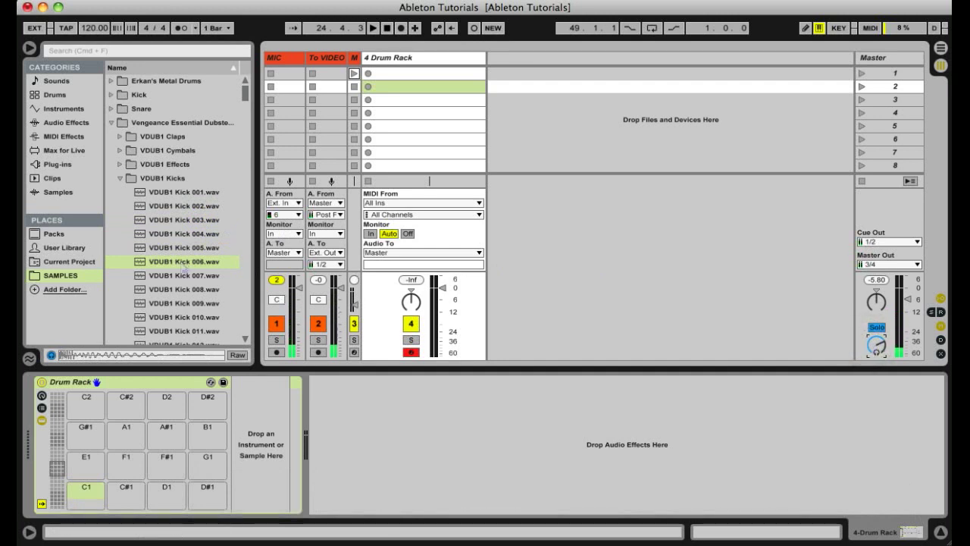
left_click(183, 266)
key("Down")
key("Down")
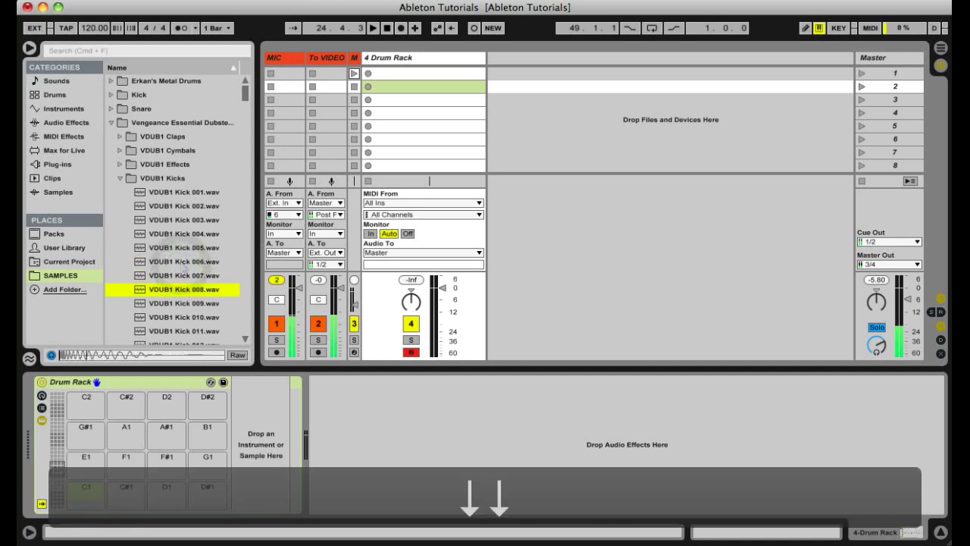
key("Down")
key("Down")
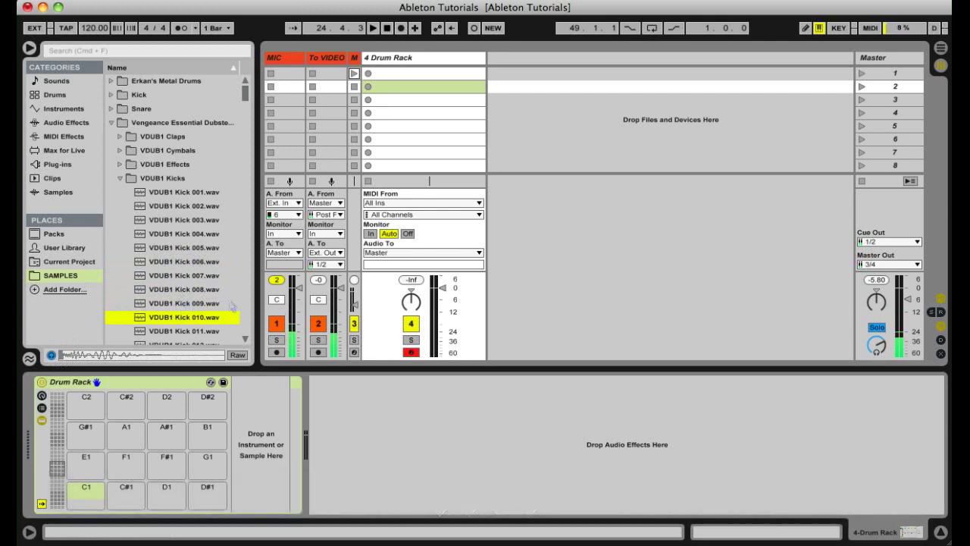
key("Down")
key("Down")
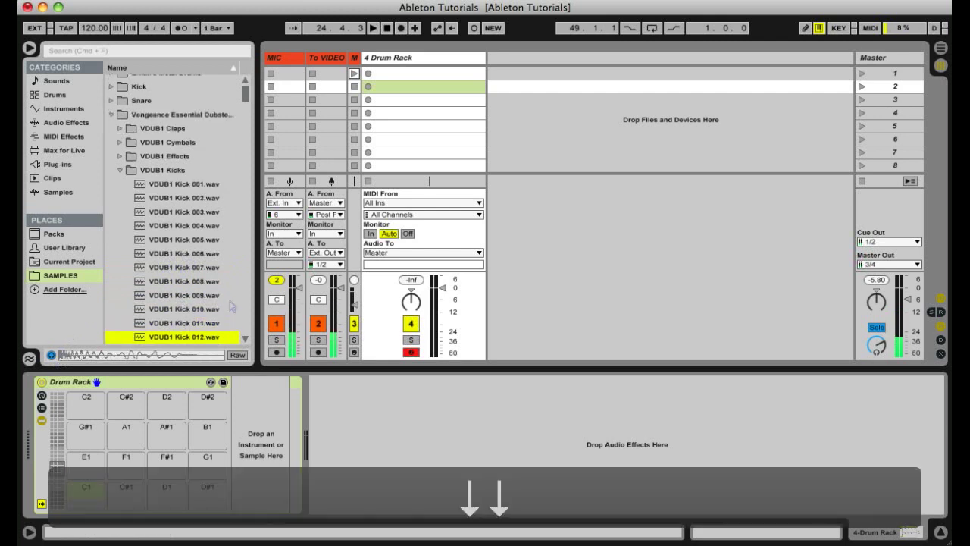
Step: Load VDUB1 Kick 009.wav onto the Drum Rack's C1 pad
key("Up")
key("Up")
key("Up")
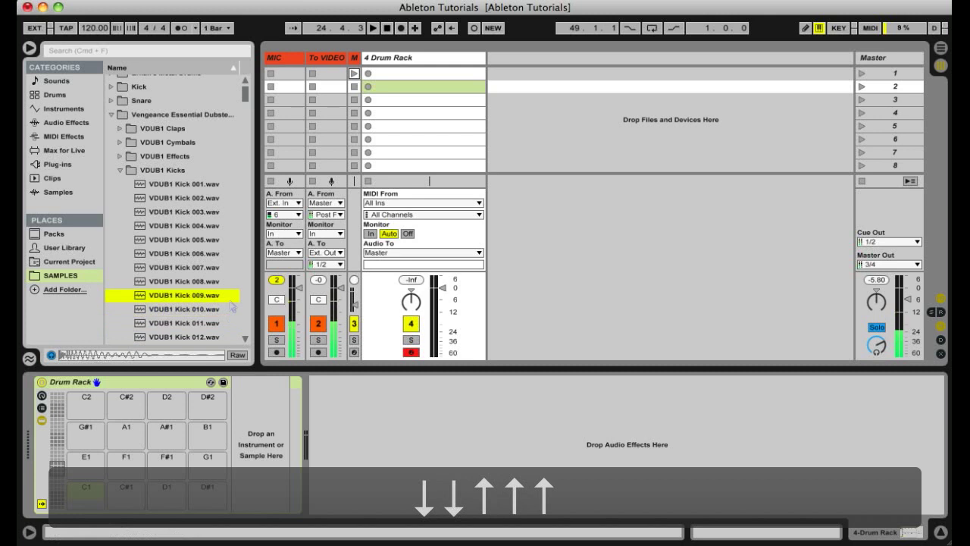
left_click_drag(182, 298, 85, 499)
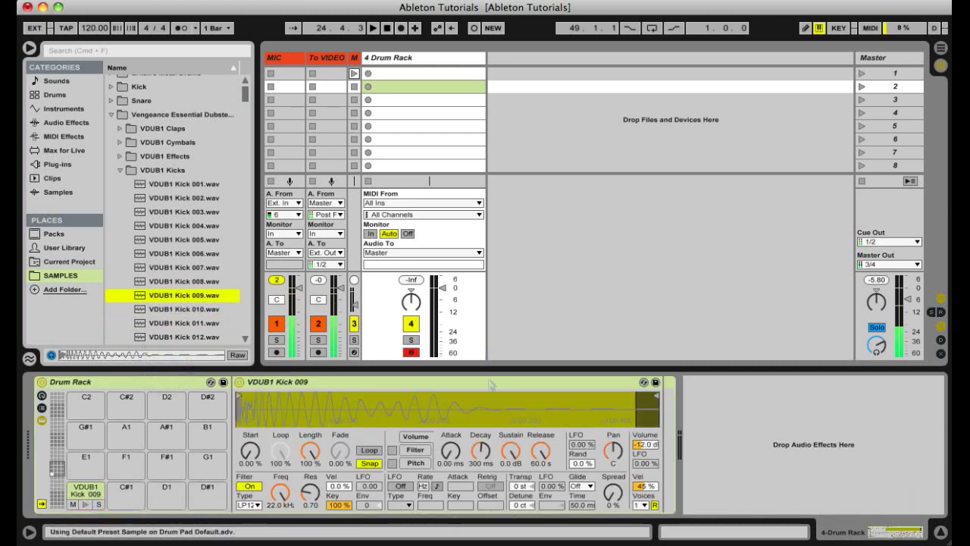
Step: Play the kick on the C1 pad several times from the computer keyboard
key("a")
key("a")
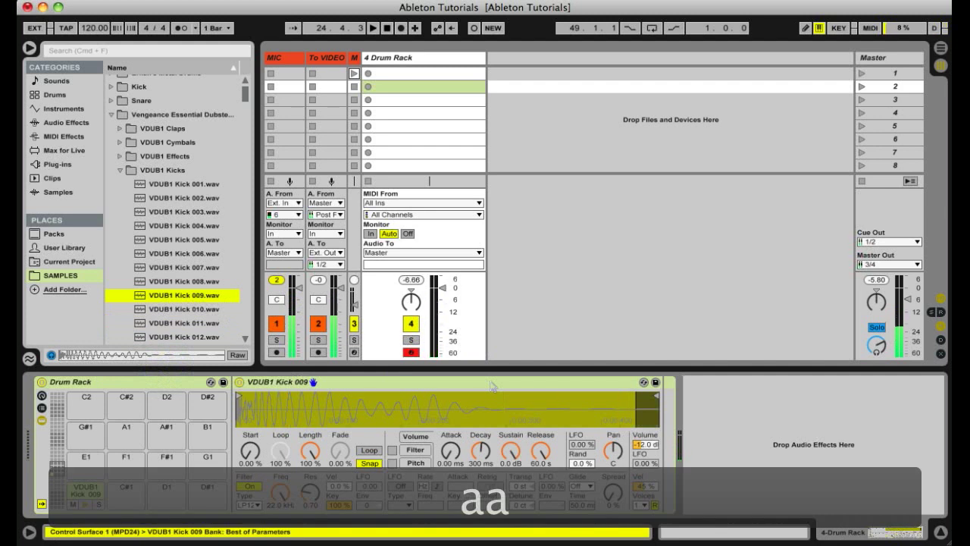
key("a")
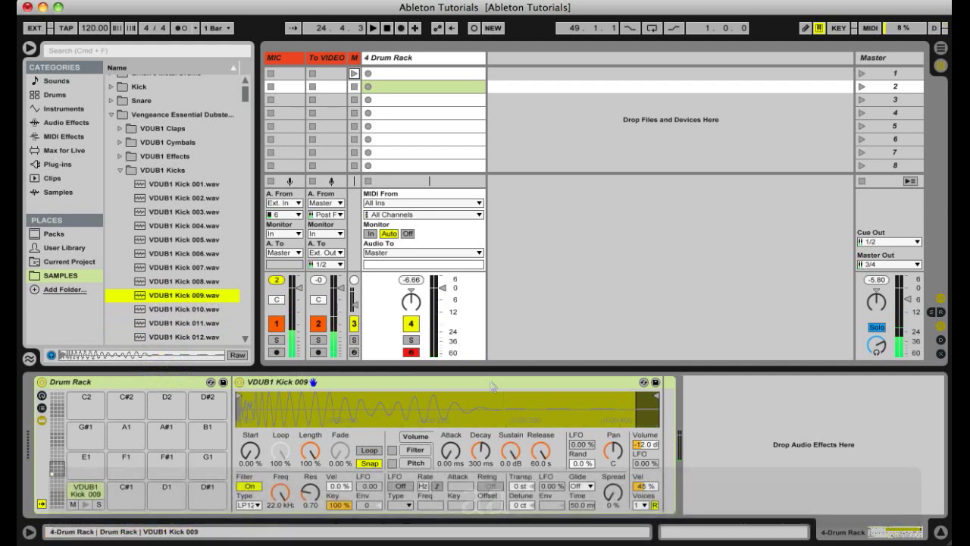
key("a")
key("a")
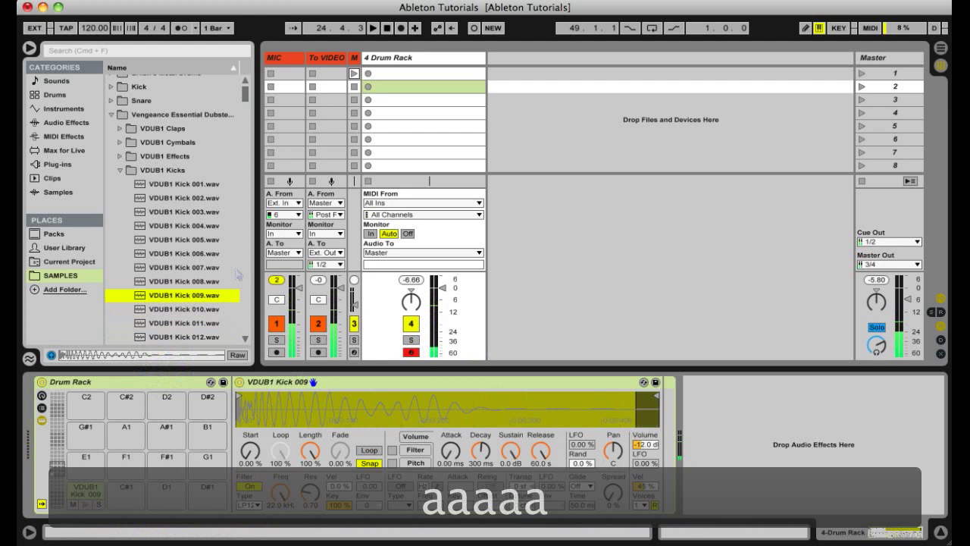
Step: Collapse the VDUB1 Kicks folder and expand VDUB1 Snares, previewing its samples down to VDUB1 Snare 002.wav
key("Left")
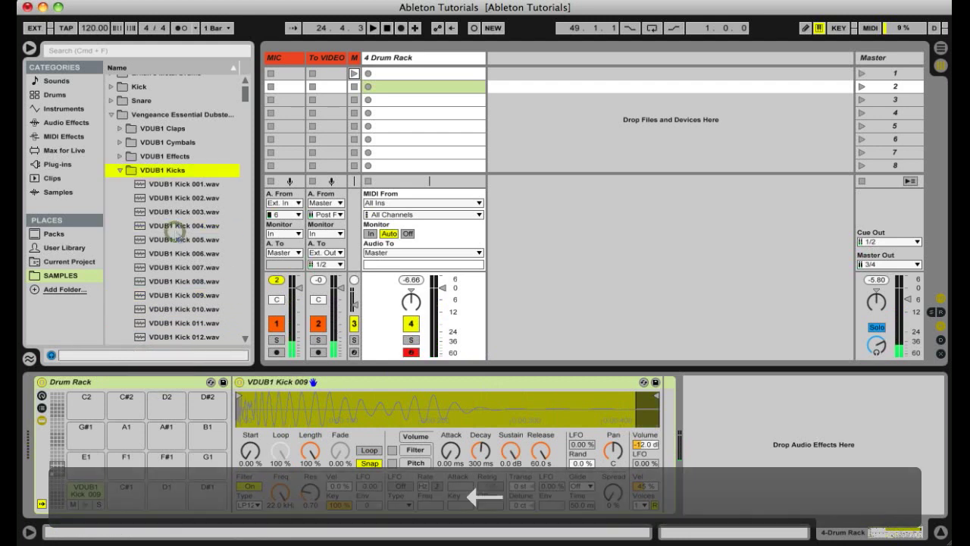
key("Left")
key("Down")
key("Up")
key("Down")
key("Down")
key("Down")
key("Down")
key("Right")
key("Down")
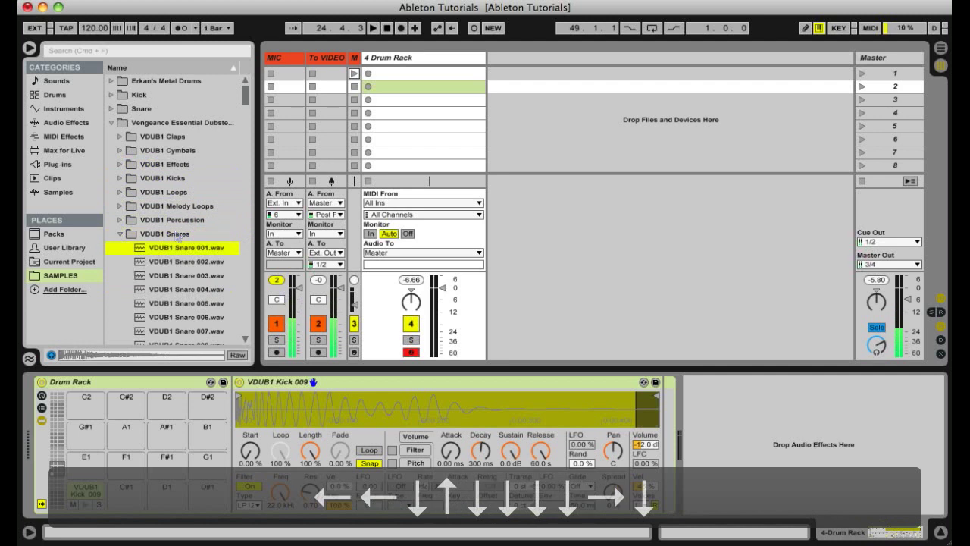
key("Down")
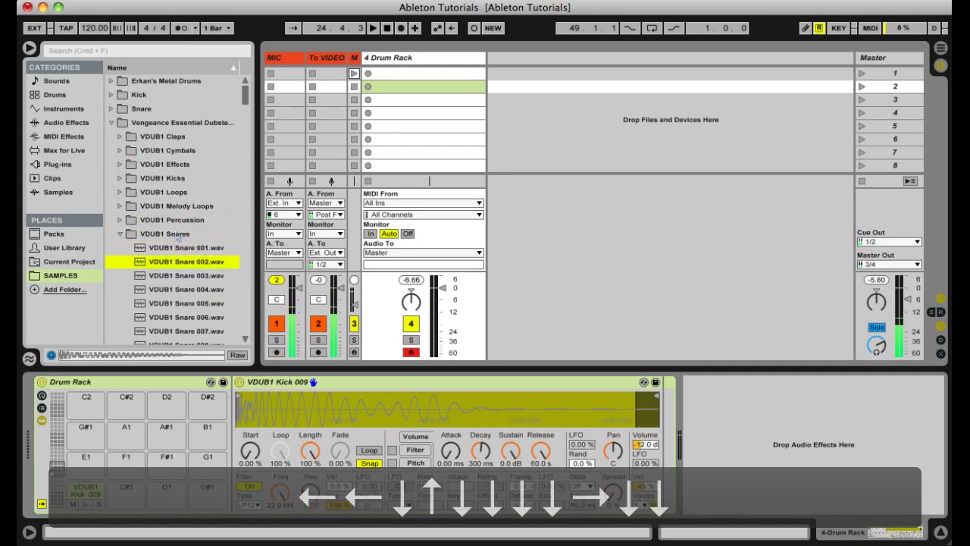
Step: Compare snare previews down to VDUB1 Snare 006.wav with the C1 kick and select VDUB1 Snare 005.wav
key("a")
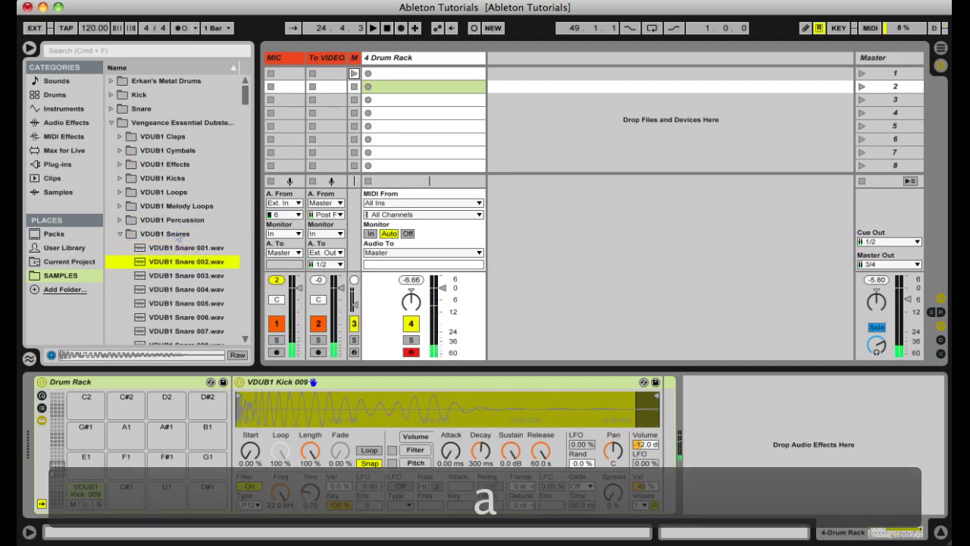
key("Down")
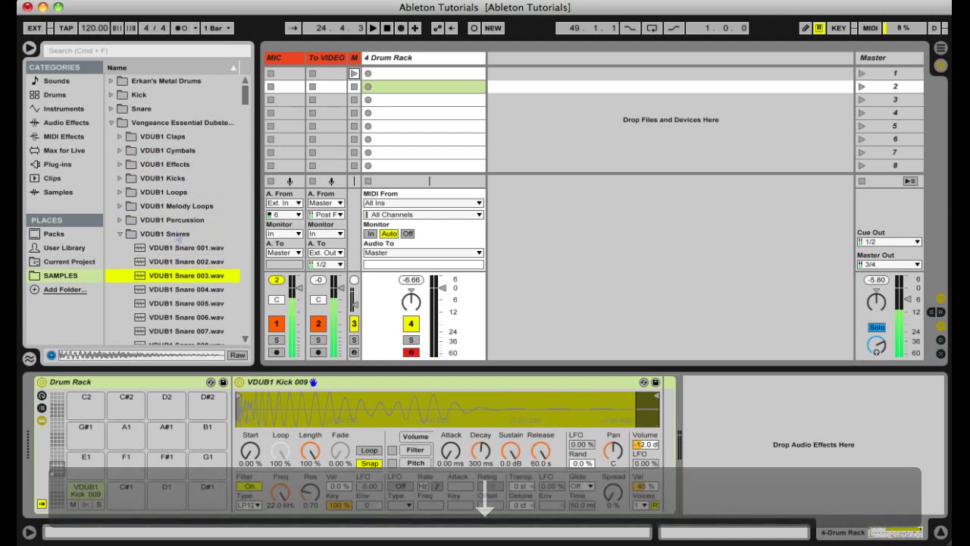
key("a")
key("Down")
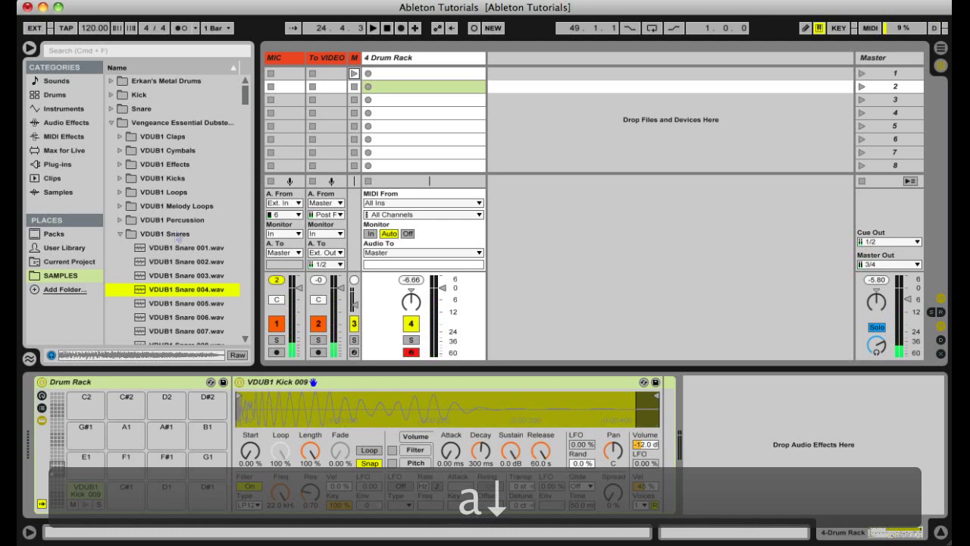
key("a")
key("Down")
key("a")
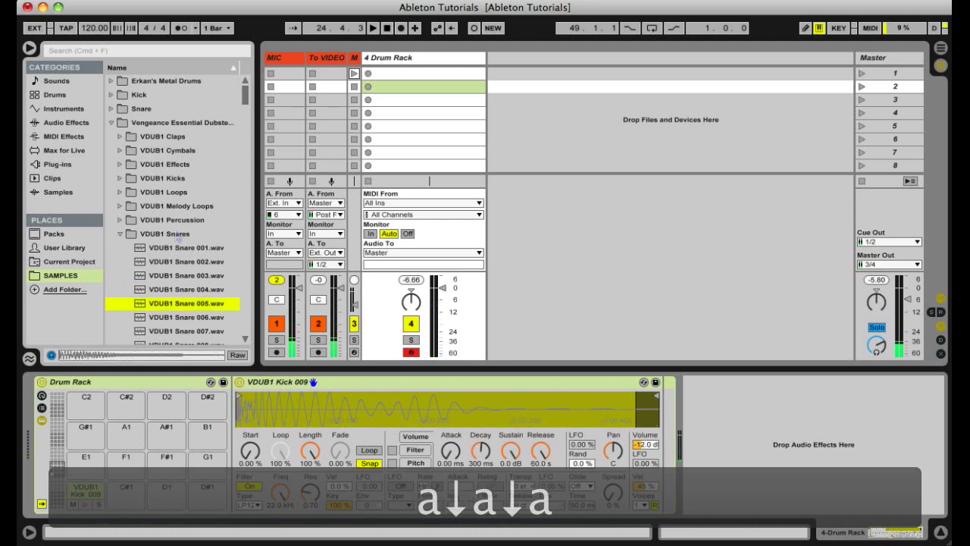
key("Down")
key("a")
key("Up")
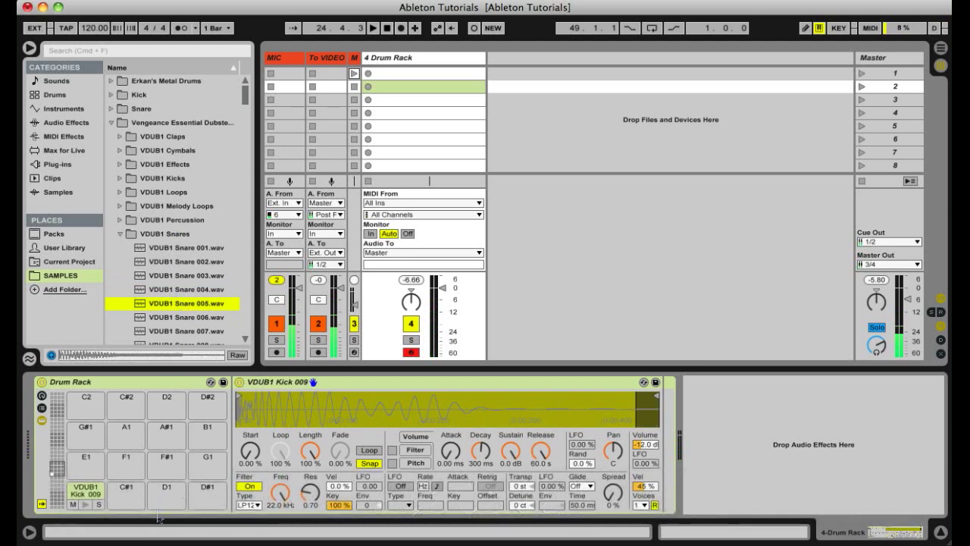
Step: Route the master's Cue Out to 3/4 and preview VDUB1 Snare 005.wav
left_click(891, 242)
left_click(883, 258)
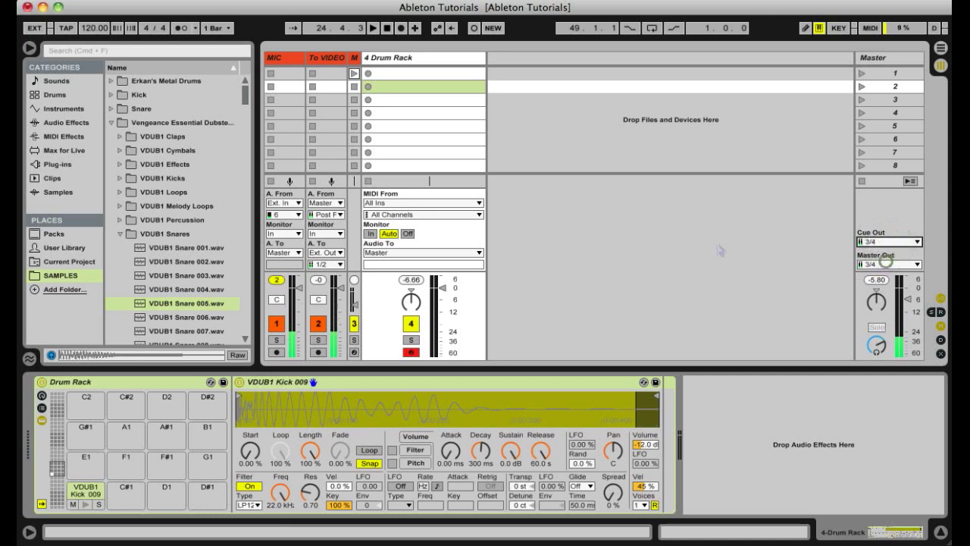
left_click(188, 303)
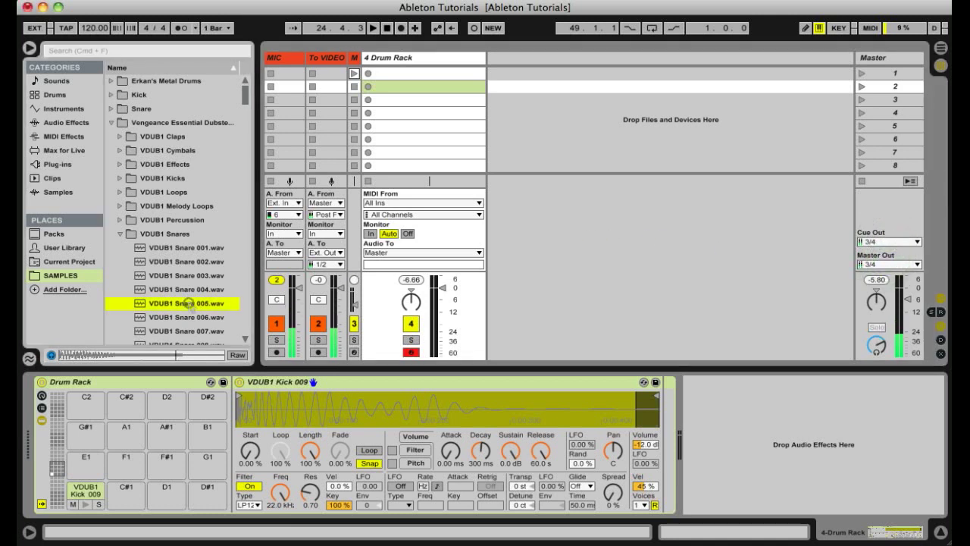
Step: Compare snare previews from VDUB1 Snare 006.wav down to VDUB1 Snare 015.wav with the C1 kick
key("a")
key("Down")
key("a")
key("Down")
key("a")
key("Down")
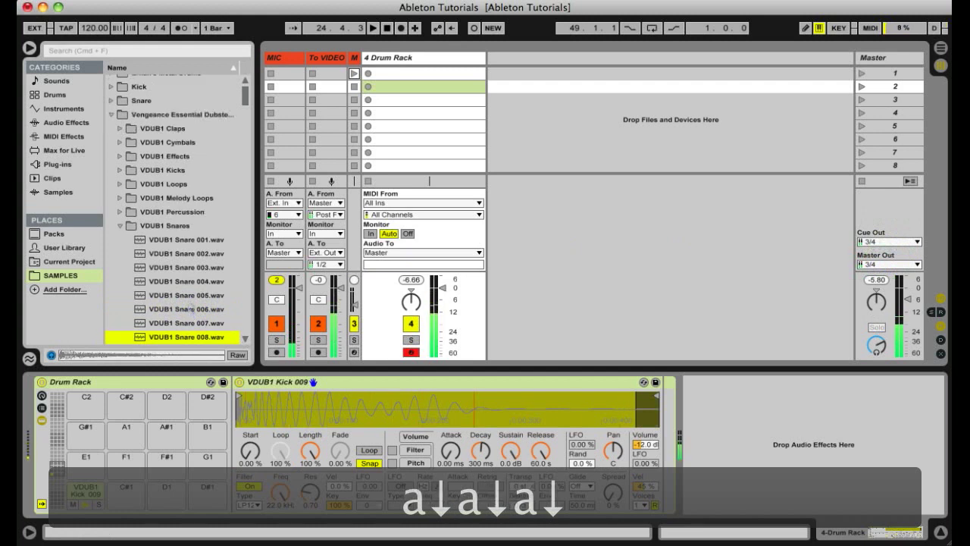
key("a")
key("Down")
key("a")
key("Up")
key("a")
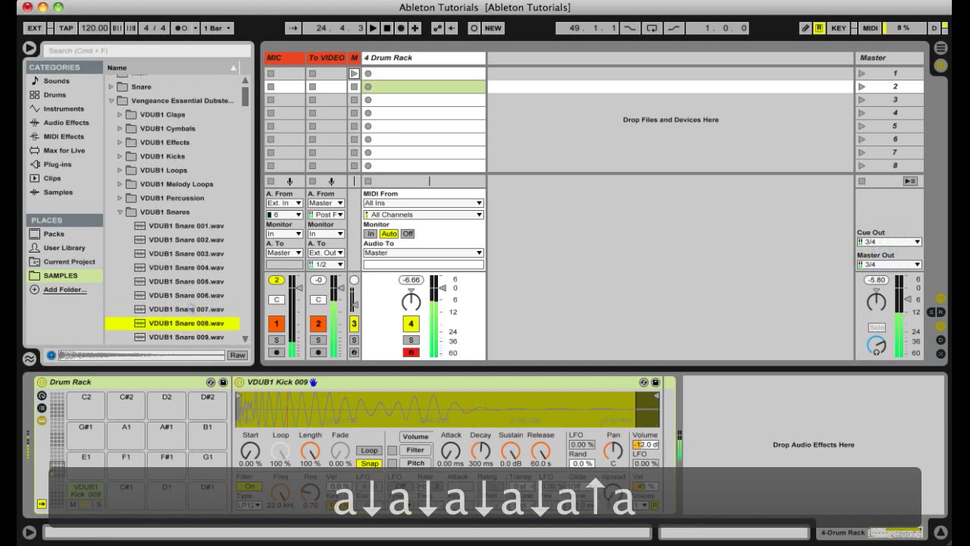
key("Down")
key("a")
key("Down")
key("a")
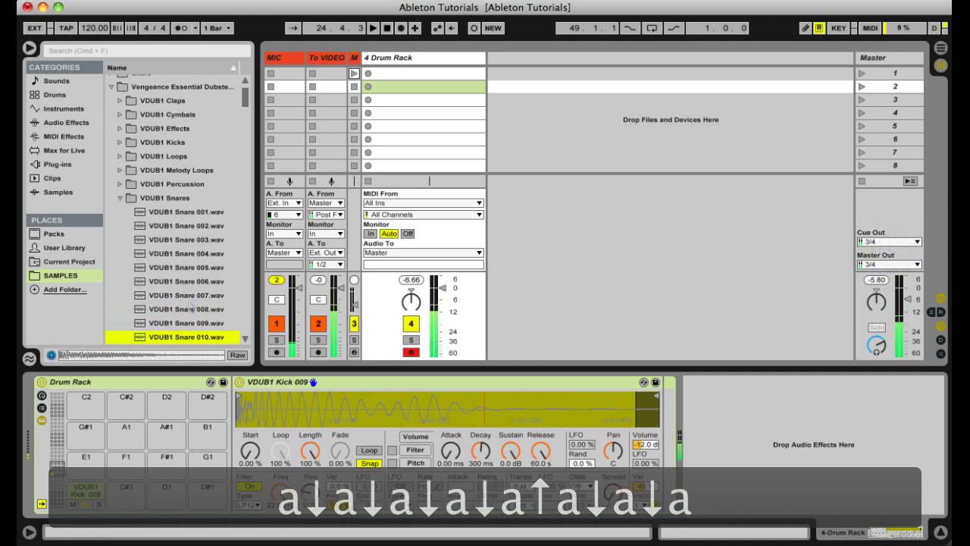
key("Down")
key("a")
key("Down")
key("a")
key("Down")
key("a")
key("Down")
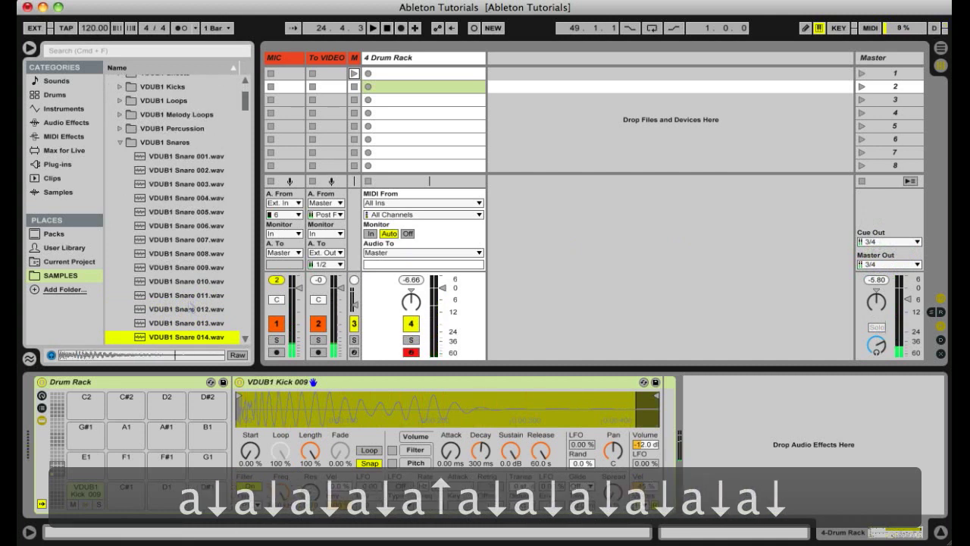
key("a")
key("Down")
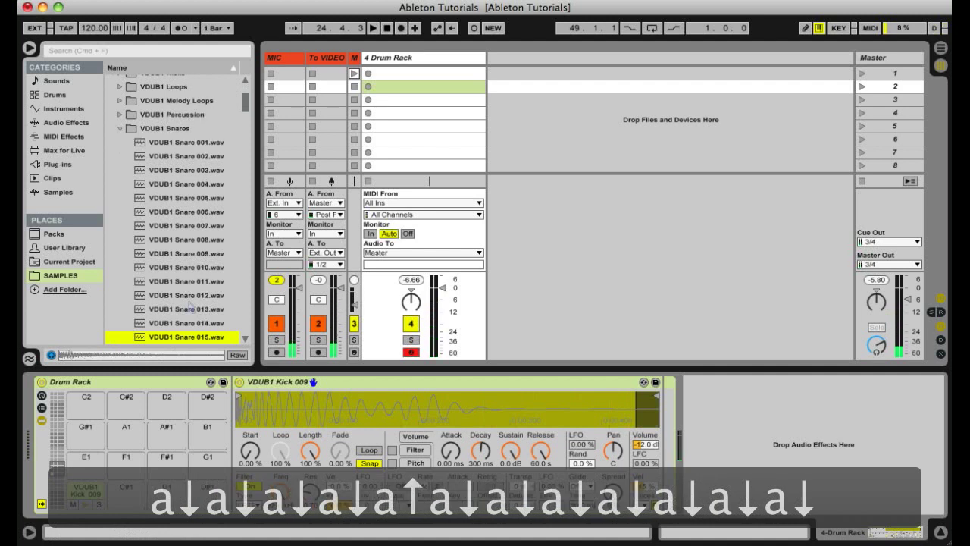
Step: Continue auditioning snares against the C1 kick down to VDUB1 Snare 023.wav
key("a")
key("Down")
key("a")
key("Down")
key("a")
key("Down")
key("a")
key("Down")
key("a")
key("Down")
key("a")
key("Down")
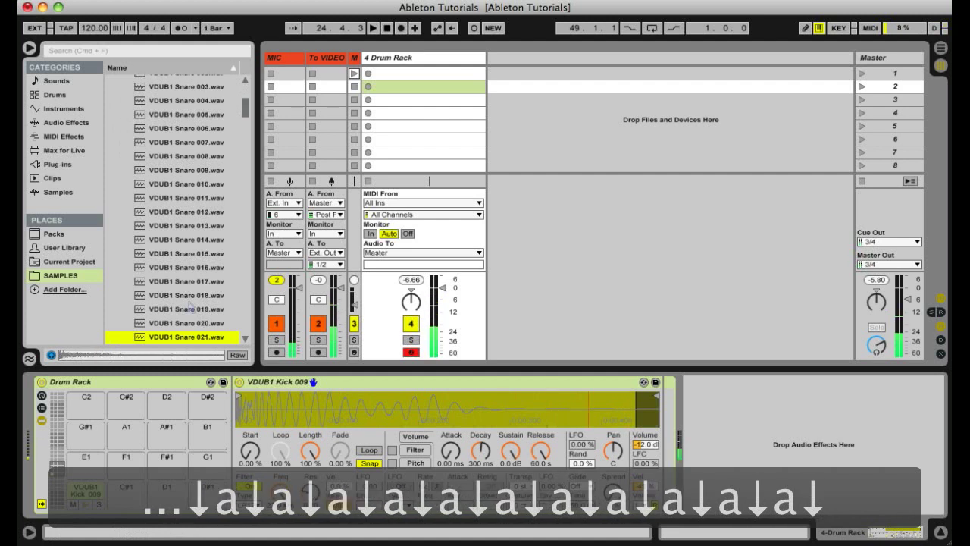
key("a")
key("Down")
key("a")
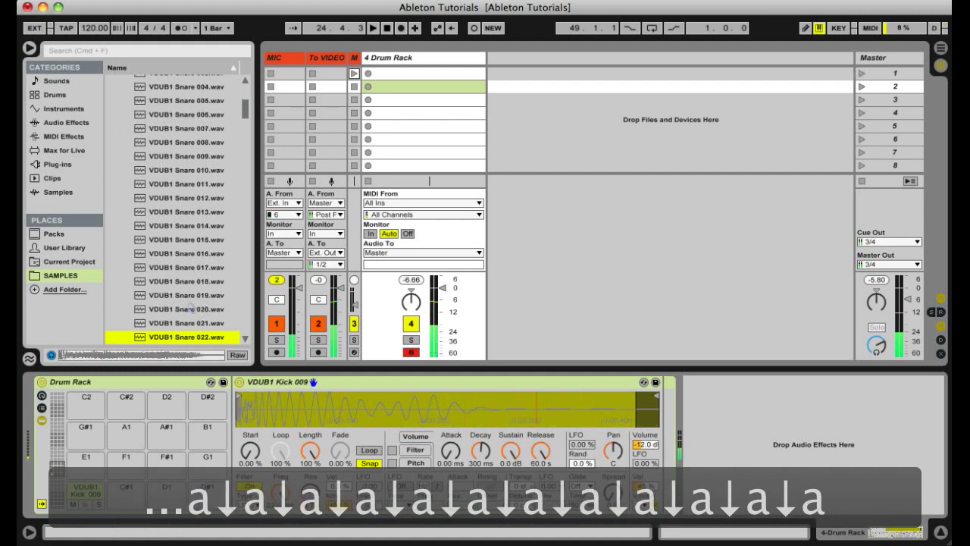
key("Down")
key("a")
key("Up")
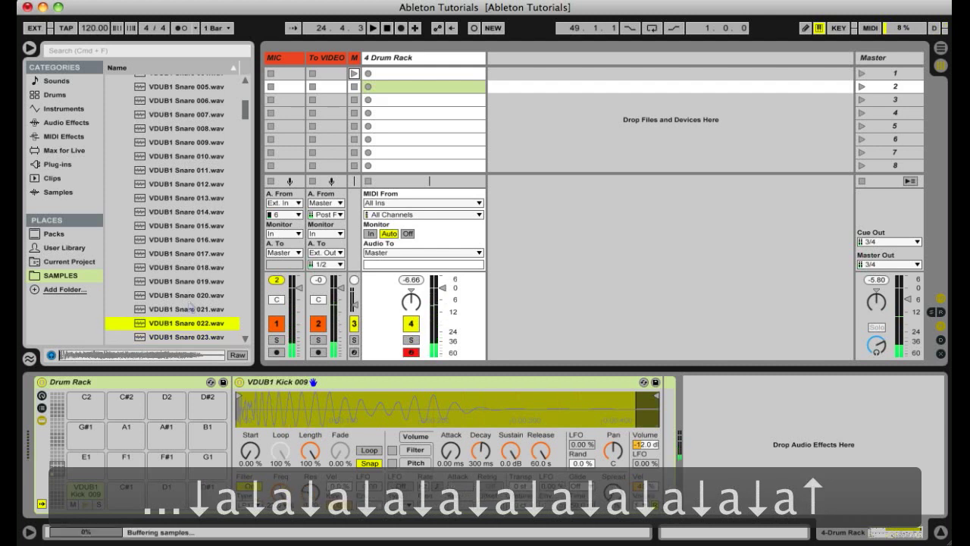
key("a")
key("Down")
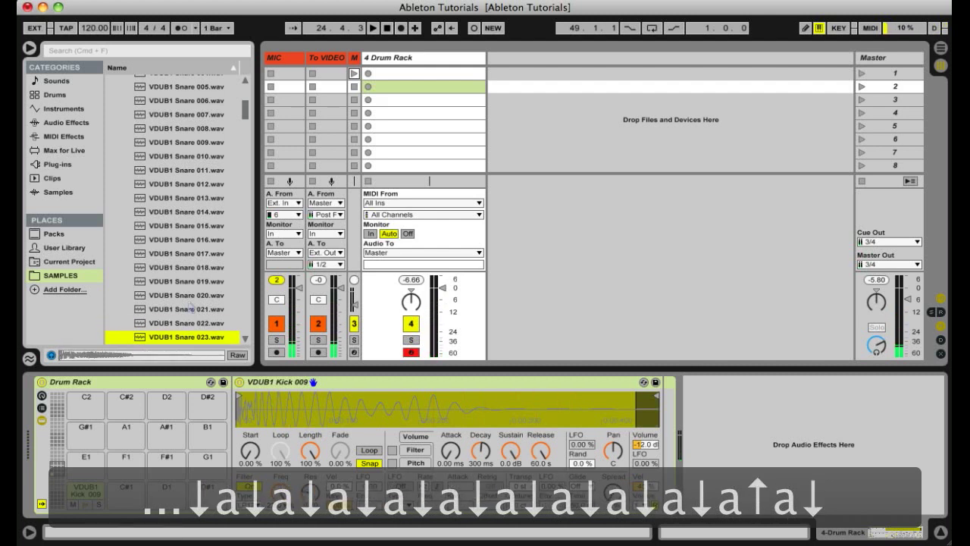
Step: Preview the remaining snare candidates down to VDUB1 Snare 033.wav
key("Down")
key("Down")
key("a")
key("Up")
key("Down")
key("a")
key("Down")
key("Down")
key("Down")
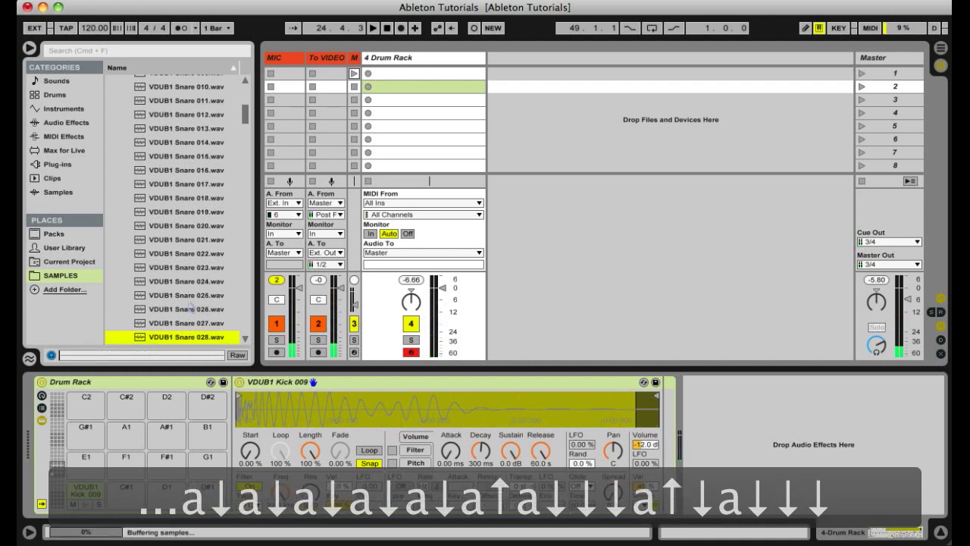
key("Down")
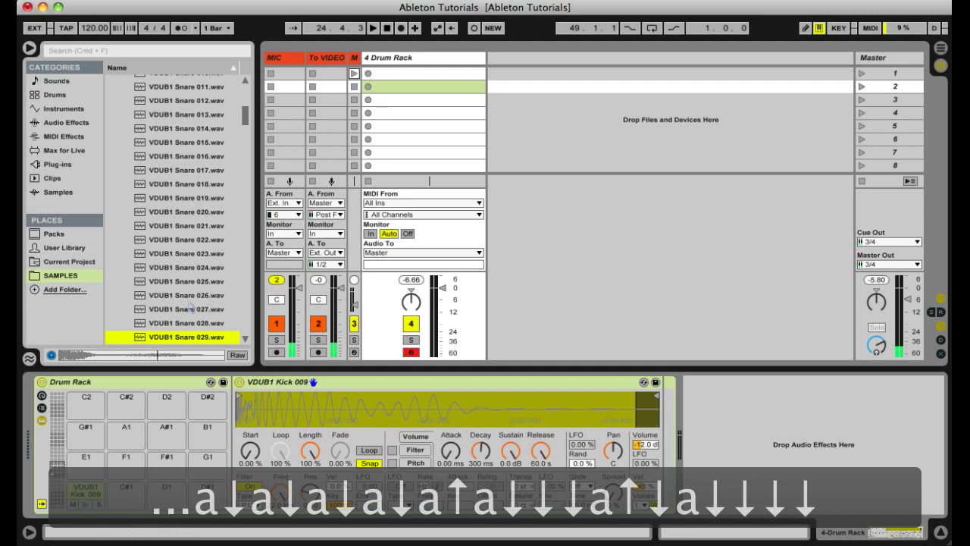
key("Up")
key("Down")
key("Down")
key("Down")
key("Down")
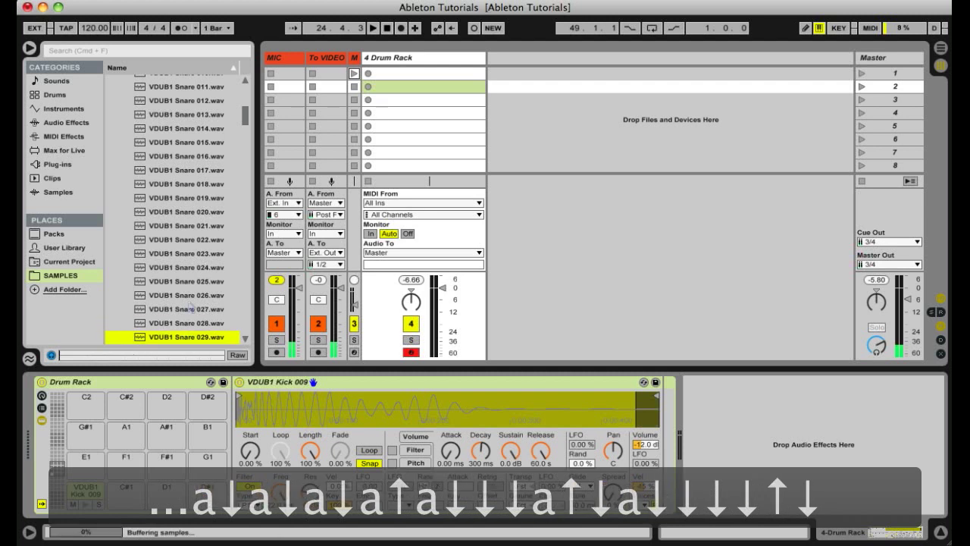
key("Down")
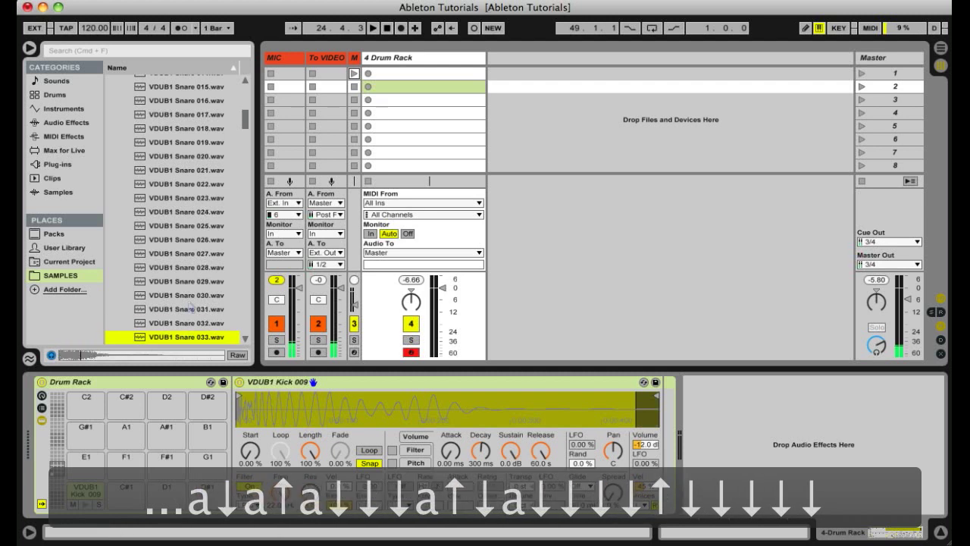
Step: Preview the snares again from VDUB1 Snare 001.wav and load VDUB1 Snare 005.wav onto the Drum Rack's D1 pad
scroll(189, 306, "up", 8)
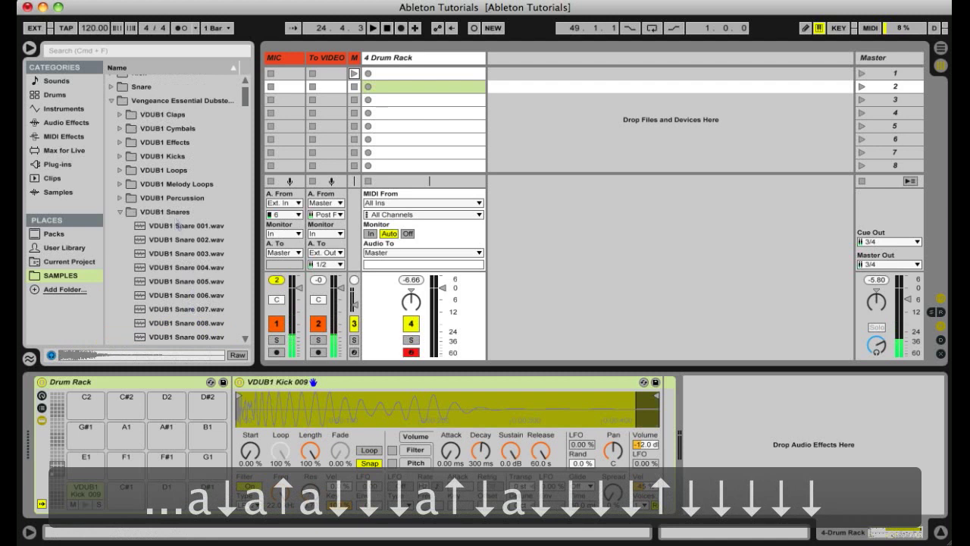
left_click(174, 226)
key("Down")
key("Down")
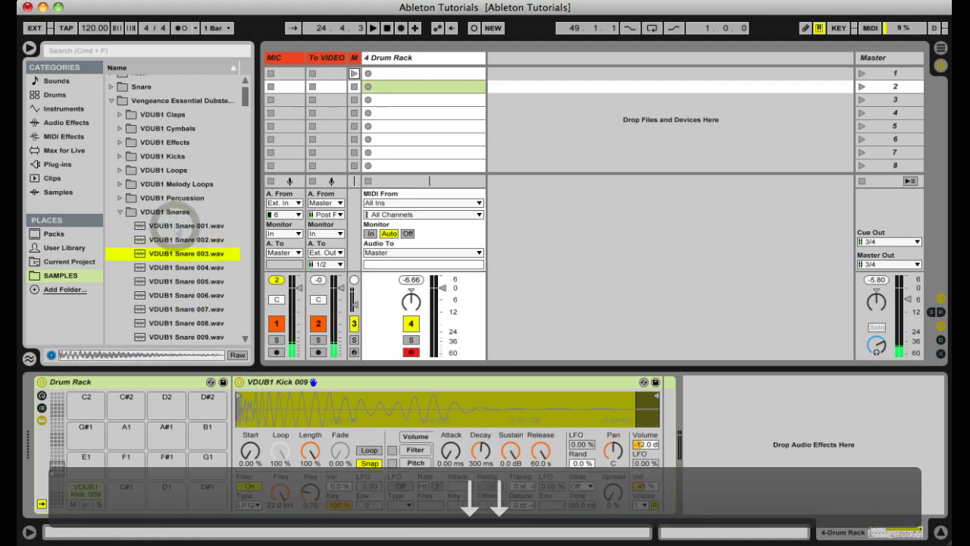
key("Down")
key("Down")
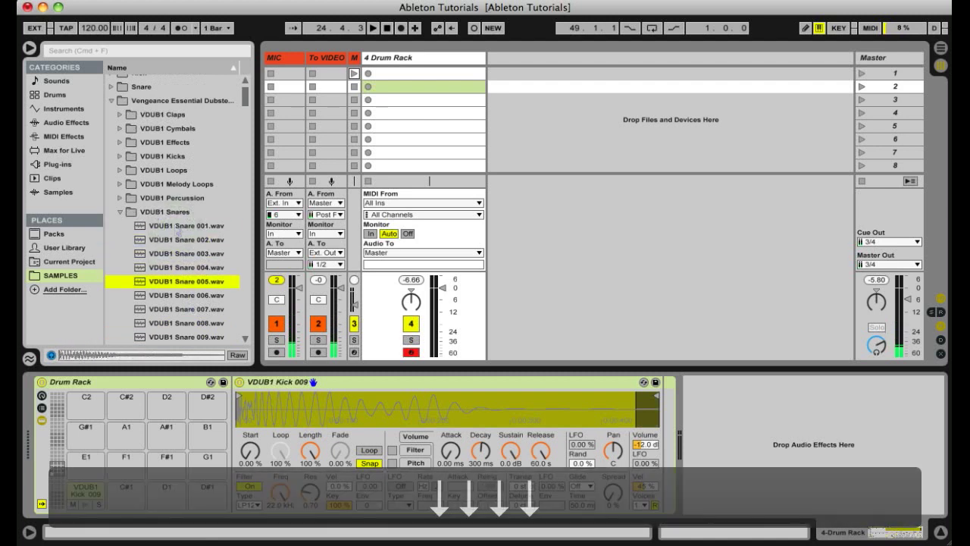
left_click_drag(188, 285, 168, 492)
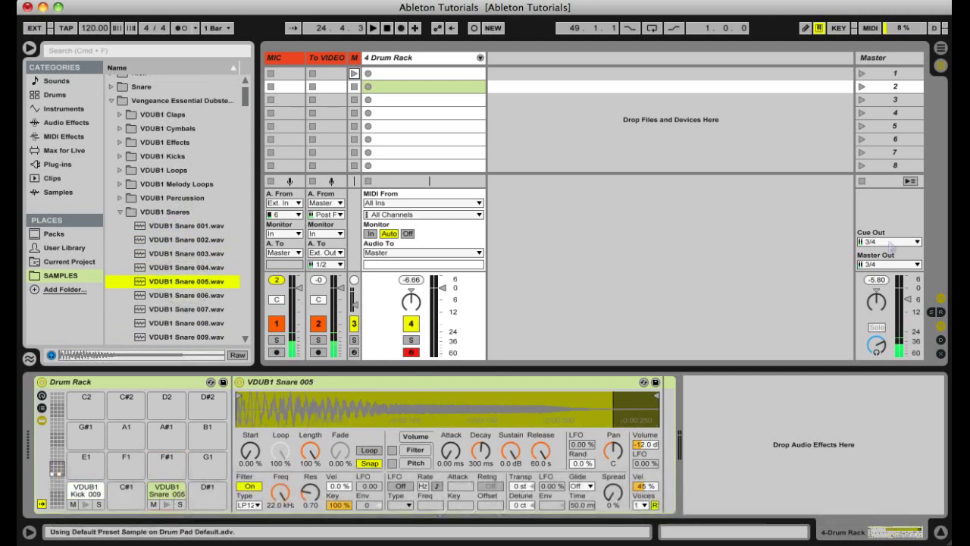
Step: Play a short pattern with the C1 kick and D1 snare pads from the computer keyboard
key("a")
key("s")
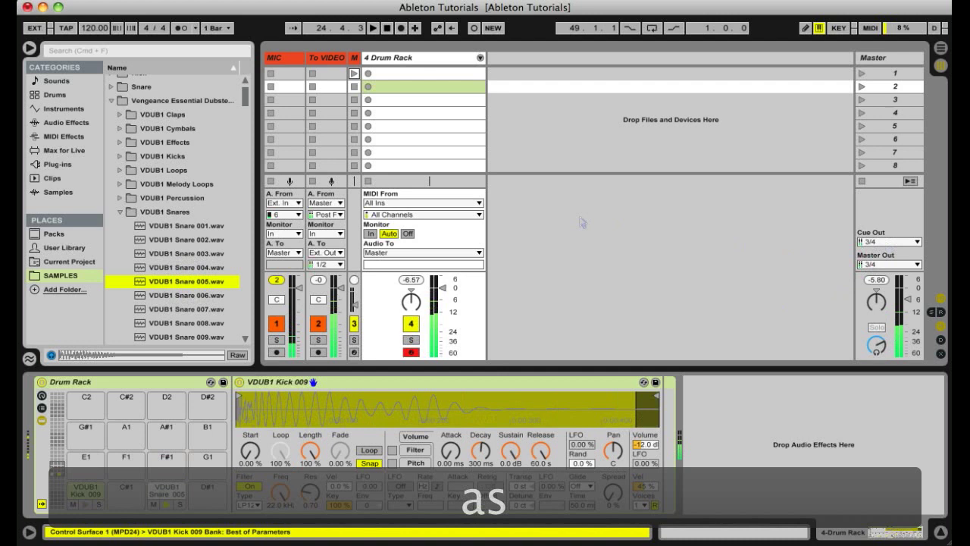
key("s")
key("a")
key("a")
key("a")
key("s")
key("a")
key("a")
key("a")
key("s")
key("a")
key("a")
key("a")
key("a")
key("s")
key("s")
key("s")
key("s")
key("s")
key("s")
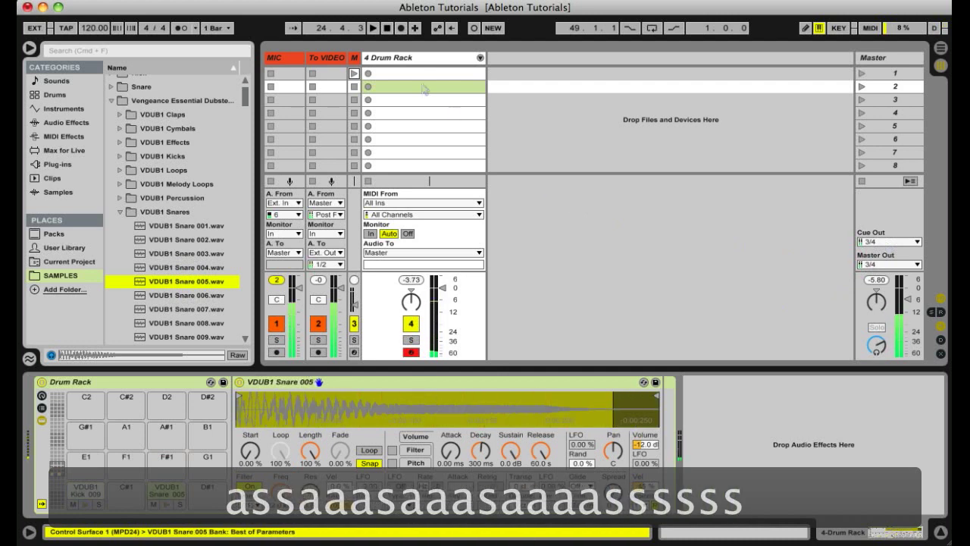
Step: Collapse the VDUB1 Snares folder and expand VDUB1 Closed Hihat inside VDUB1 Cymbals
key("Left")
key("Left")
left_click(159, 271)
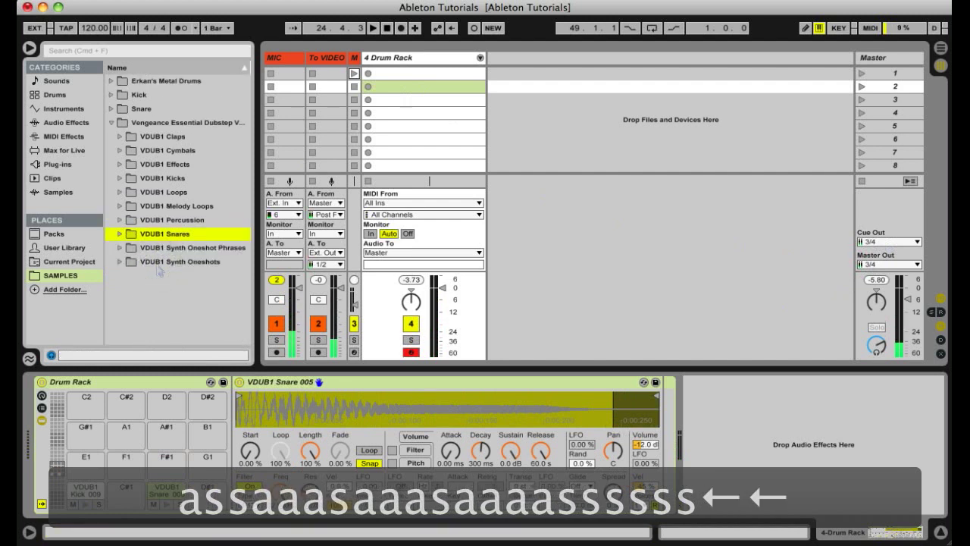
key("Up")
key("Up")
key("Up")
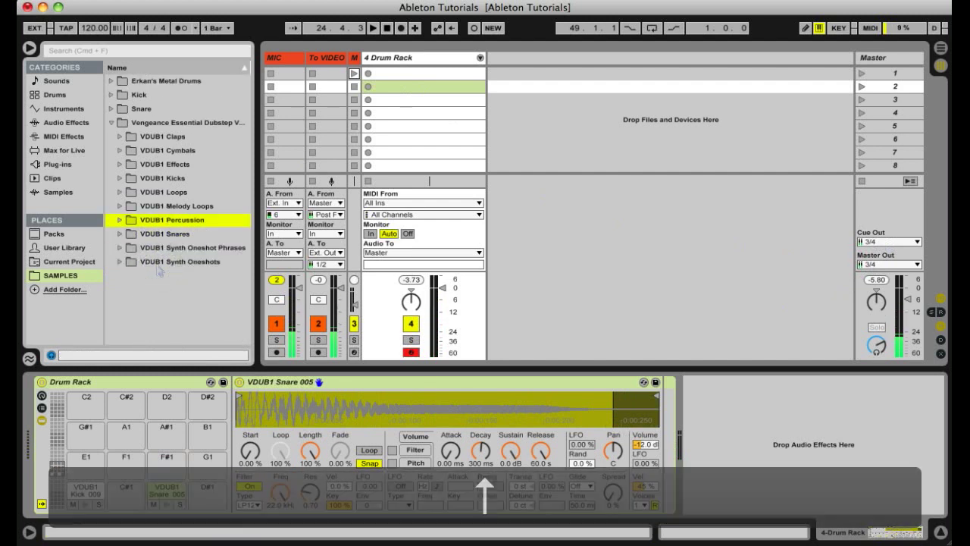
key("Up")
key("Up")
key("Up")
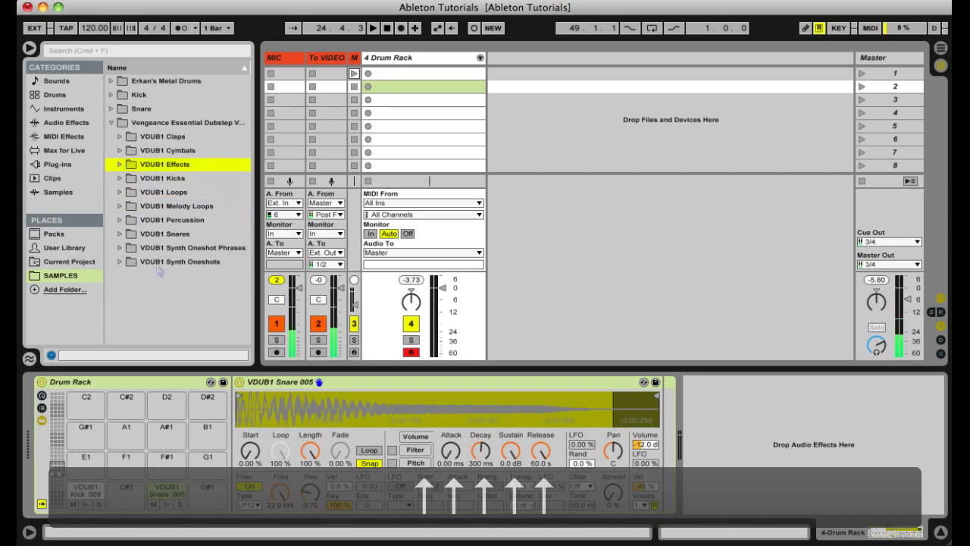
key("Right")
key("Down")
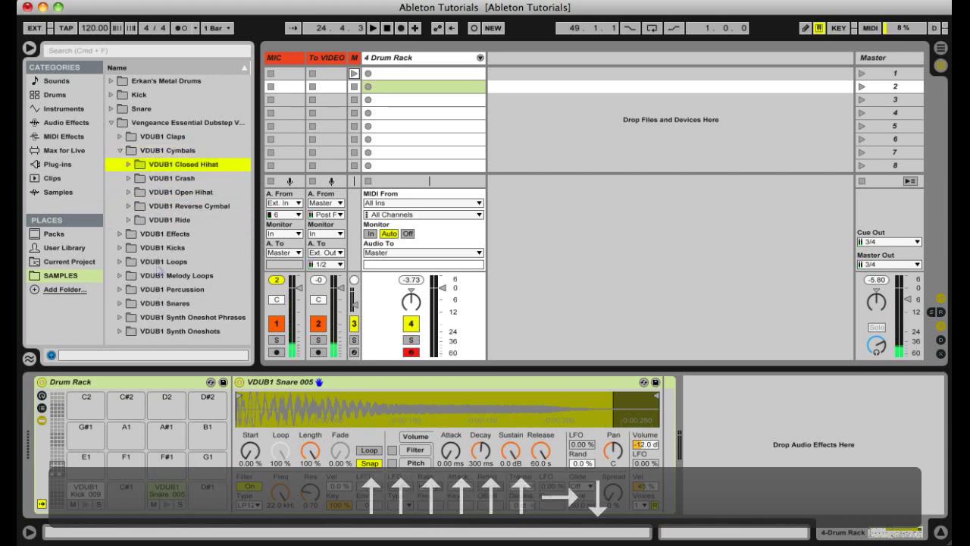
key("Right")
Step: Preview the first closed hi-hats and load VDUB1 CL Hihat 003 onto the B1 pad
key("Down")
key("Down")
key("Down")
key("Down")
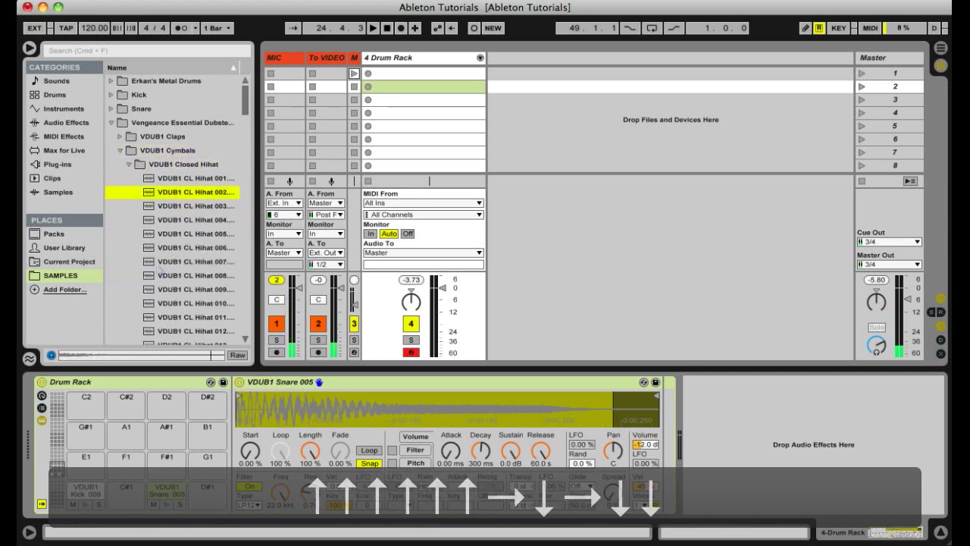
key("Up")
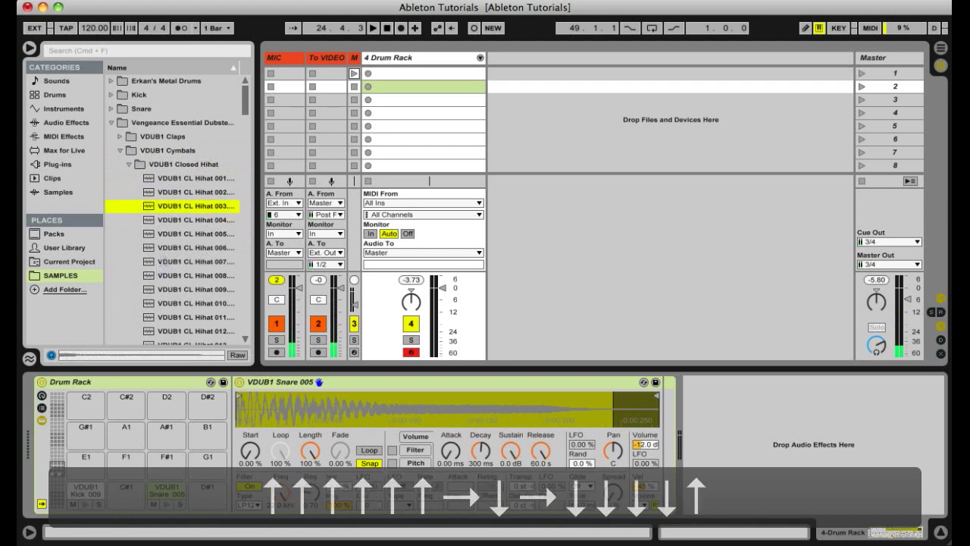
double_click(182, 207)
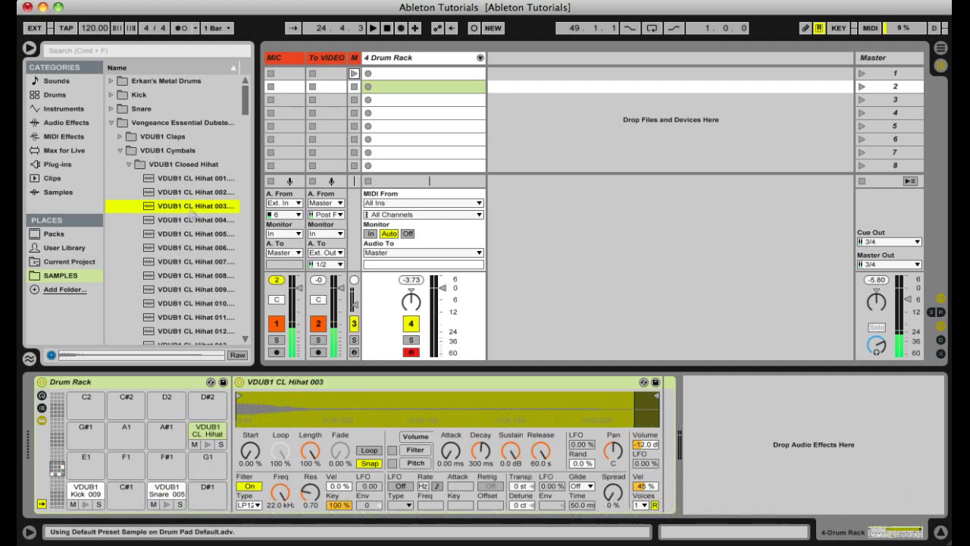
Step: Preview the neighbouring closed hi-hats and load VDUB1 CL Hihat 004 onto the C2 pad
key("Down")
key("Down")
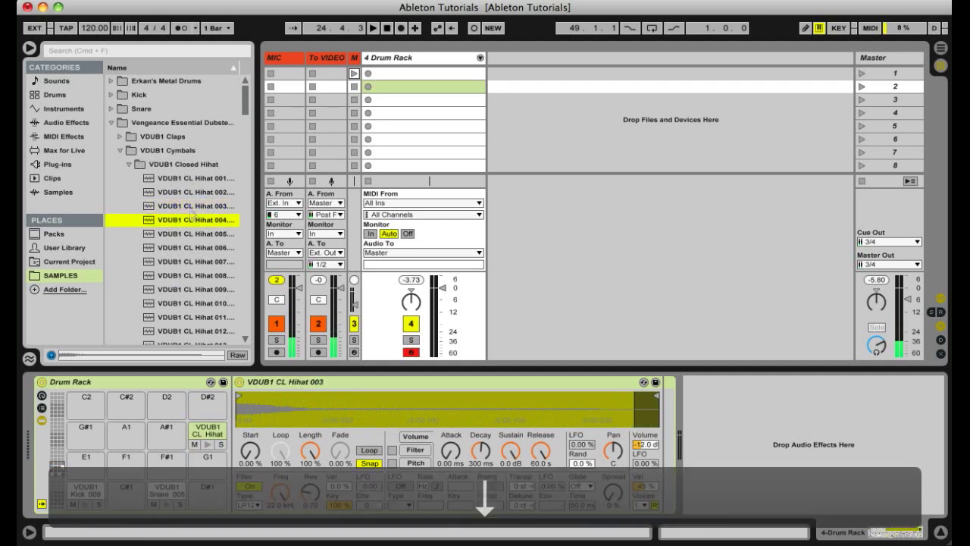
key("Up")
key("Up")
key("Down")
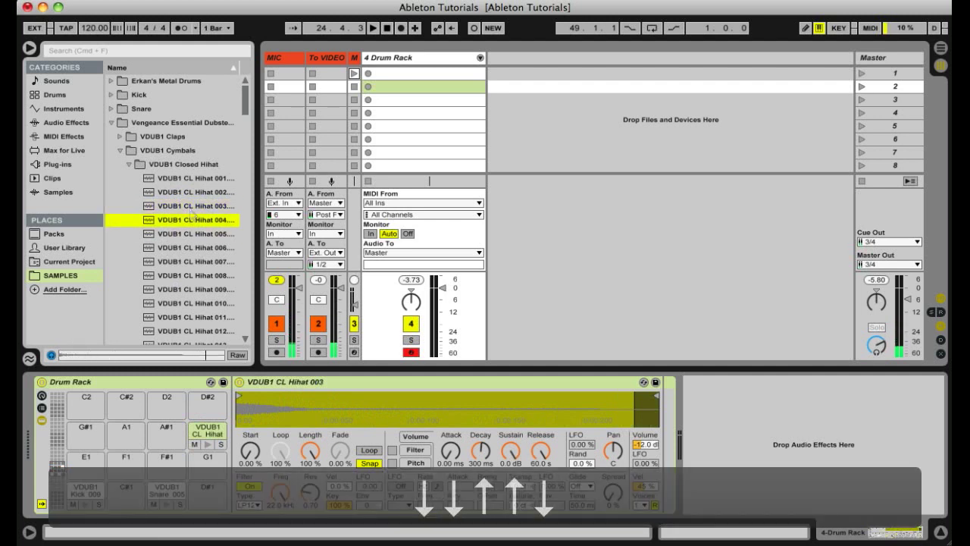
double_click(193, 219)
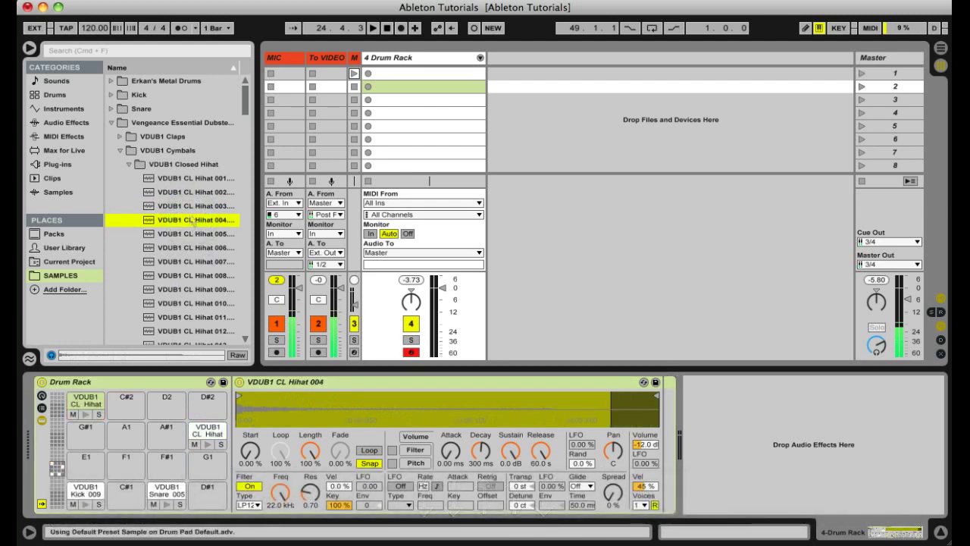
Step: Play the kick, snare and two closed hi-hat pads from the computer keyboard
key("a")
key("s")
key("a")
key("s")
key("j")
key("k")
key("j")
key("k")
key("j")
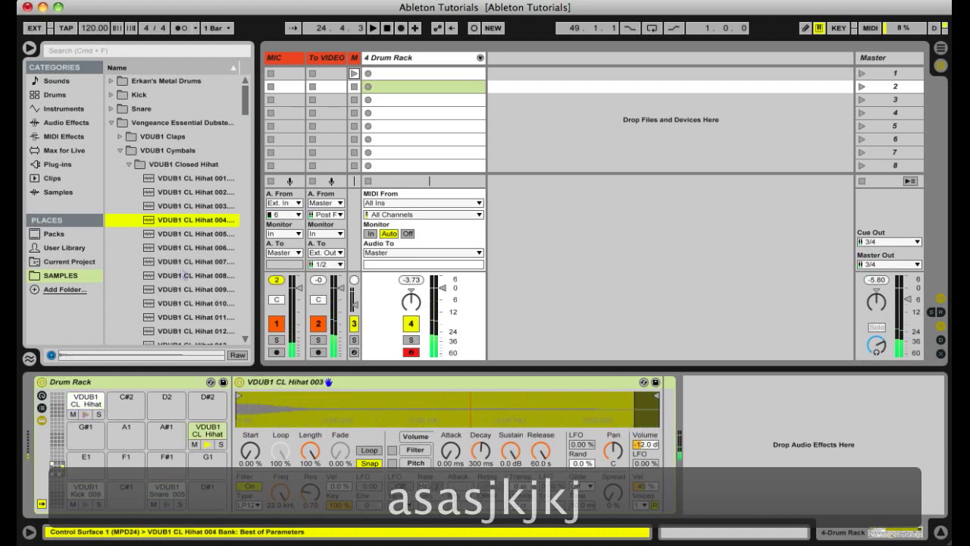
key("k")
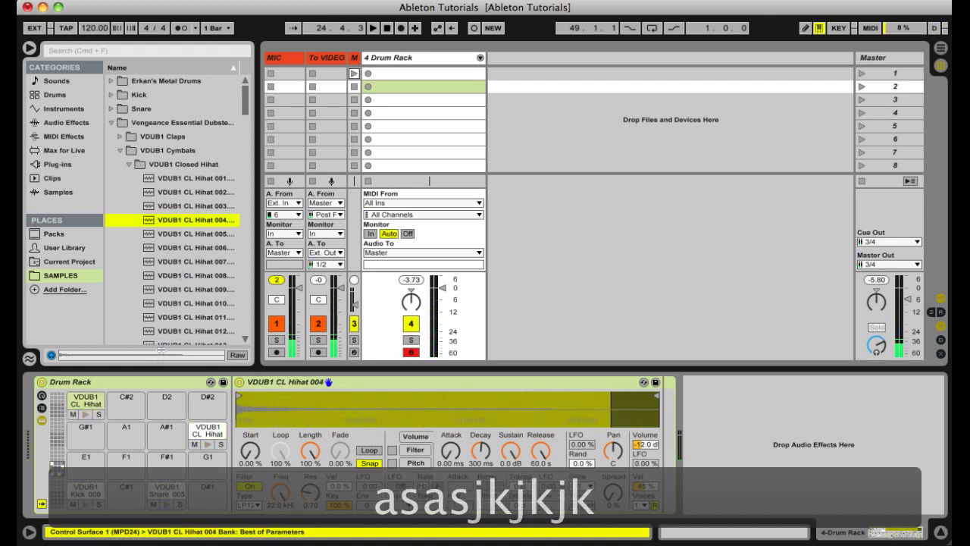
Step: Collapse the VDUB1 Closed Hihat folder and expand VDUB1 Open Hihat
key("Left")
key("Left")
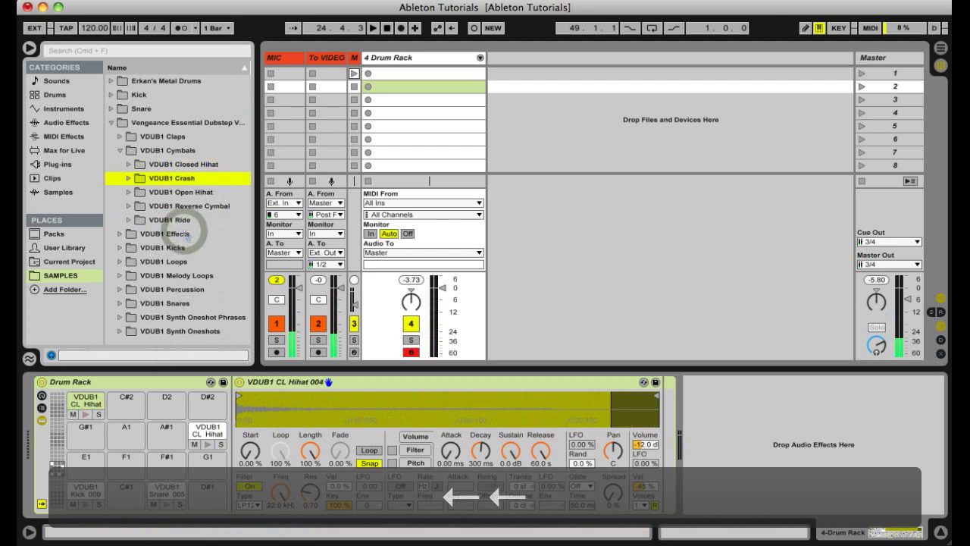
key("Down")
key("Right")
Step: Preview the first open hi-hat samples and select VDUB1 OP Hihat 003
key("Down")
key("Down")
key("Down")
key("Down")
key("Up")
key("Down")
key("Down")
key("Up")
key("Up")
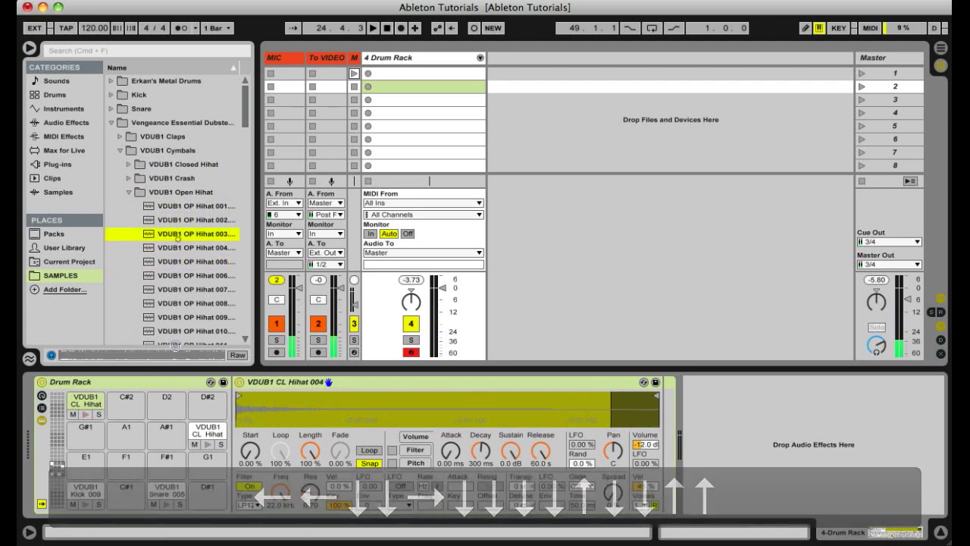
Step: Load VDUB1 OP Hihat 003 onto the D2 pad and test it by playing the loaded hi-hat pads
left_click_drag(185, 236, 173, 401)
key("j")
key("k")
key("l")
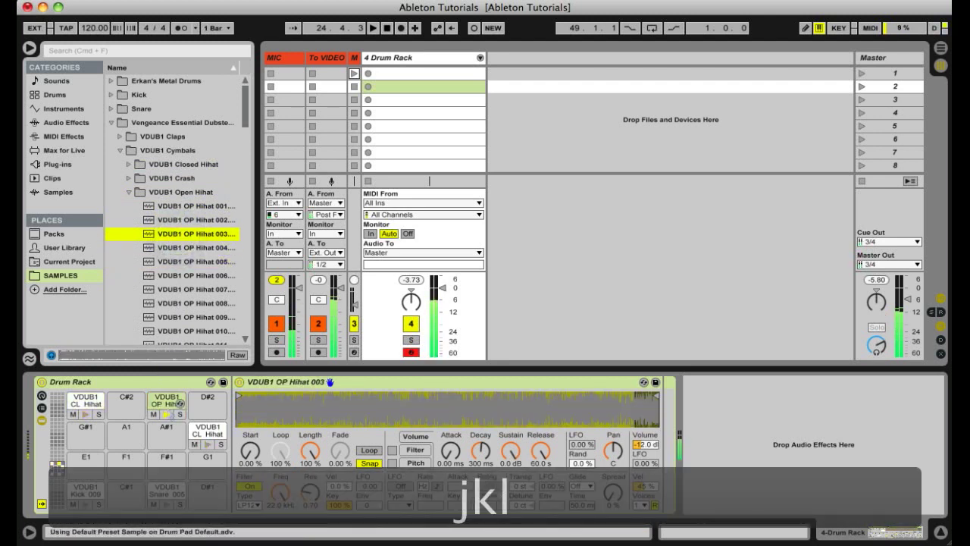
key("j")
key("k")
key("l")
key("l")
key("l")
key("l")
key("l")
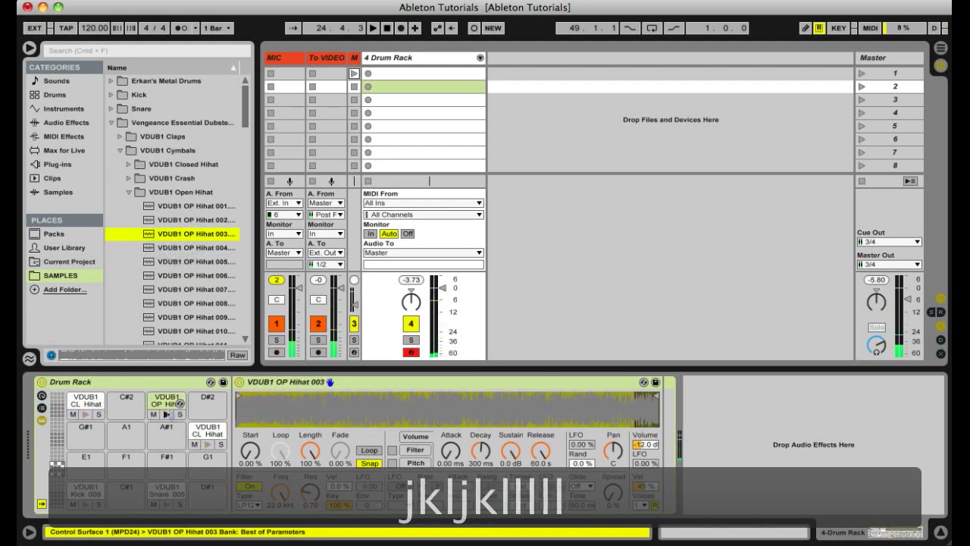
left_click(180, 403)
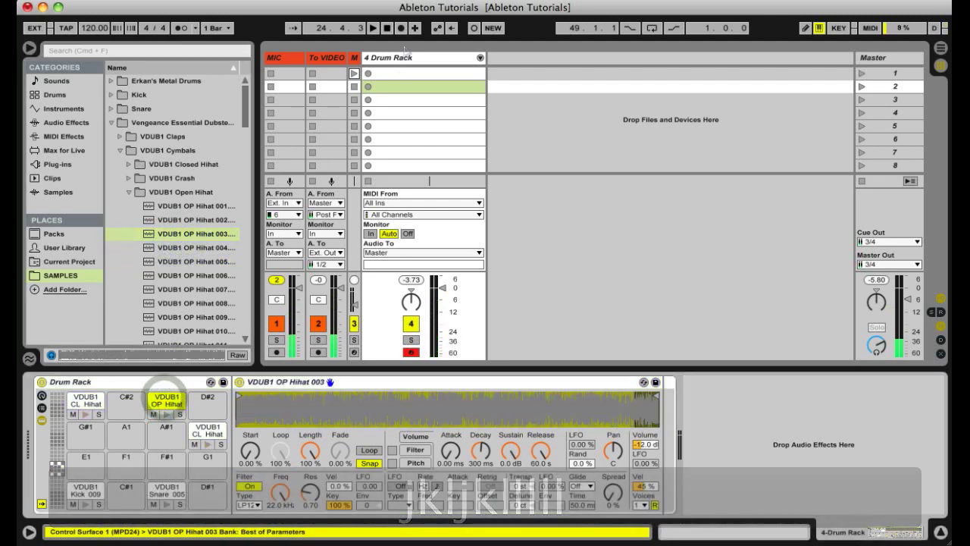
Step: Create an empty MIDI clip in the first slot of the Drum Rack track
left_click(404, 59)
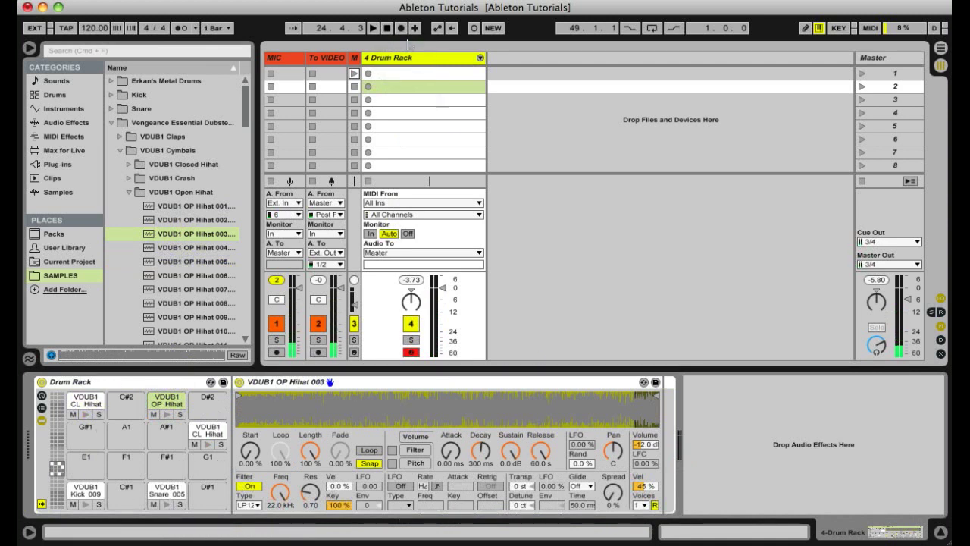
left_click(408, 75)
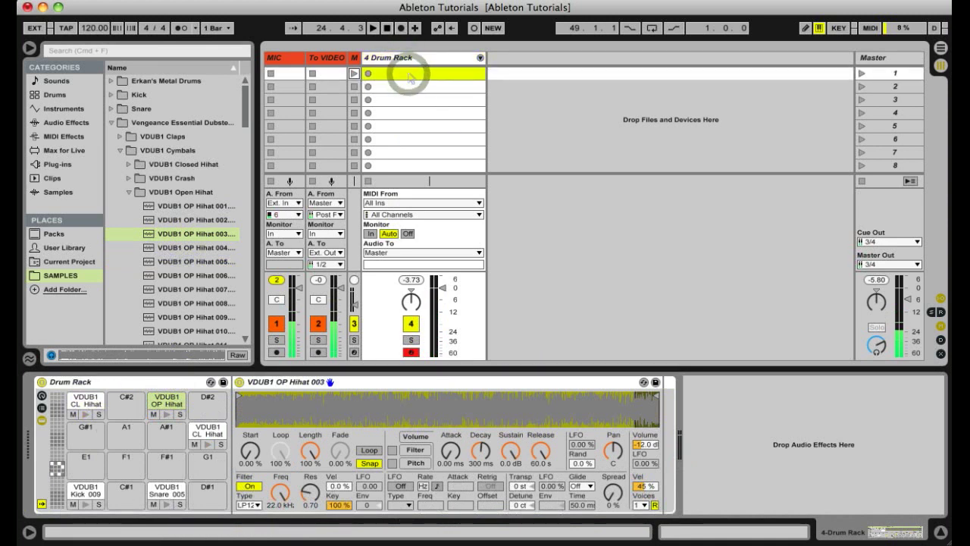
double_click(408, 73)
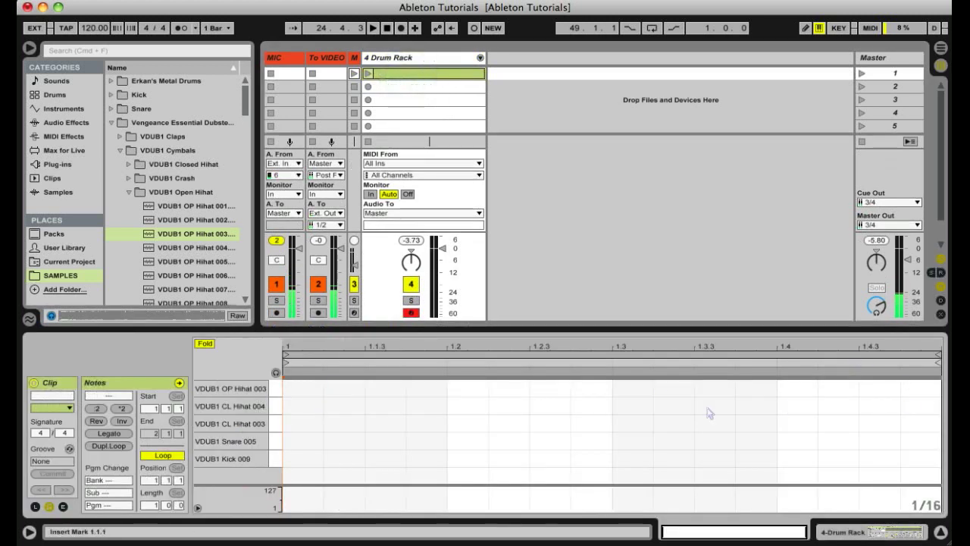
Step: Program VDUB1 Kick 009 on beats 1 and 3 and VDUB1 Snare 005 on beats 2 and 4, and launch the clip
double_click(300, 460)
double_click(463, 442)
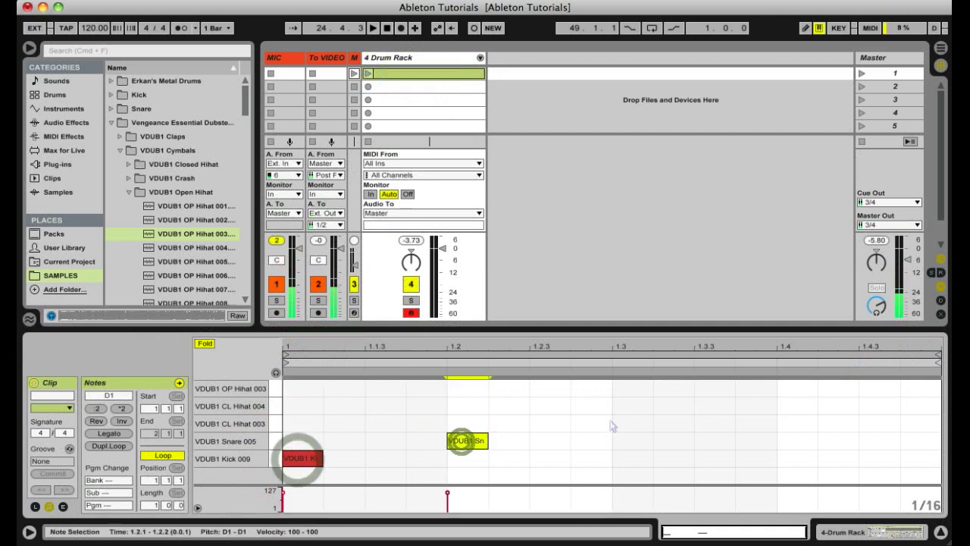
key("super+d")
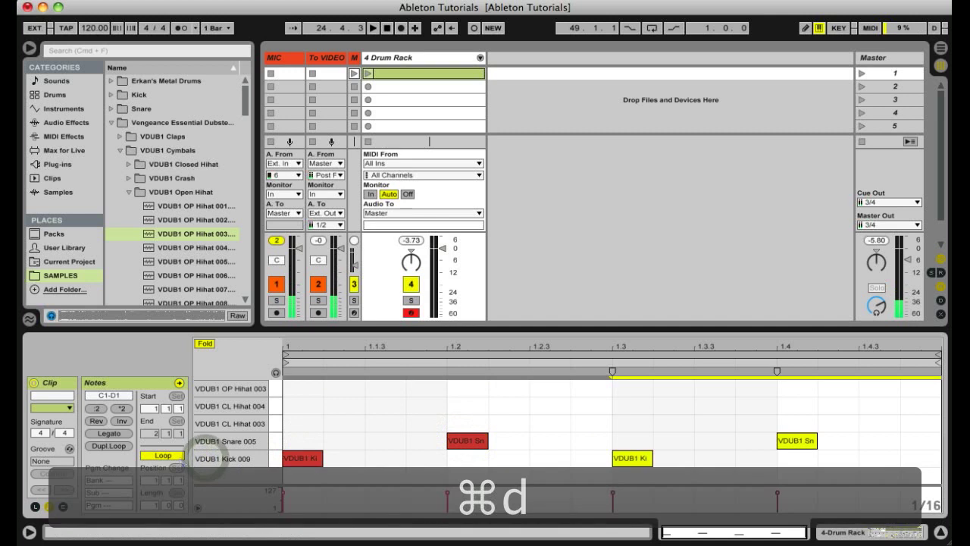
key("space")
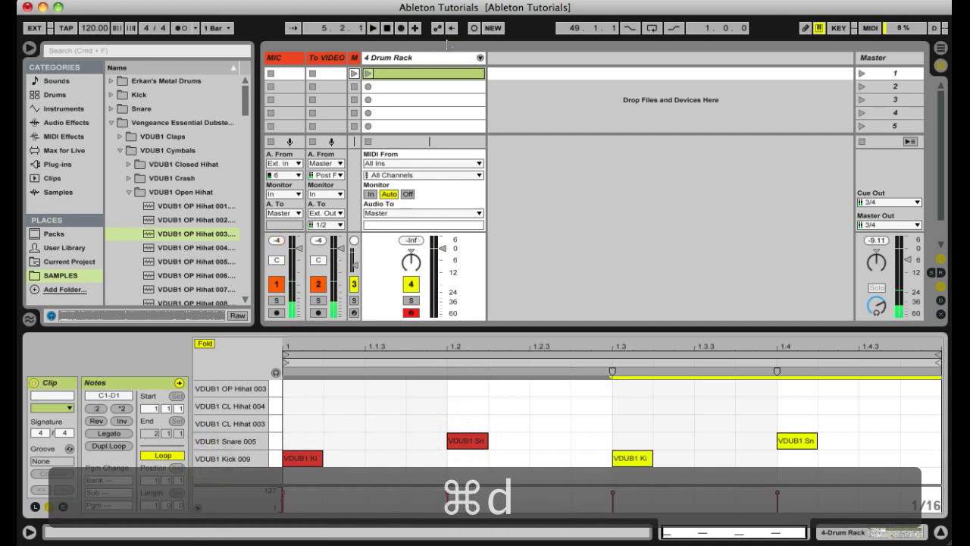
left_click(368, 73)
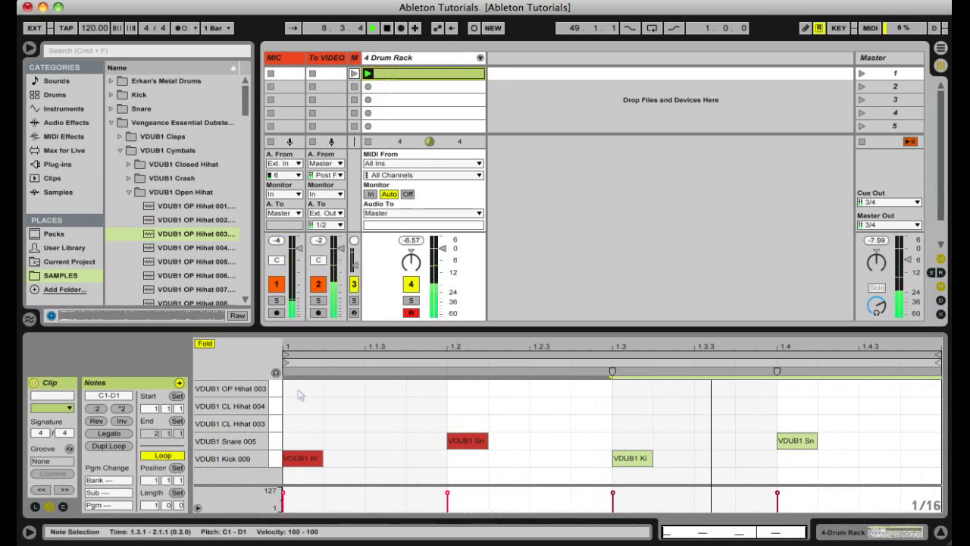
Step: Set the audio buffer size to 128 samples in the preferences and play back the kick and snare loop
key("super+comma")
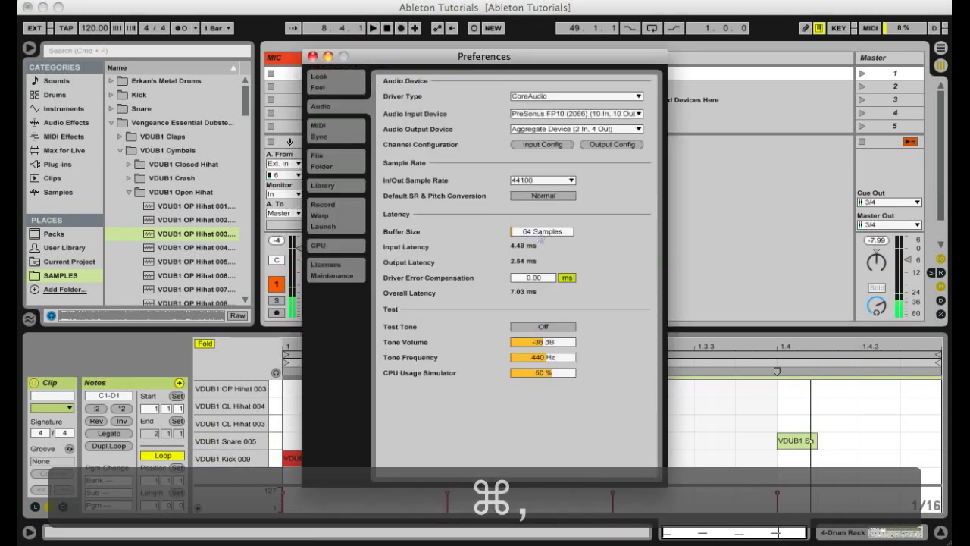
left_click(549, 238)
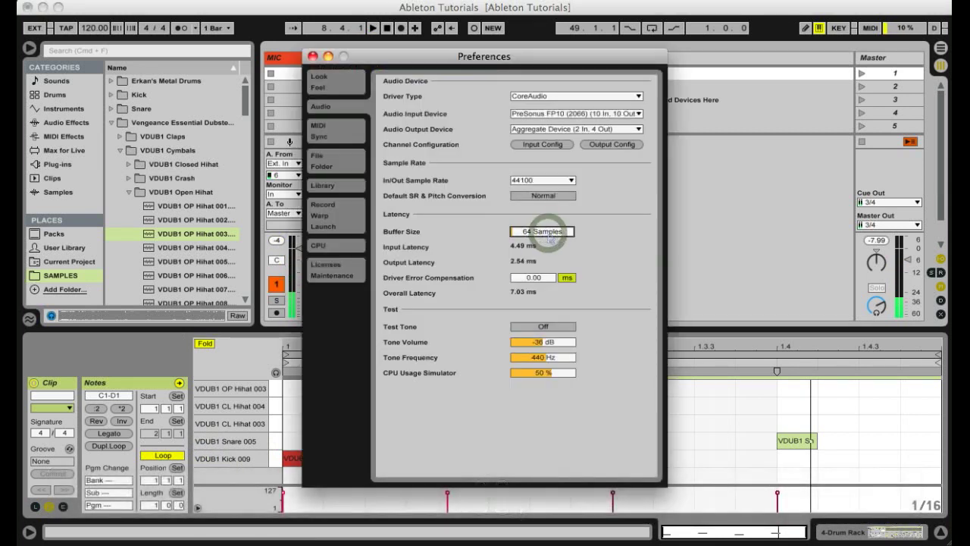
type("128")
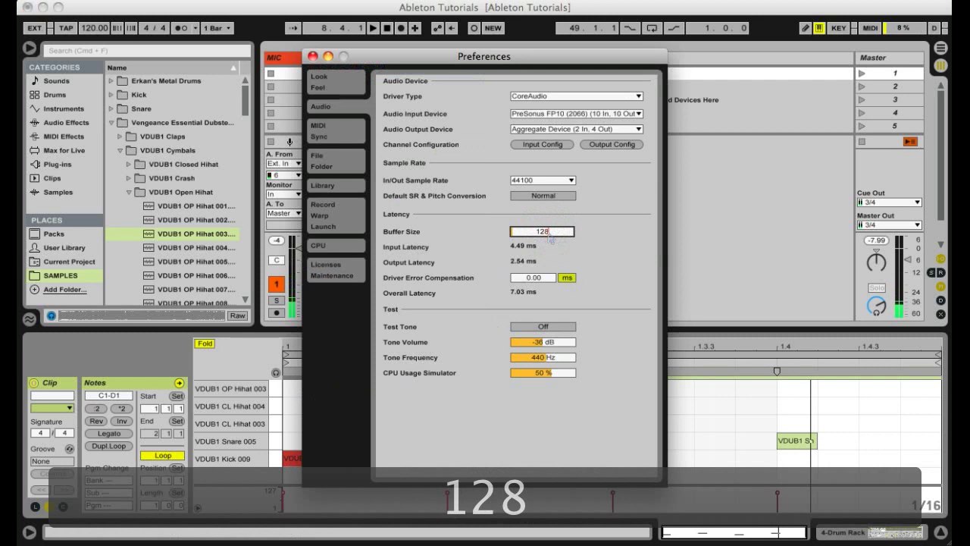
key("Escape")
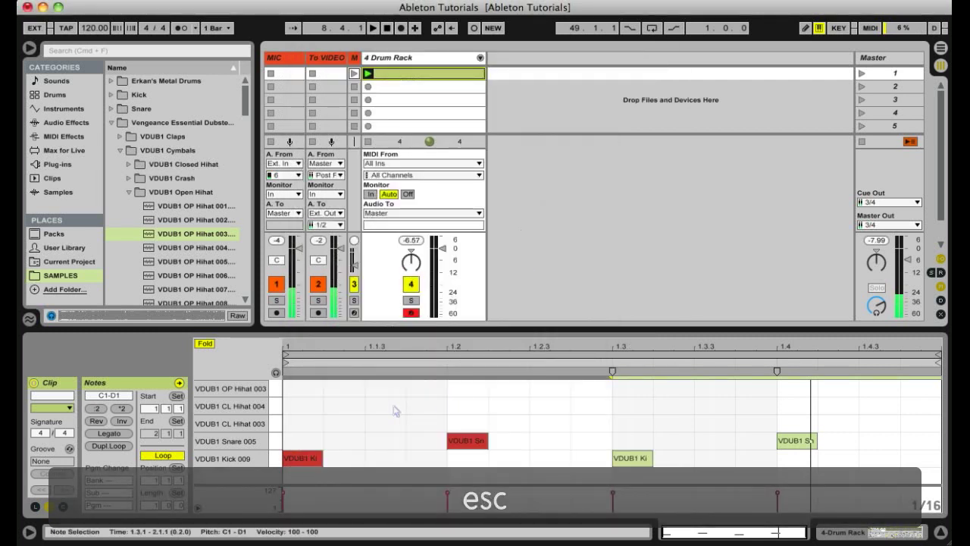
key("space")
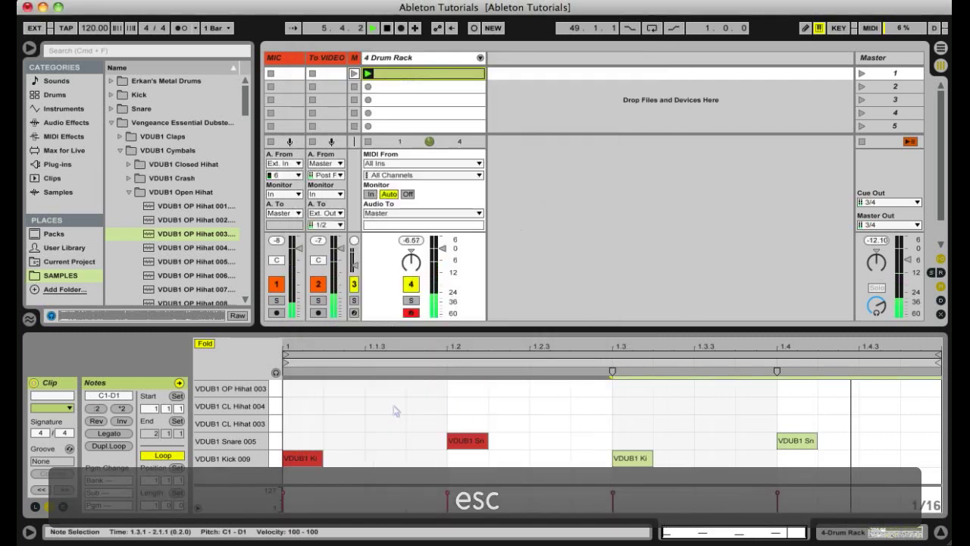
key("space")
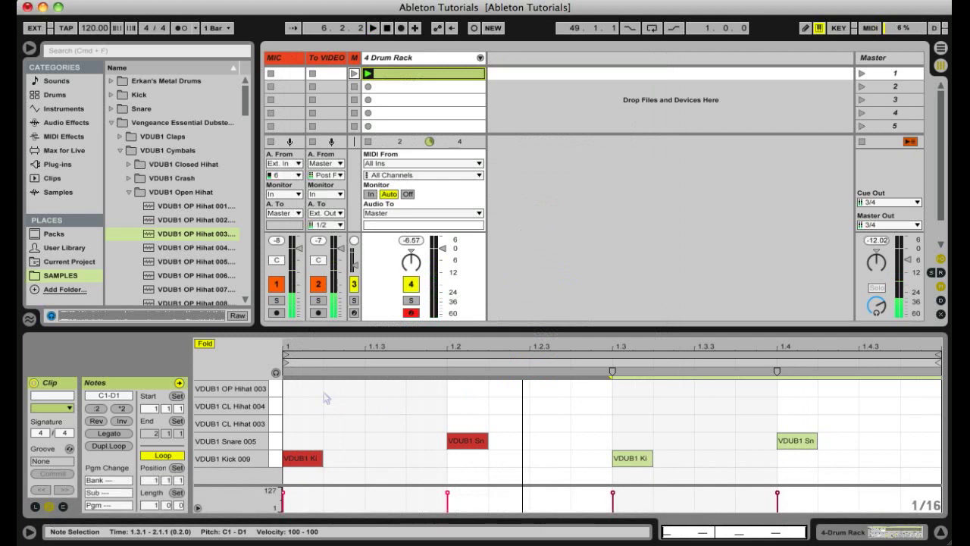
key("space")
Step: Add a VDUB1 CL Hihat 004 note at the start of the bar and turn on note preview for the editor
double_click(301, 405)
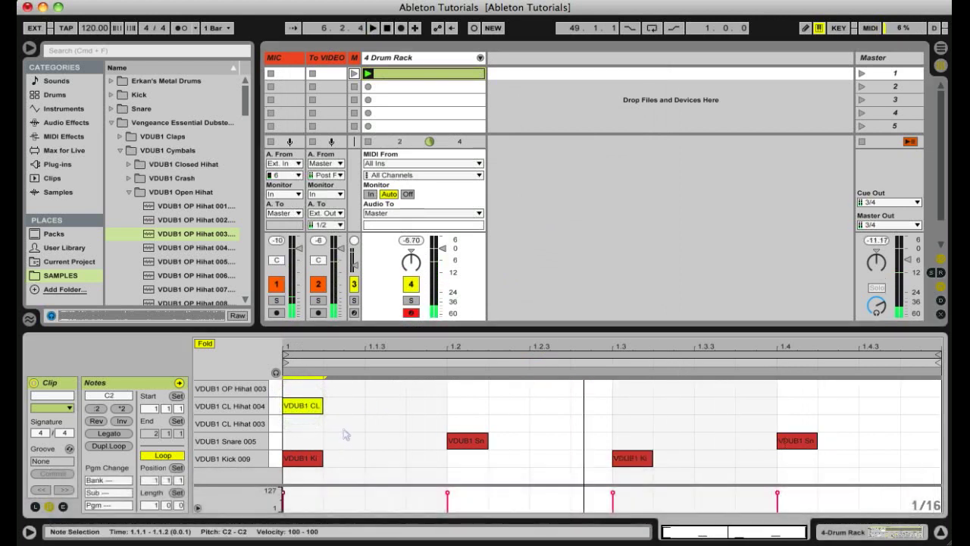
left_click(300, 404)
left_click(275, 372)
left_click(298, 406)
Step: Duplicate the VDUB1 CL Hihat 004 note until sixteenth notes fill the whole bar
key("super+d")
key("super+d")
key("super+d")
key("super+d")
key("super+d")
key("super+d")
key("super+d")
key("super+d")
key("super+d")
key("super+d")
key("super+d")
key("super+d")
key("super+d")
key("super+d")
key("super+d")
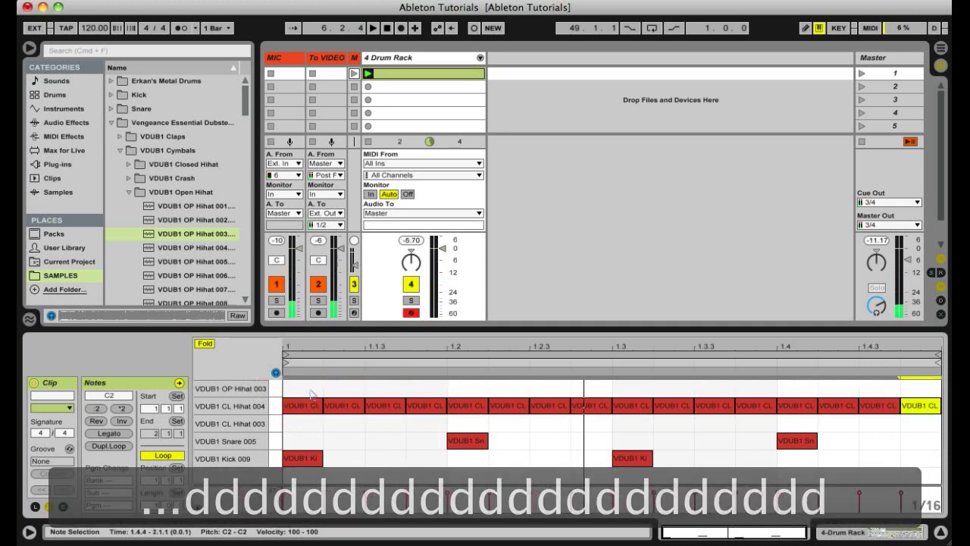
Step: Move the whole hi-hat row onto VDUB1 CL Hihat 003 and delete every note after the first two
left_click_drag(309, 387, 942, 417)
key("Up")
key("Down")
key("Down")
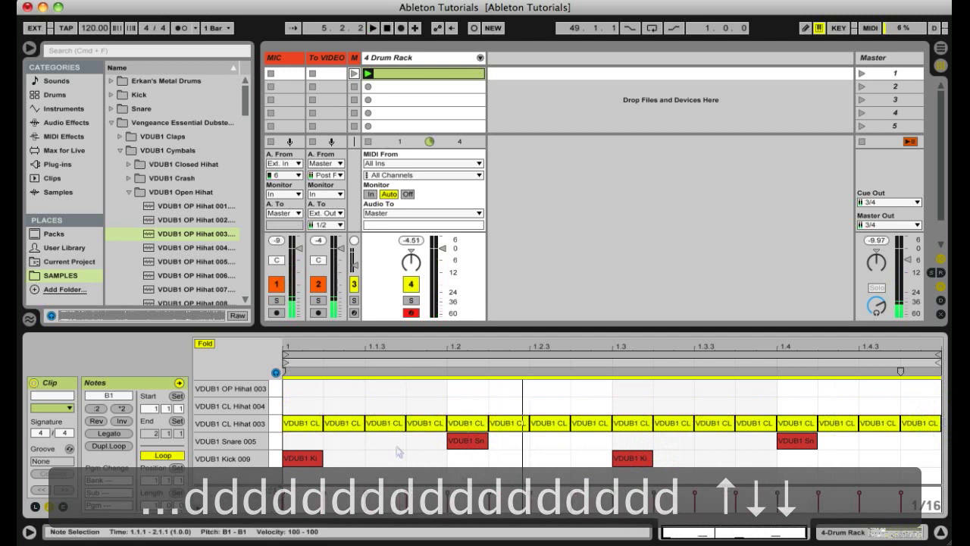
left_click_drag(374, 395, 948, 424)
key("Delete")
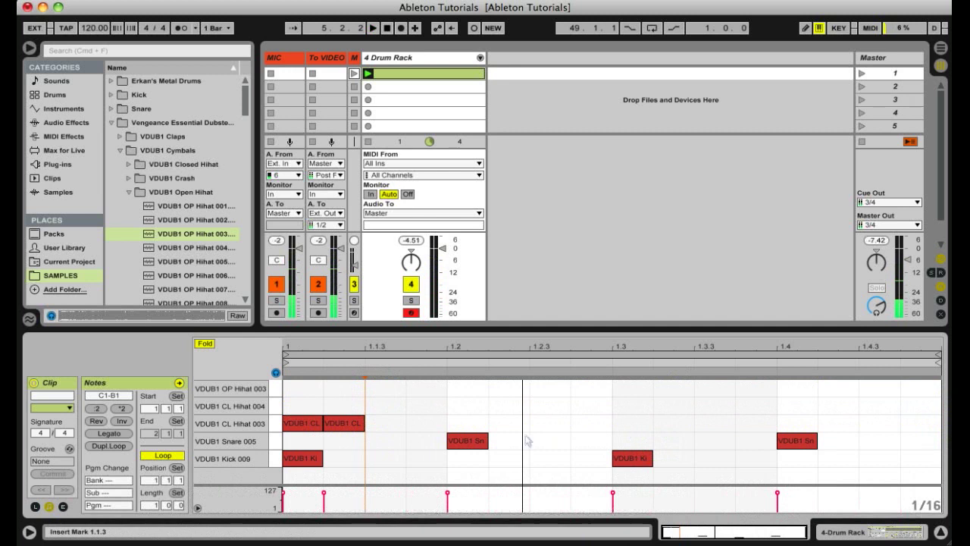
Step: Audition the two closed hi-hat notes and lower the second one's velocity to 48
left_click(302, 423)
left_click(349, 423)
left_click(308, 423)
left_click(346, 424)
left_click(308, 425)
left_click(347, 423)
left_click(306, 425)
left_click(335, 423)
mouse_move(322, 485)
left_mouse_down()
mouse_move(322, 471)
mouse_move(324, 486)
left_mouse_up()
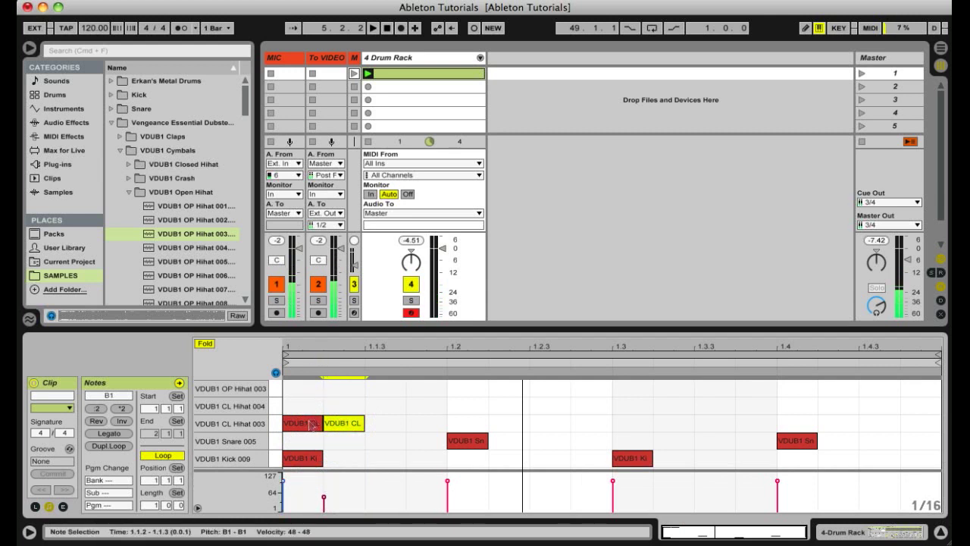
Step: Duplicate the loud and soft VDUB1 CL Hihat 003 pair until it fills the bar
left_click(312, 425)
left_click(343, 423)
left_click(292, 399)
left_click_drag(292, 400, 343, 417)
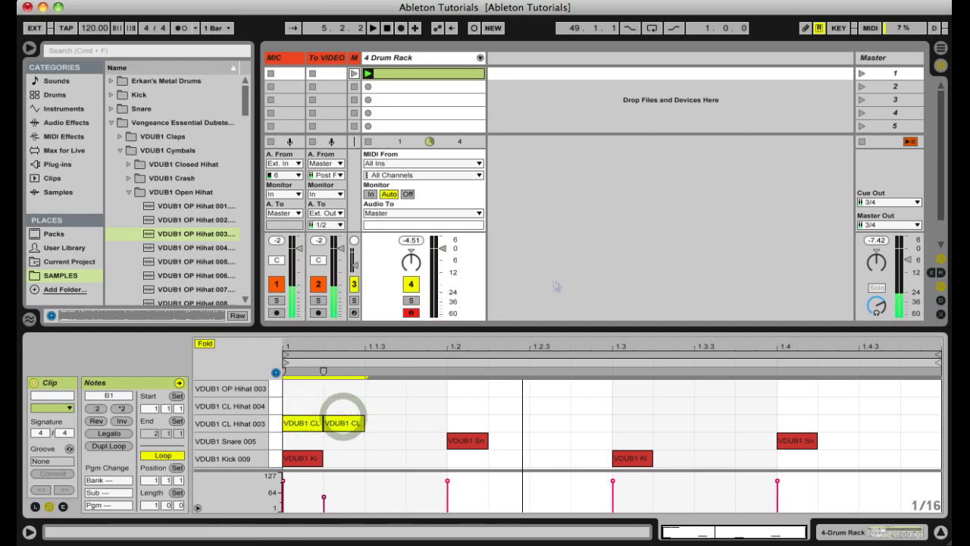
key("super+d")
key("super+d")
key("super+d")
key("super+d")
key("super+d")
key("super+d")
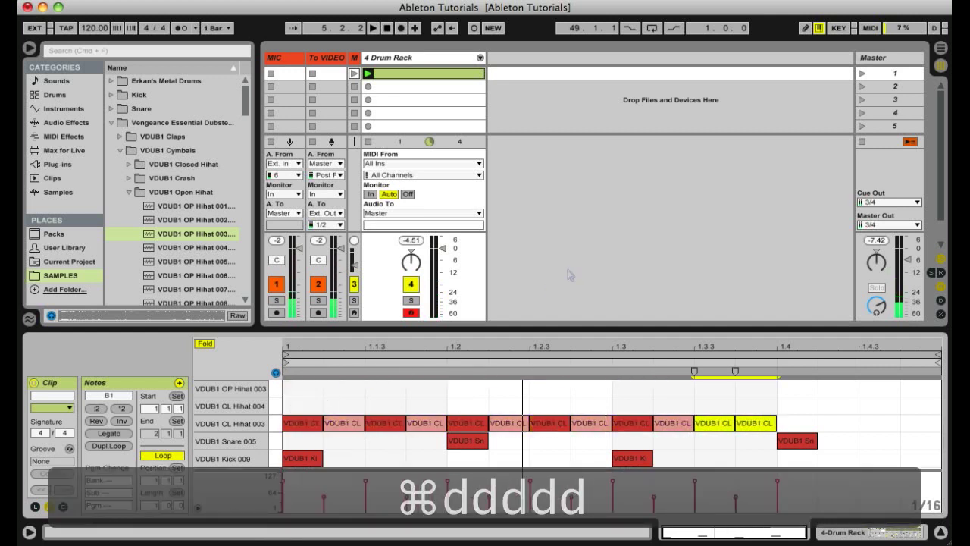
key("super+d")
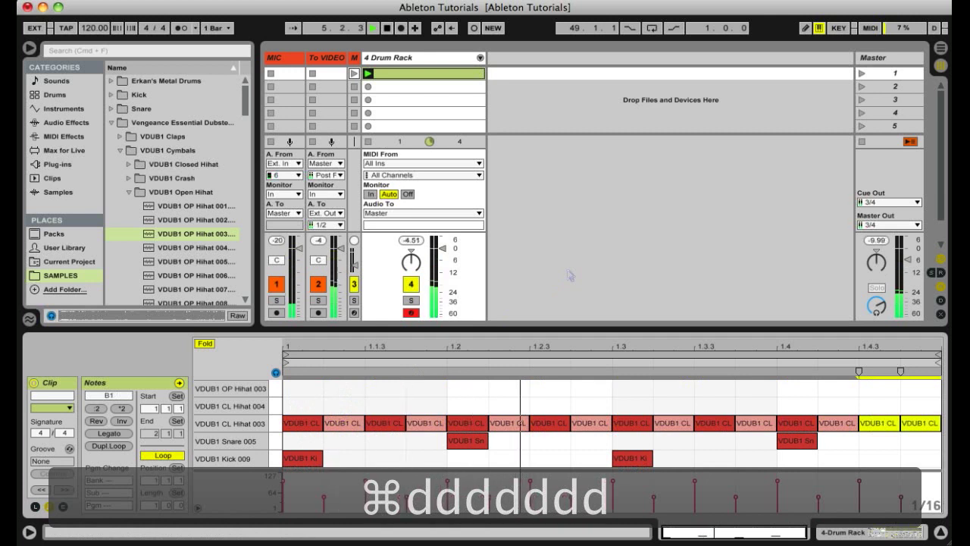
Step: Play the loop and add VDUB1 CL Hihat 004 notes at 1.1.2, 1.1.3, 1.2.1 and 1.2.2
key("space")
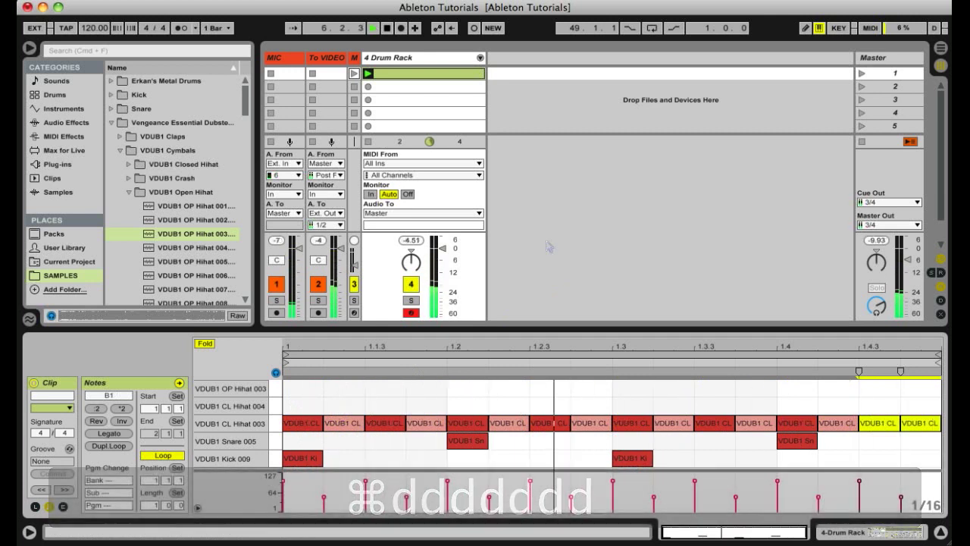
left_click(334, 408)
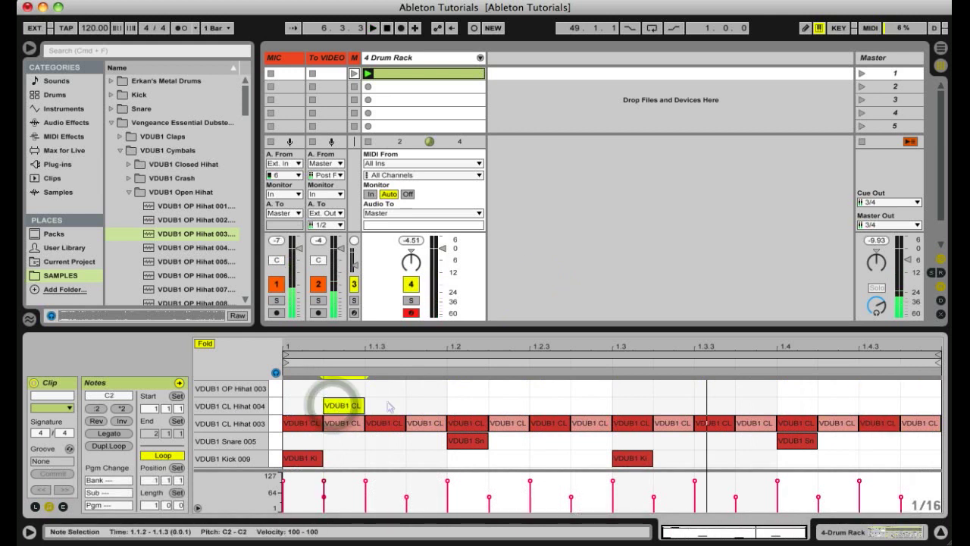
key("super+d")
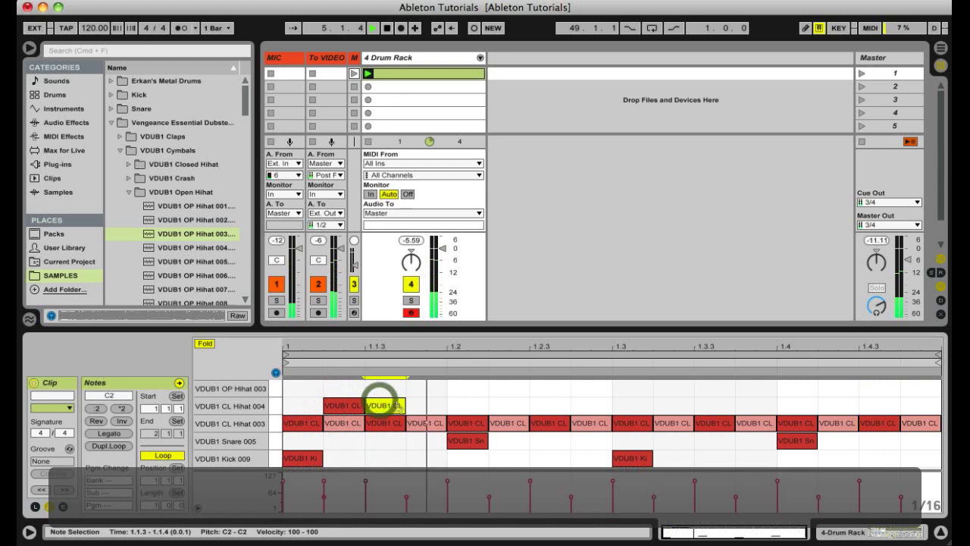
left_click(456, 407)
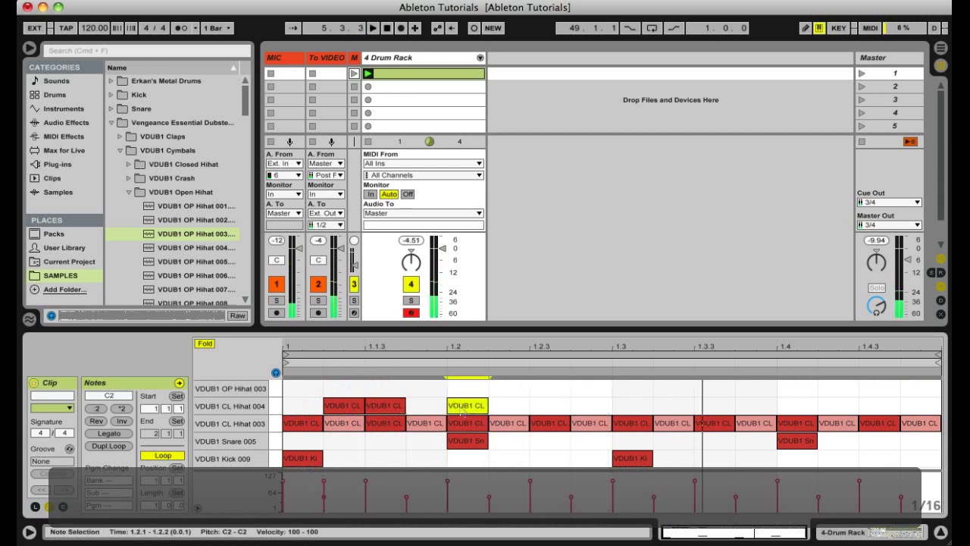
left_click(495, 401)
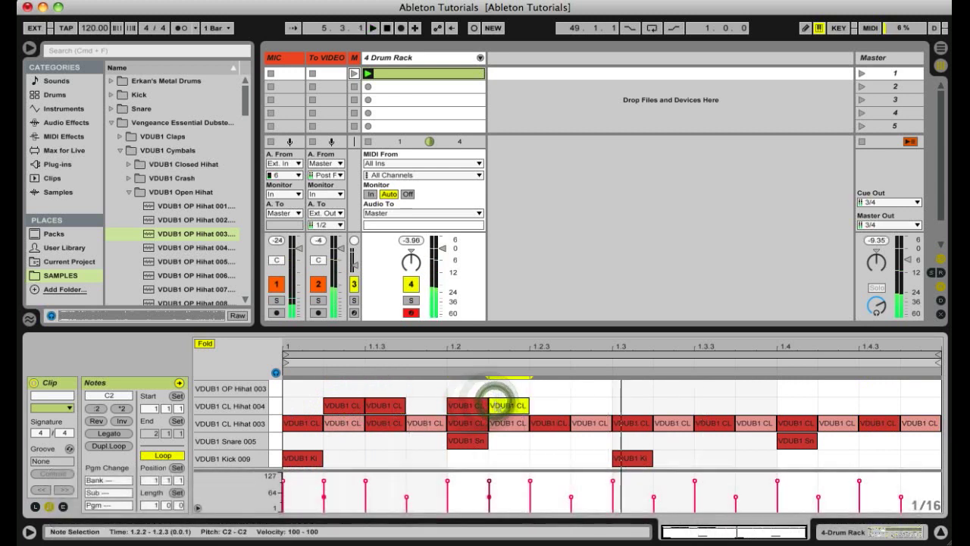
Step: Duplicate the two VDUB1 CL Hihat 004 notes of beat 2 onto beats 3 and 4
left_click_drag(478, 384, 608, 414)
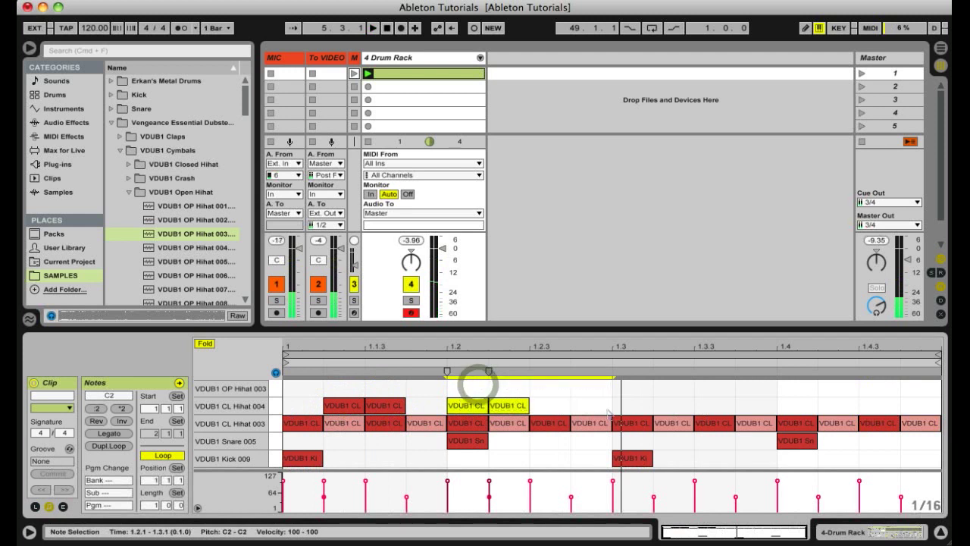
key("super+d")
key("super+d")
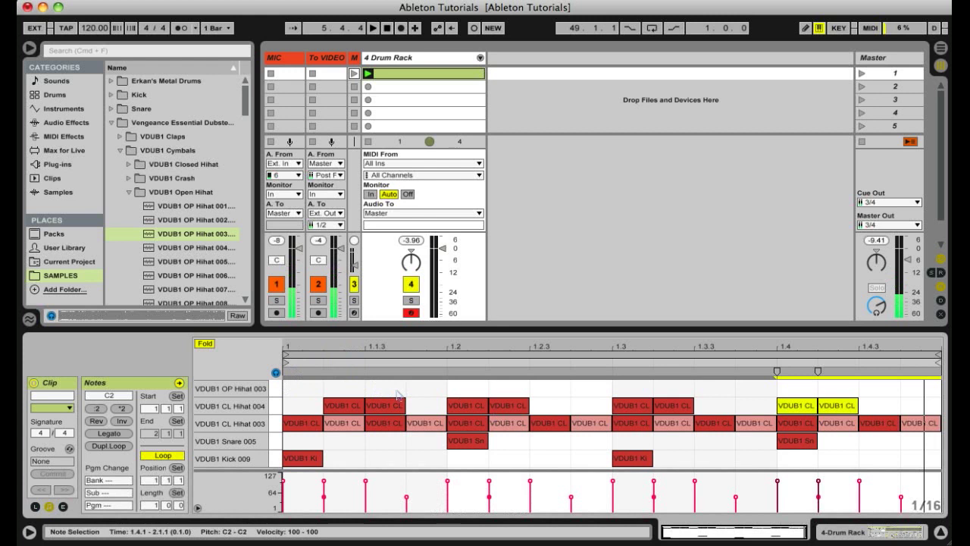
Step: Add a VDUB1 OP Hihat 003 note two sixteenths long at 1.1.3 and set that sample's release to 1.00 ms
double_click(381, 388)
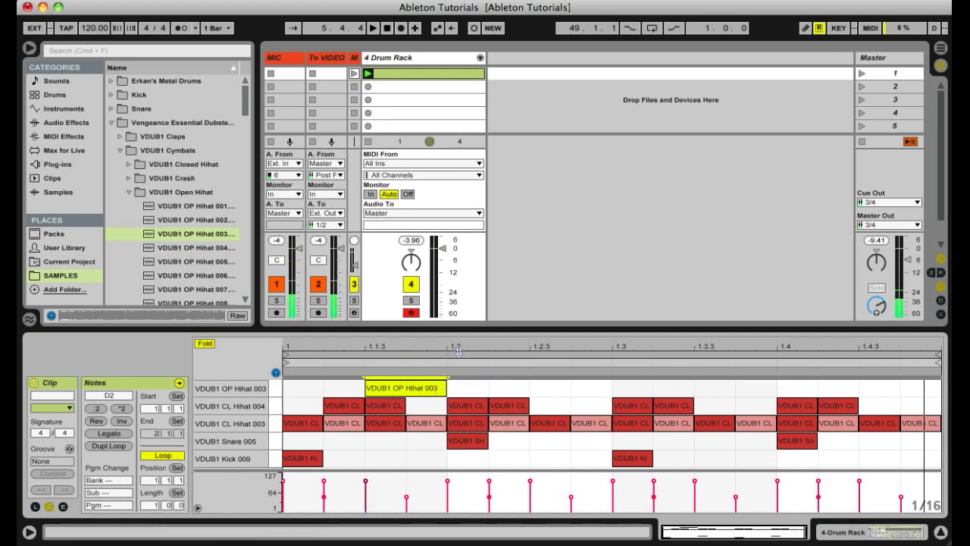
left_click(402, 57)
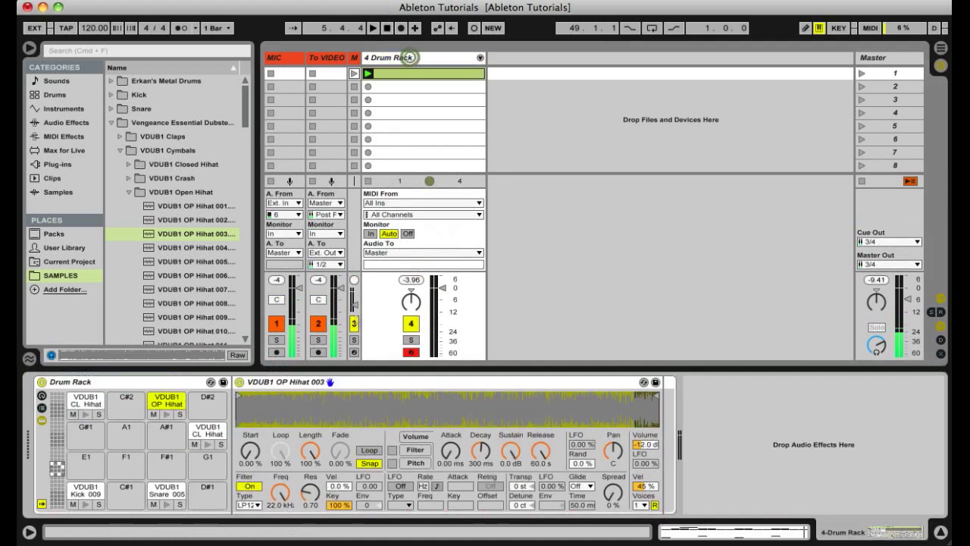
left_click(165, 414)
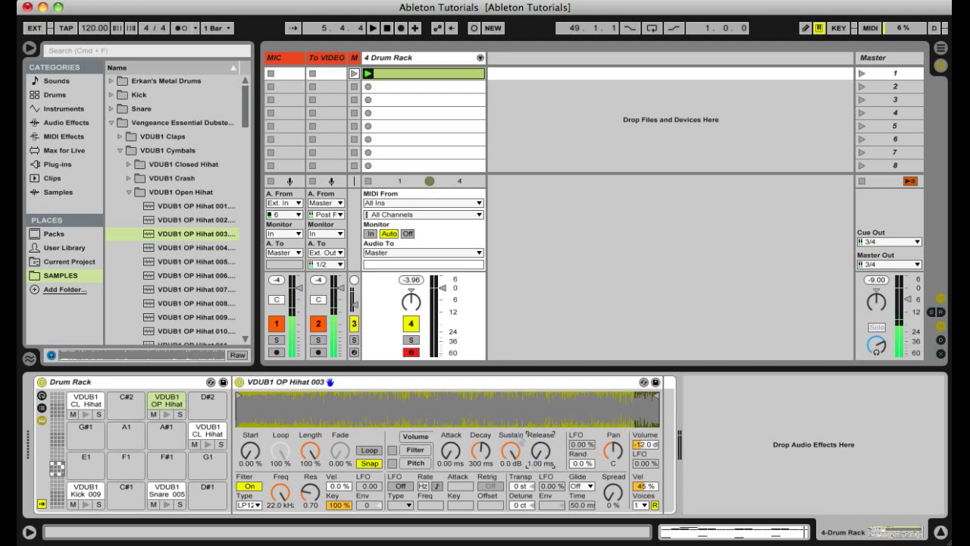
double_click(431, 73)
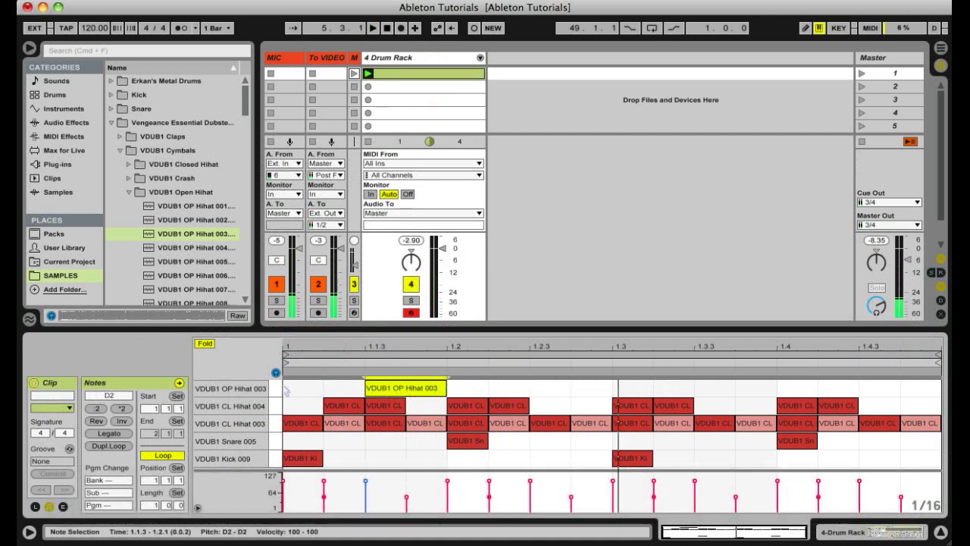
Step: Duplicate the VDUB1 OP Hihat 003 note of beat 1 onto beats 2, 3 and 4, and play the loop
left_click_drag(291, 384, 444, 389)
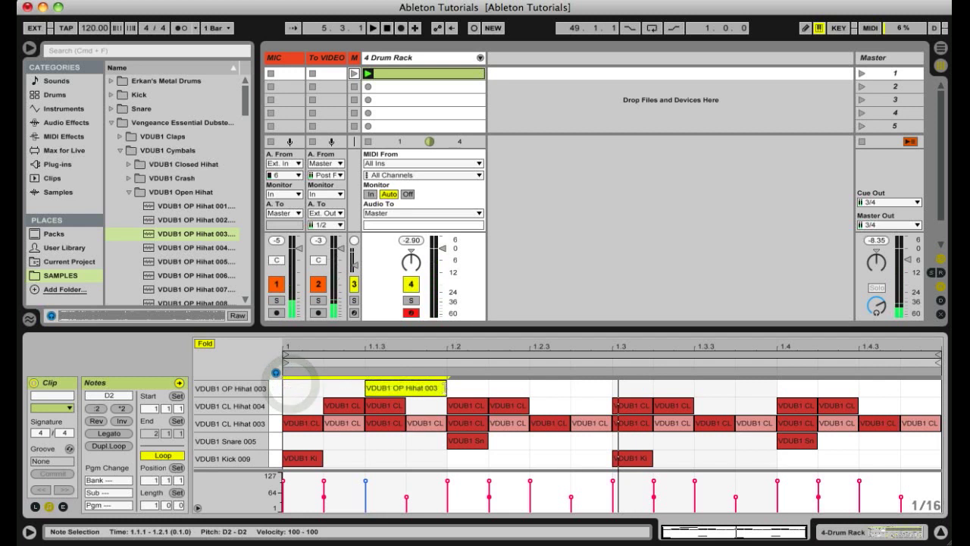
key("super+d")
key("super+d")
key("super+d")
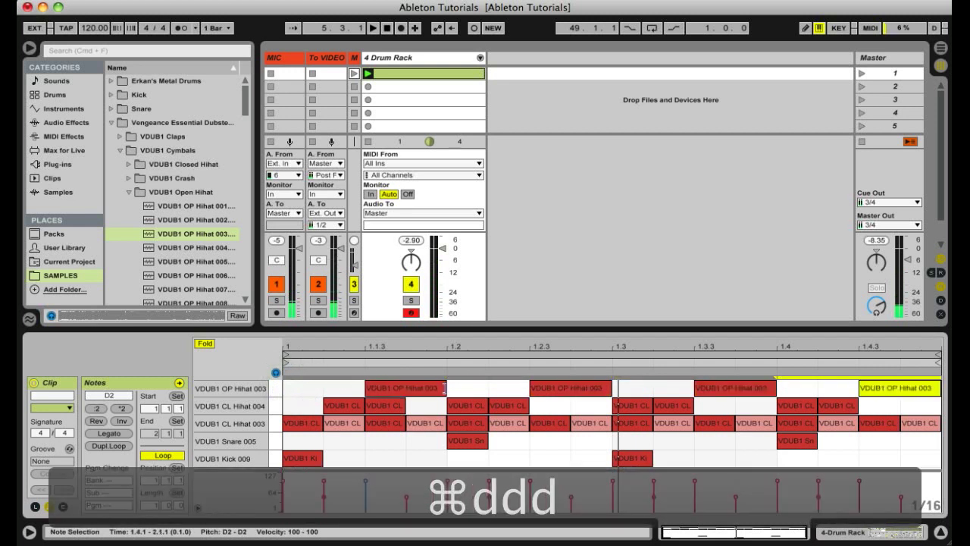
key("space")
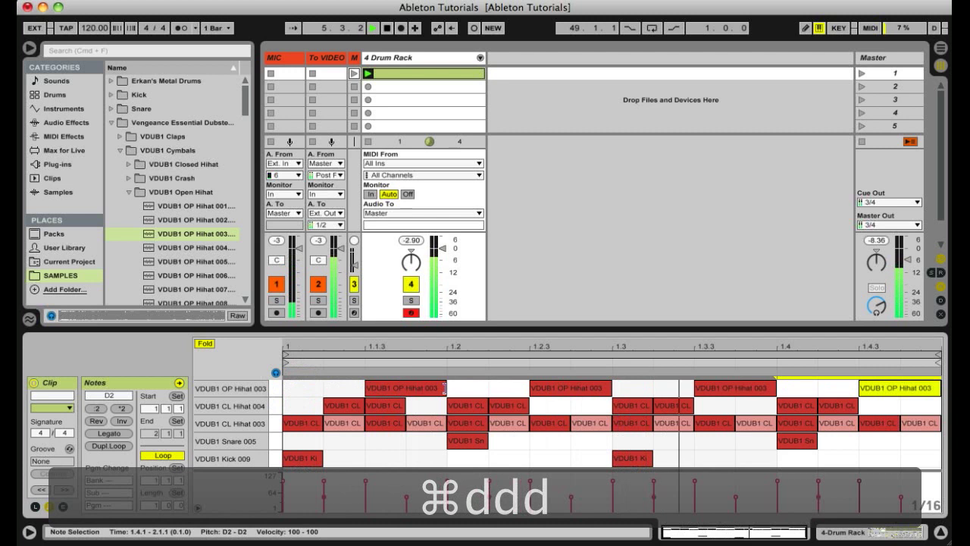
Step: Show the Drum Rack and lower the VDUB1 OP Hihat 003 sample's volume to -23.6 dB, checking the other pads' settings
left_click_drag(305, 389, 903, 391)
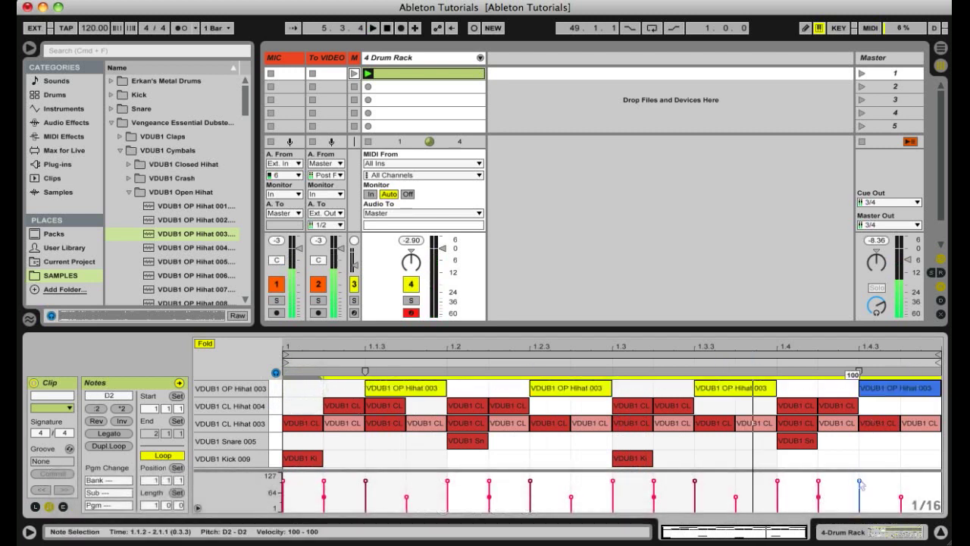
left_click(415, 58)
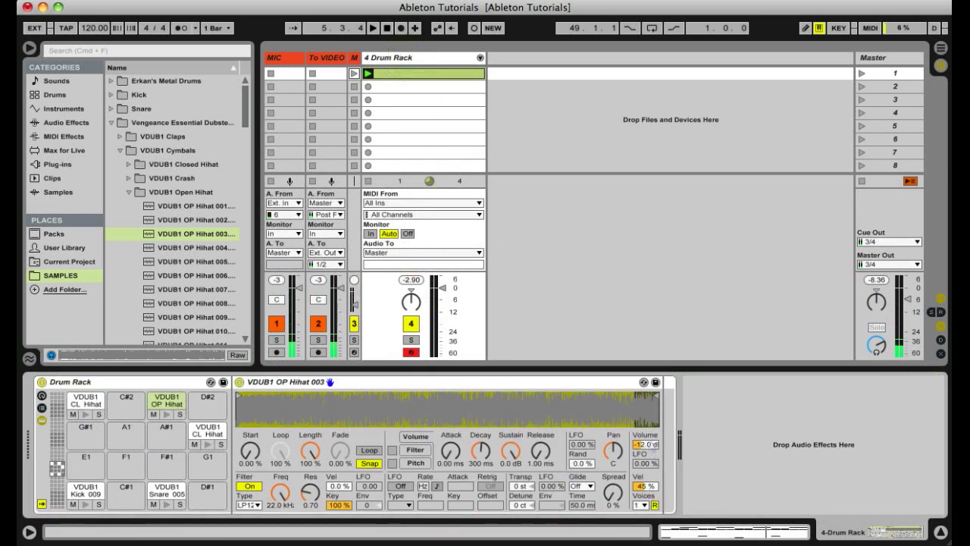
left_click(96, 402)
left_click(165, 402)
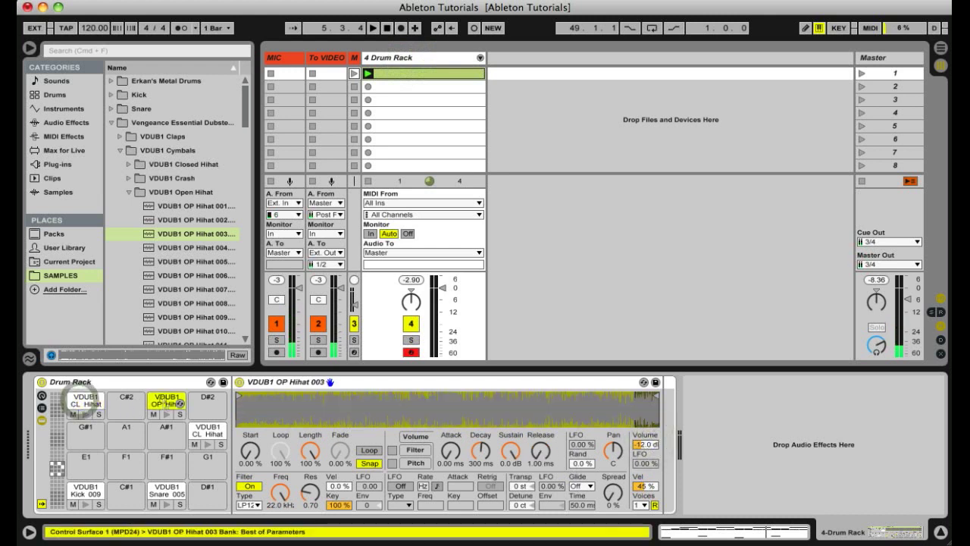
left_click(643, 445)
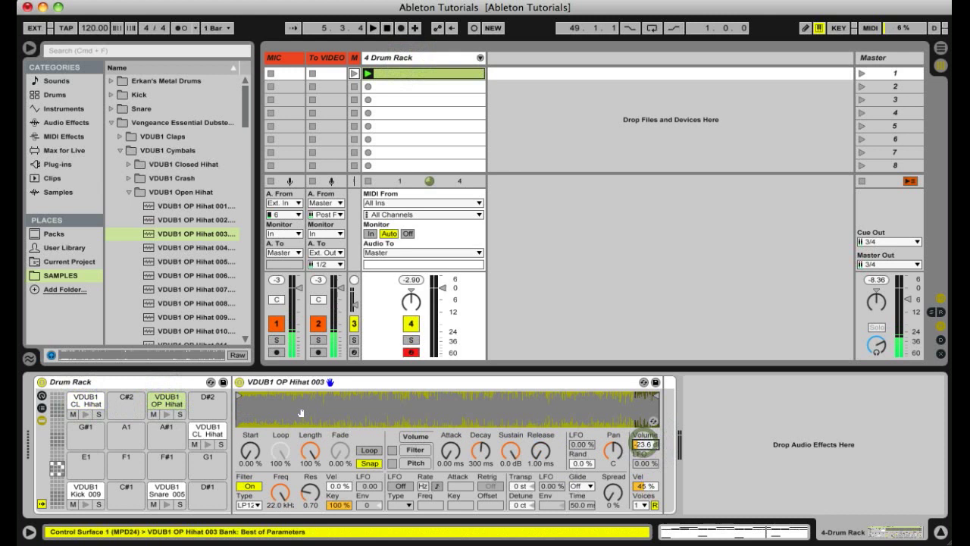
left_click(95, 403)
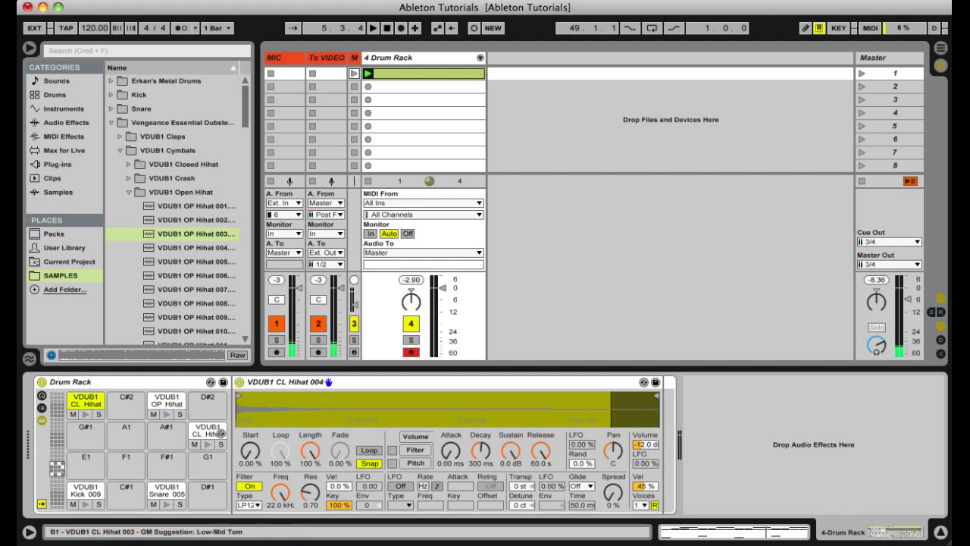
left_click(159, 491)
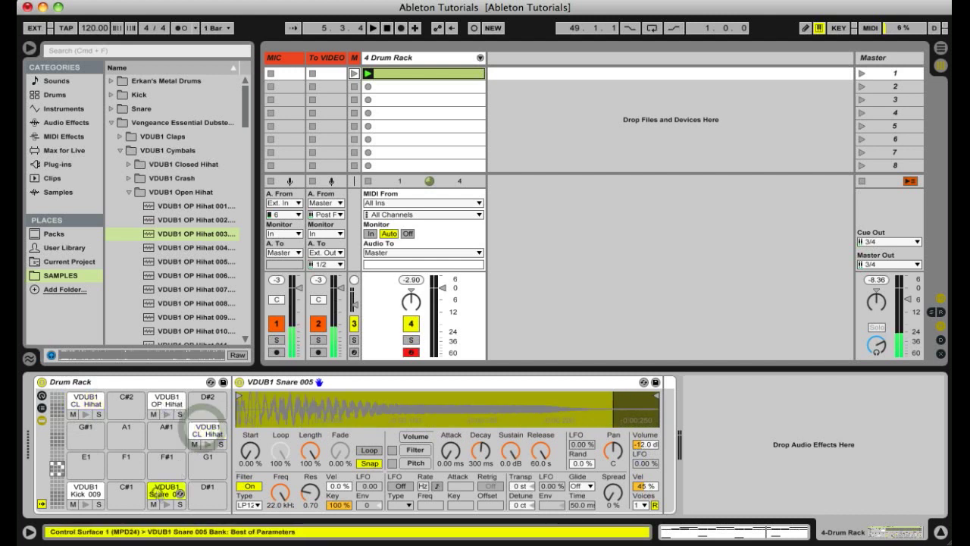
left_click(165, 400)
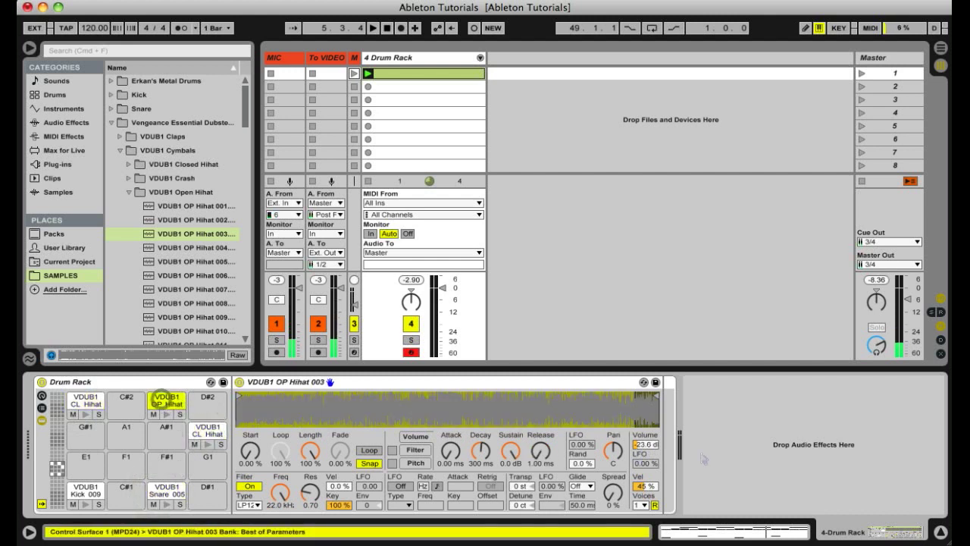
Step: Set the VDUB1 OP Hihat 003 sample's volume to -19.7 dB during playback and reopen the drum clip to listen to it
key("space")
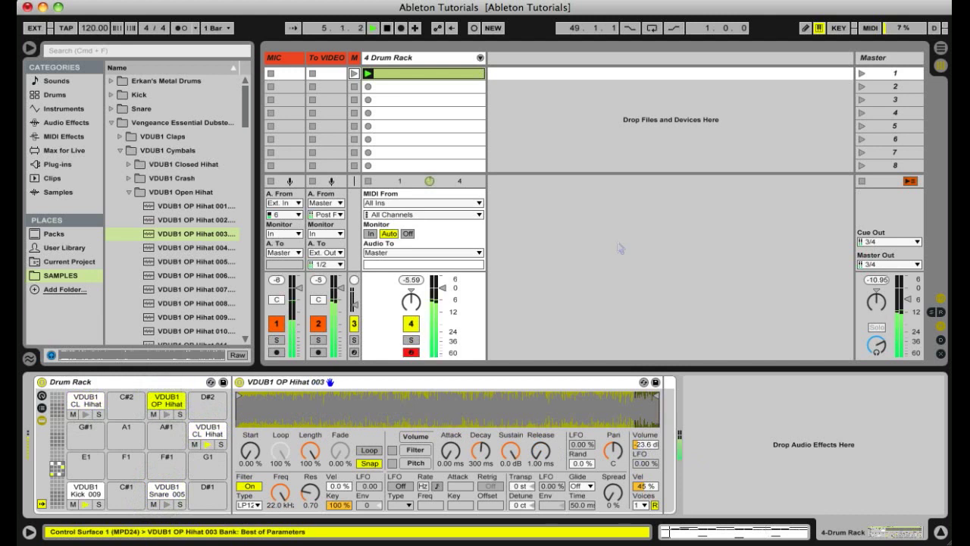
left_click_drag(636, 445, 636, 464)
key("space")
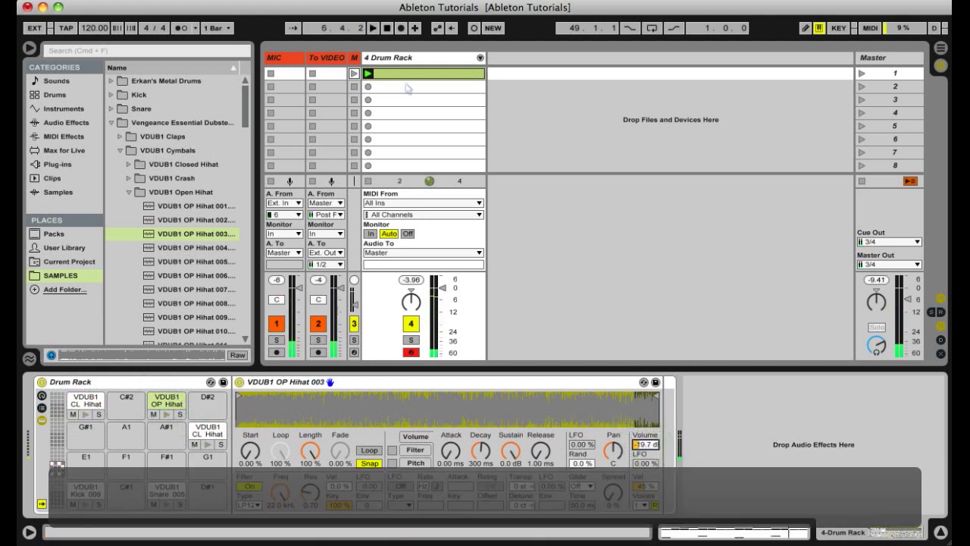
double_click(403, 74)
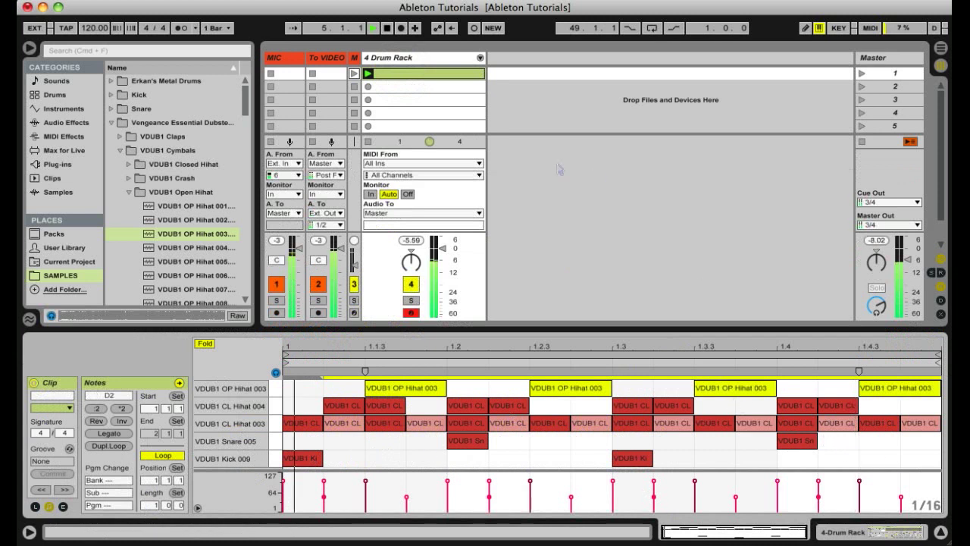
key("space")
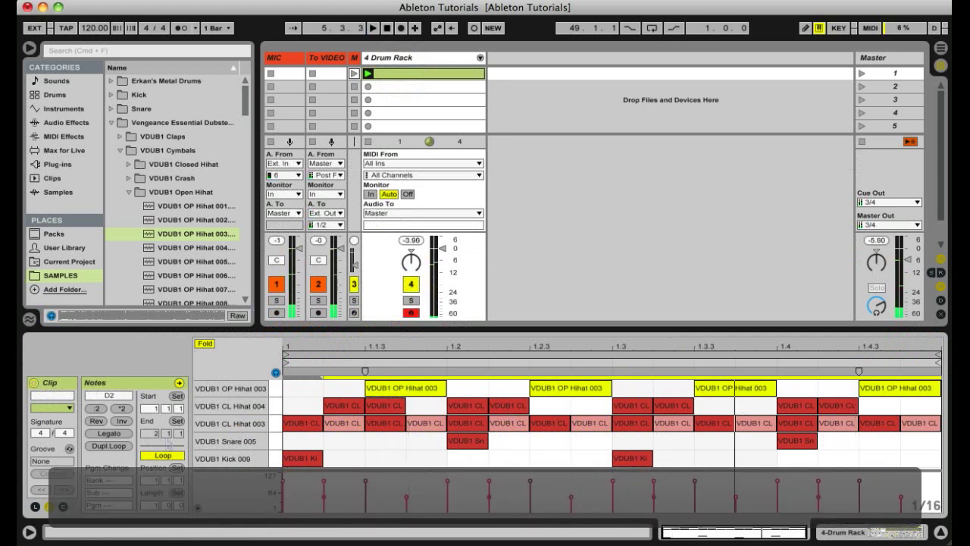
Step: Try extending the loop to 2 bars and duplicating all notes into the second bar, and undo both changes
left_click(150, 505)
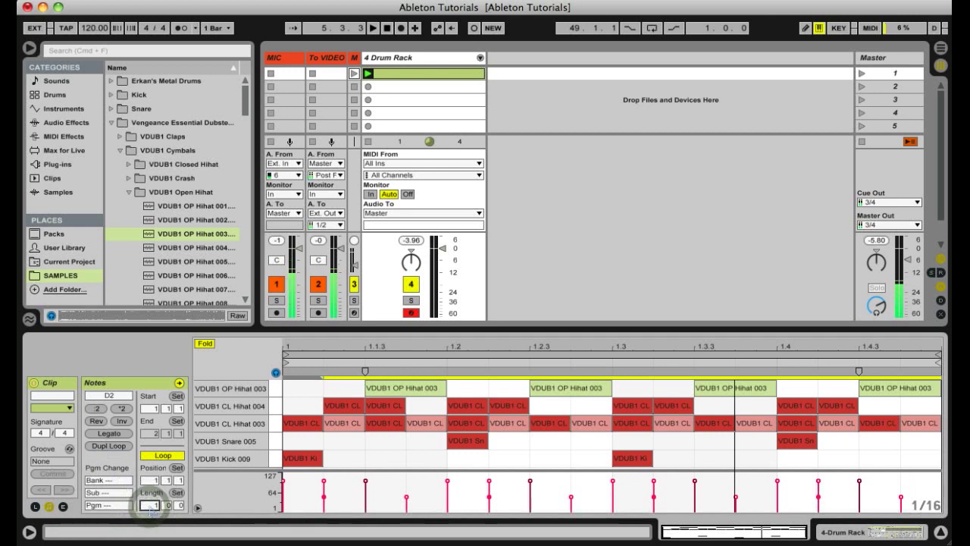
type("2")
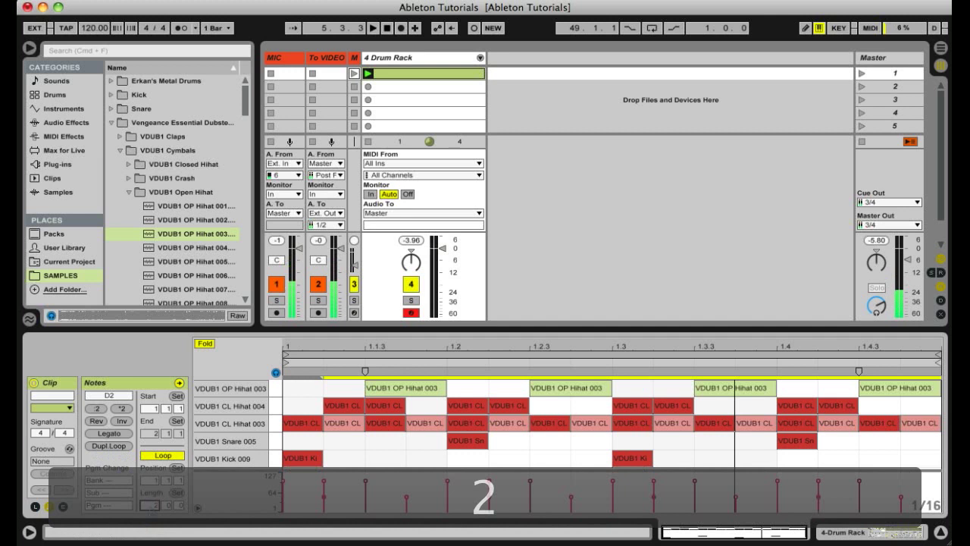
key("Return")
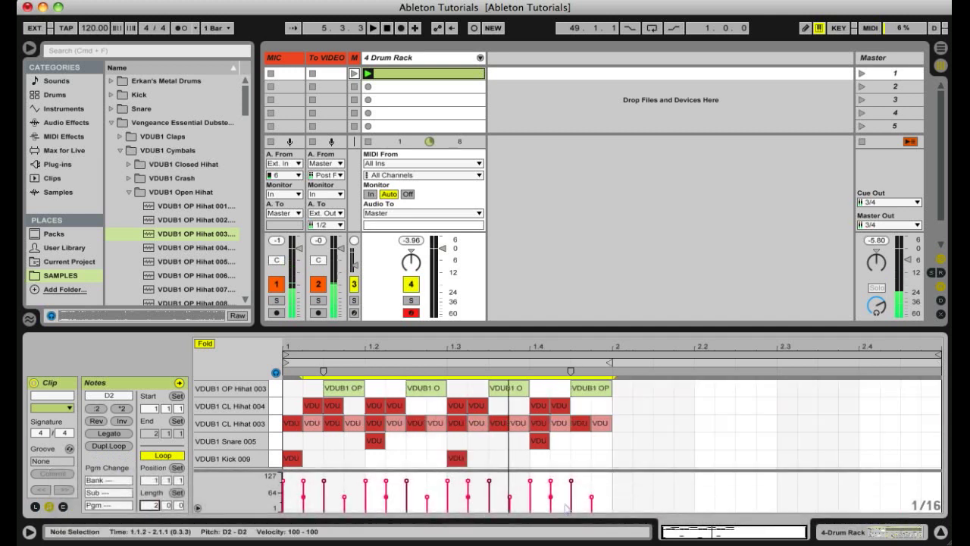
left_click(610, 461)
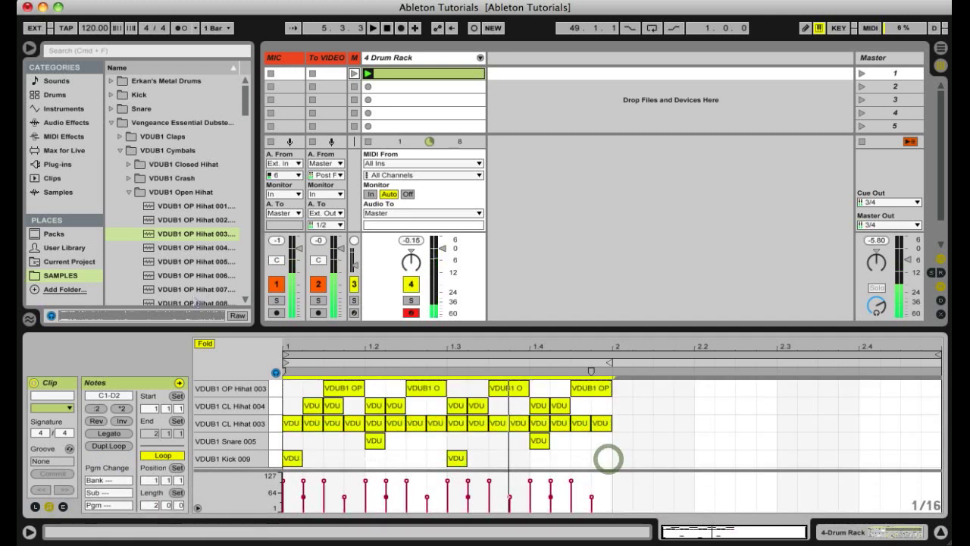
key("super+d")
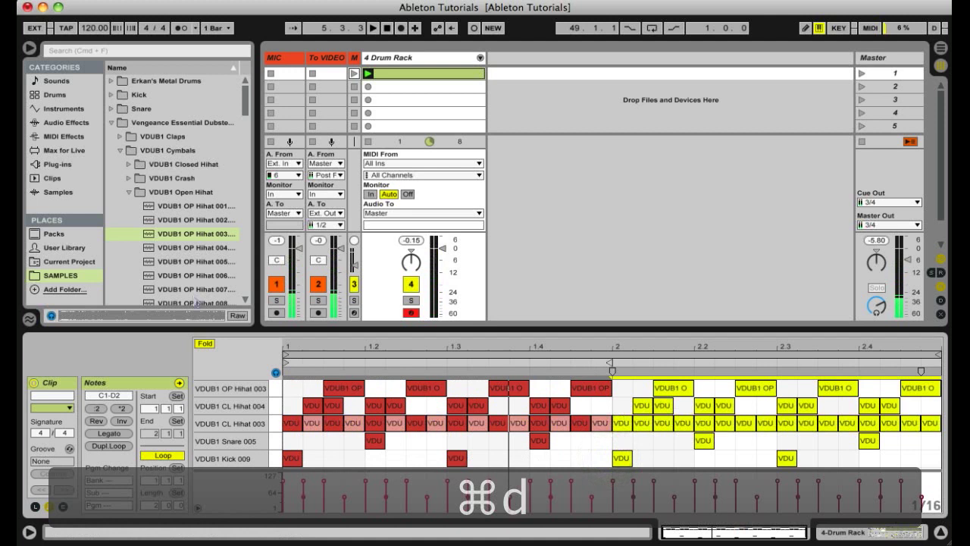
key("super+z")
key("super+z")
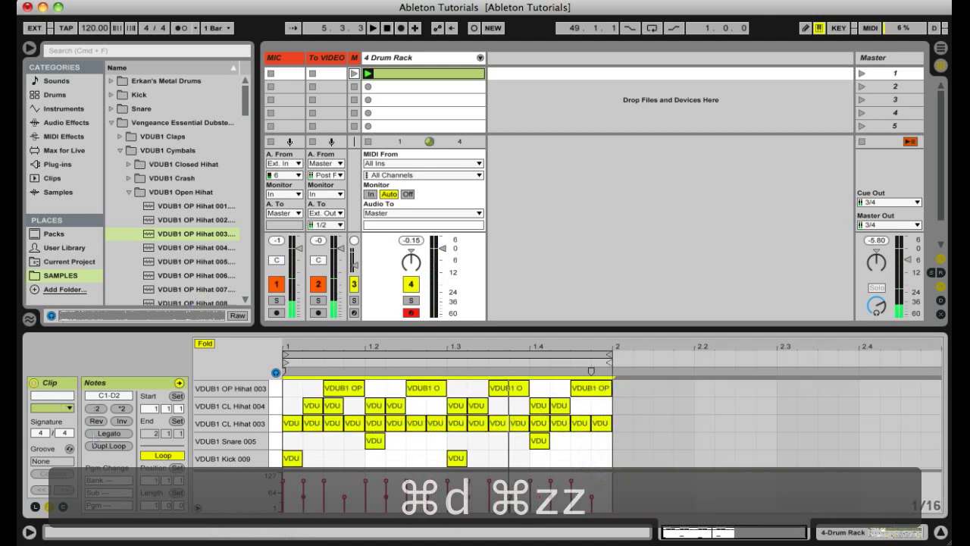
Step: Duplicate the clip's loop with its notes to two bars and play the result
left_click(109, 446)
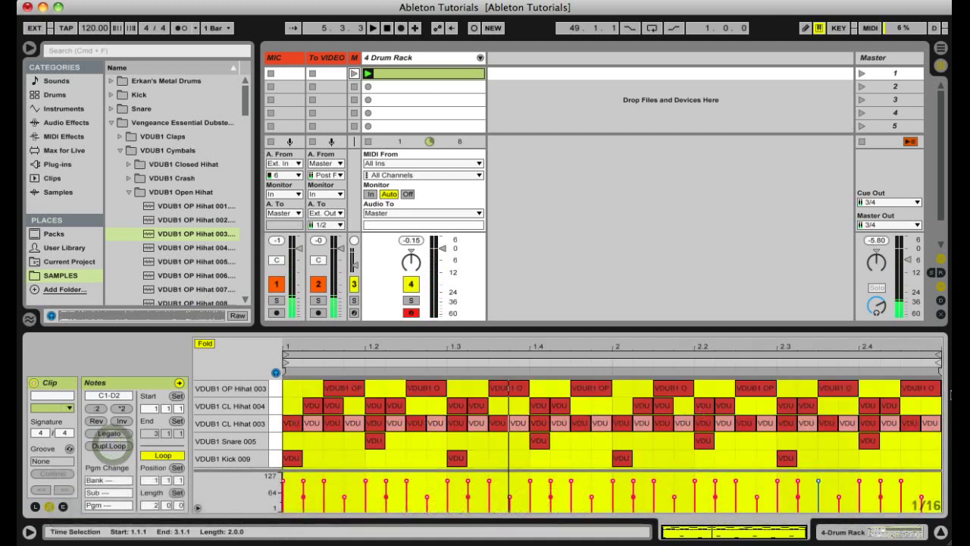
key("space")
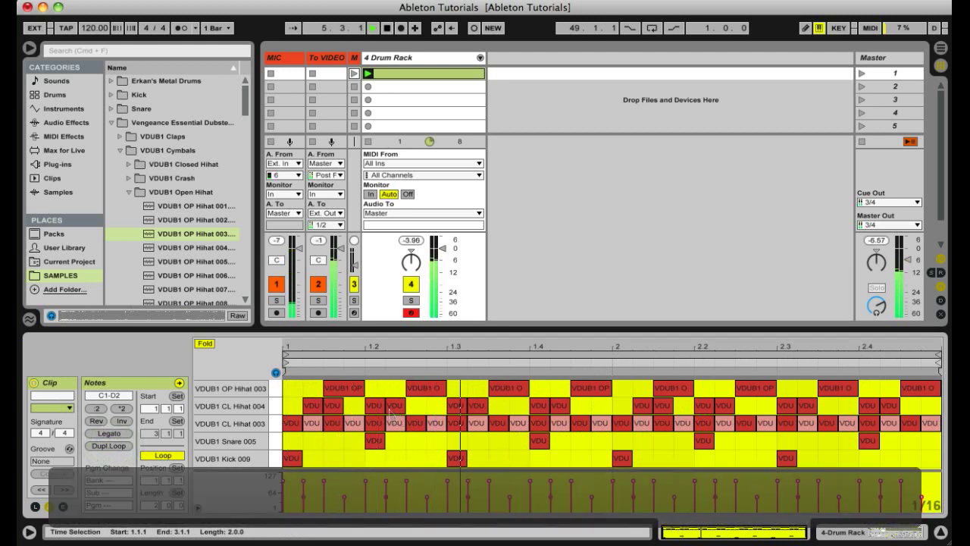
key("space")
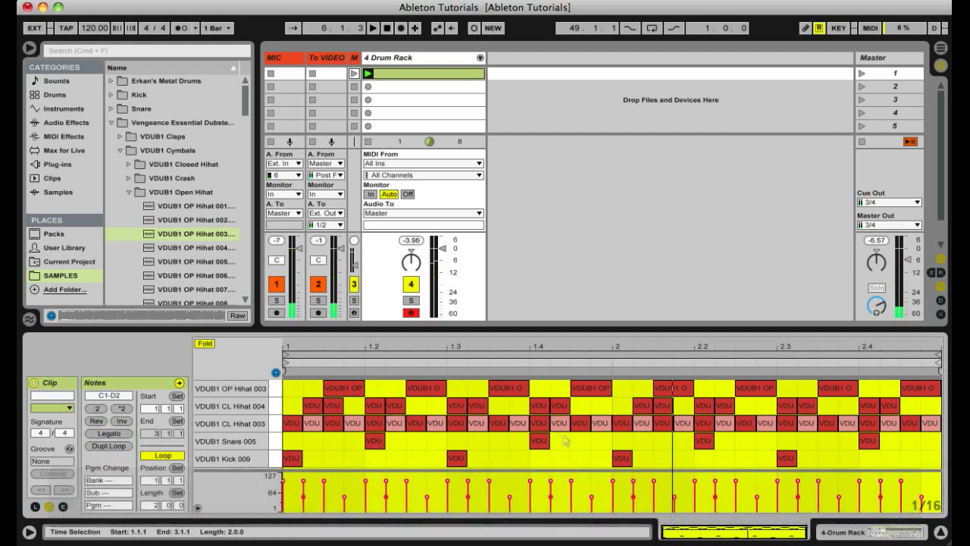
Step: Add VDUB1 Kick 009 notes at 1.4.3 and 1.4.4 and play the loop
left_click(578, 458)
double_click(577, 458)
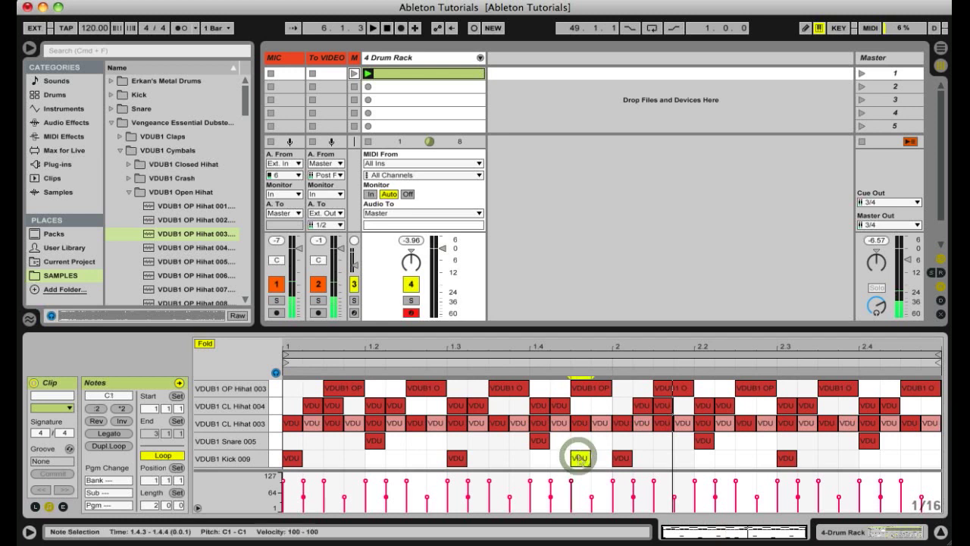
double_click(602, 458)
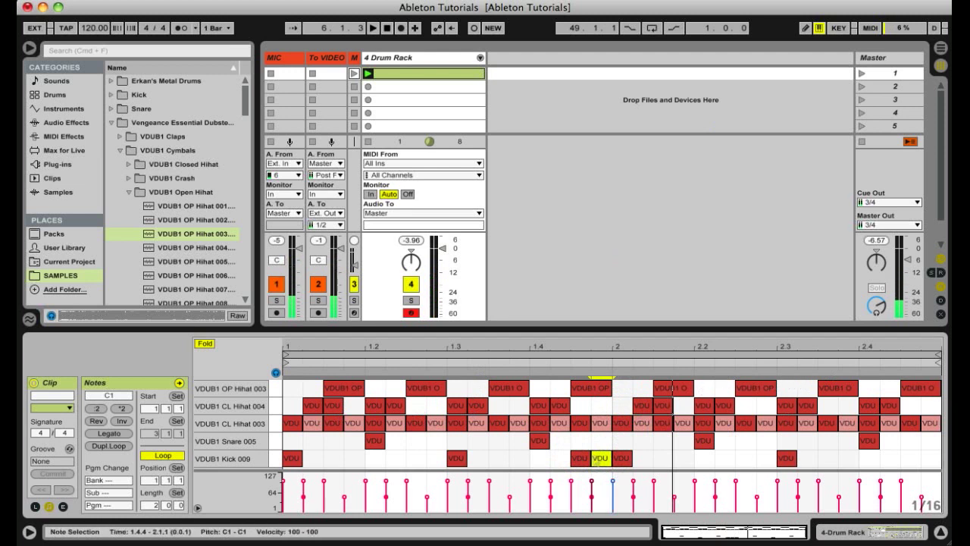
left_click(588, 457)
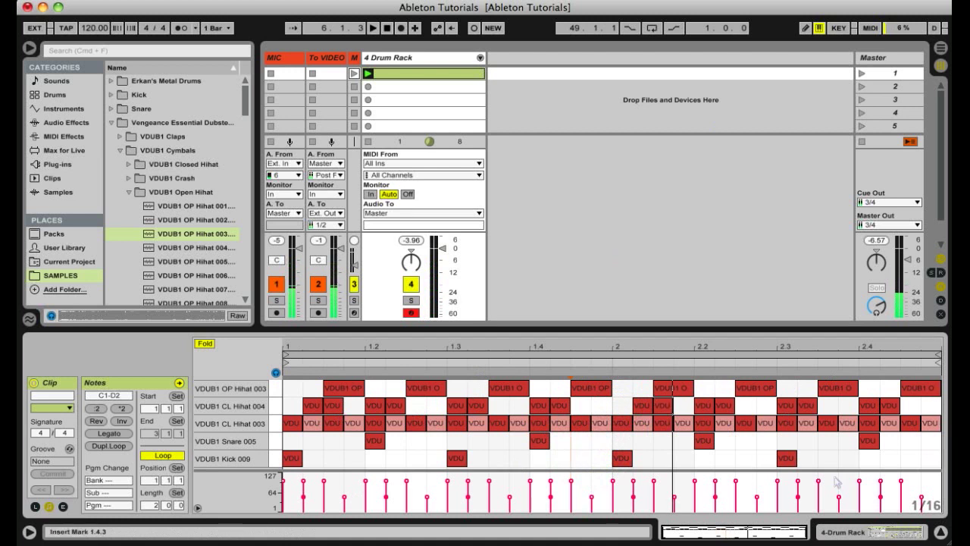
double_click(578, 458)
double_click(597, 459)
key("space")
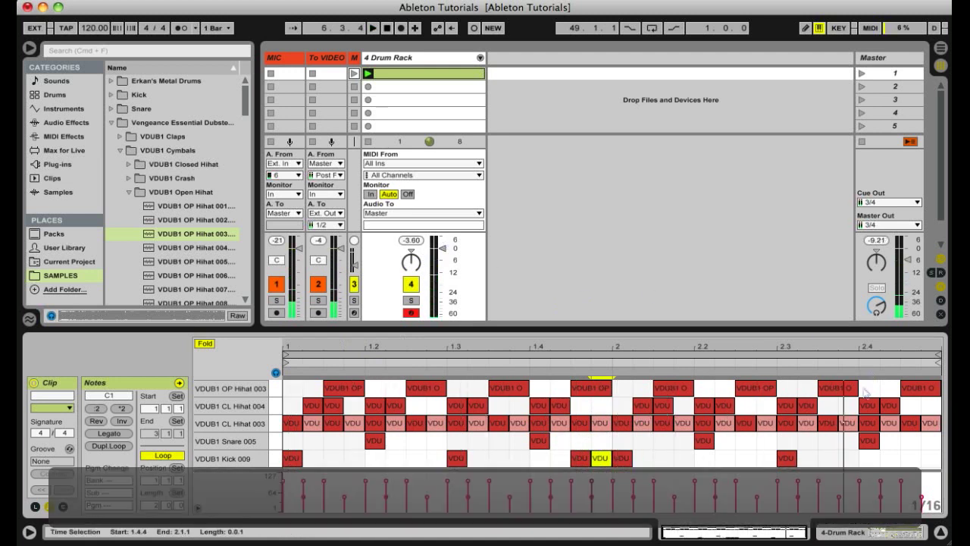
Step: Add VDUB1 Kick 009 notes at 2.3.3, 2.4.3 and 2.1.3 while auditioning the loop
double_click(828, 458)
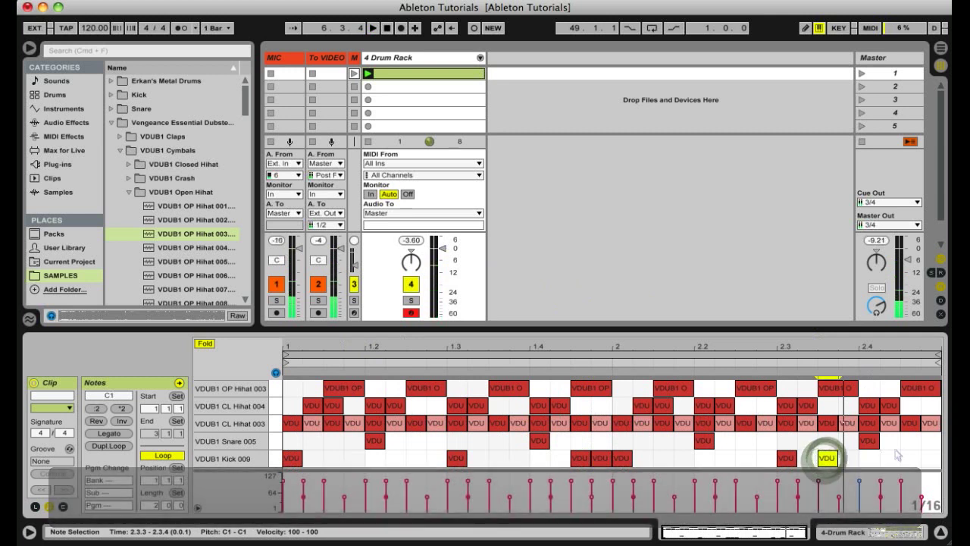
double_click(909, 458)
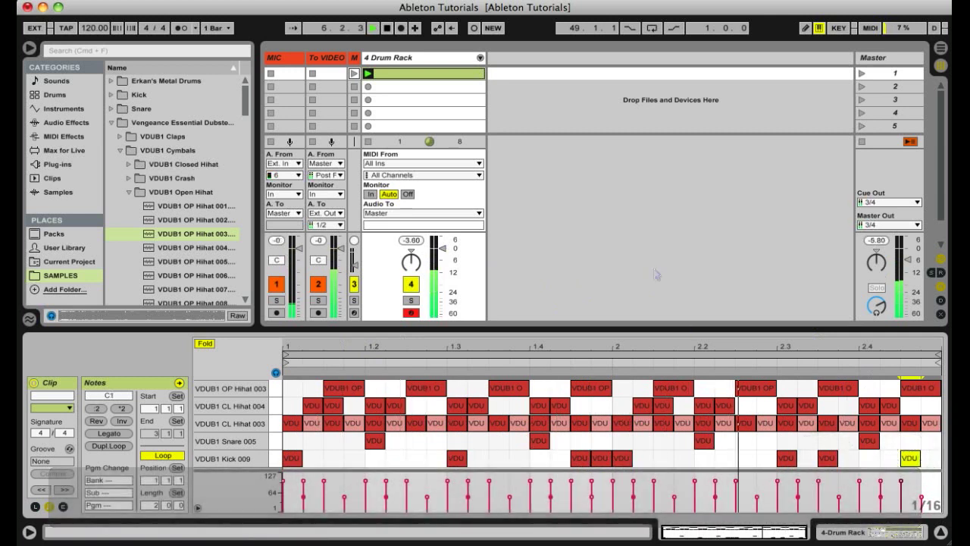
double_click(639, 459)
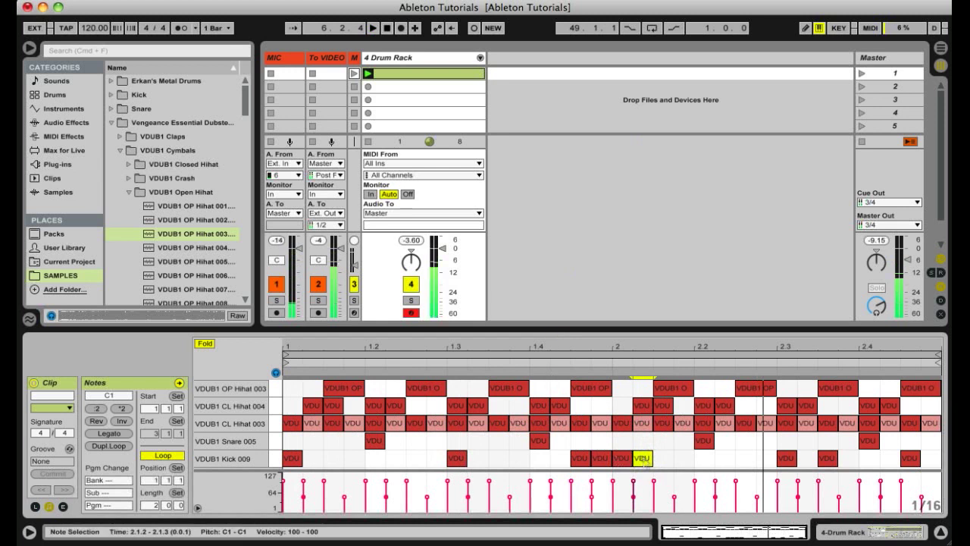
key("Right")
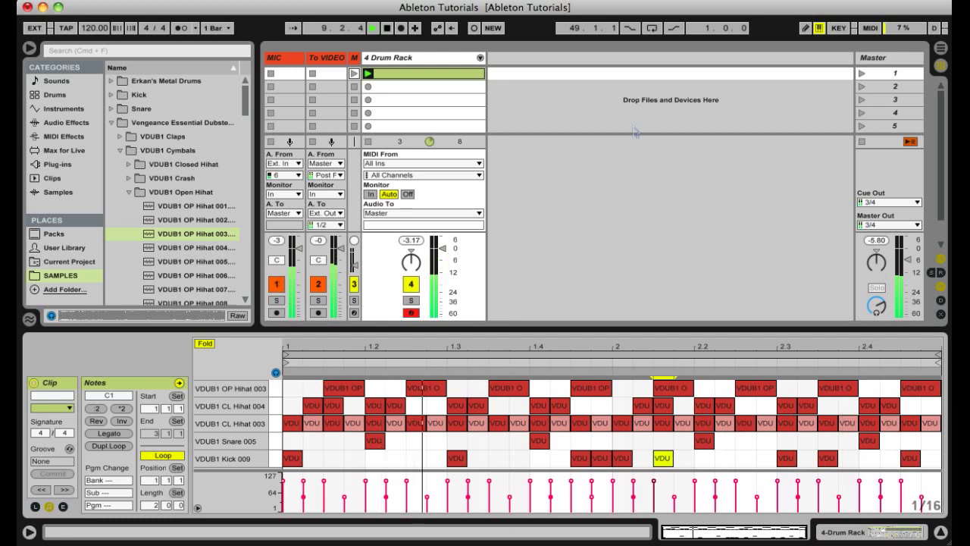
key("space")
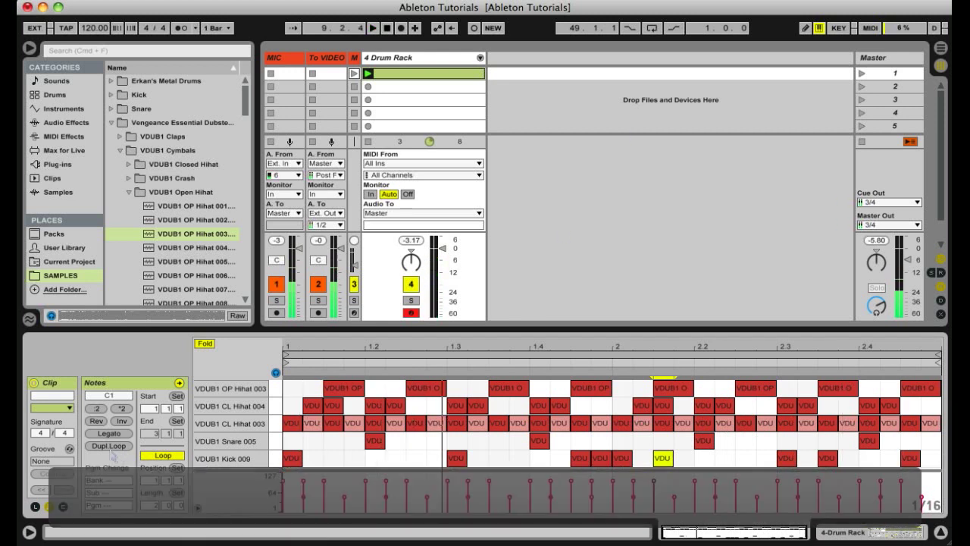
Step: Duplicate the loop with its notes to four bars, delete the kick note at 3.4.4 and play the clip
left_click(110, 447)
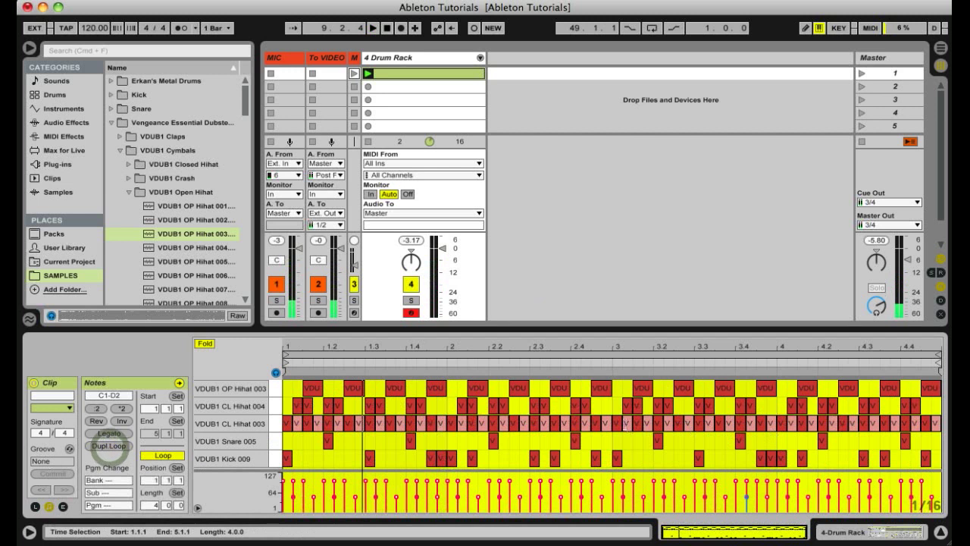
double_click(771, 459)
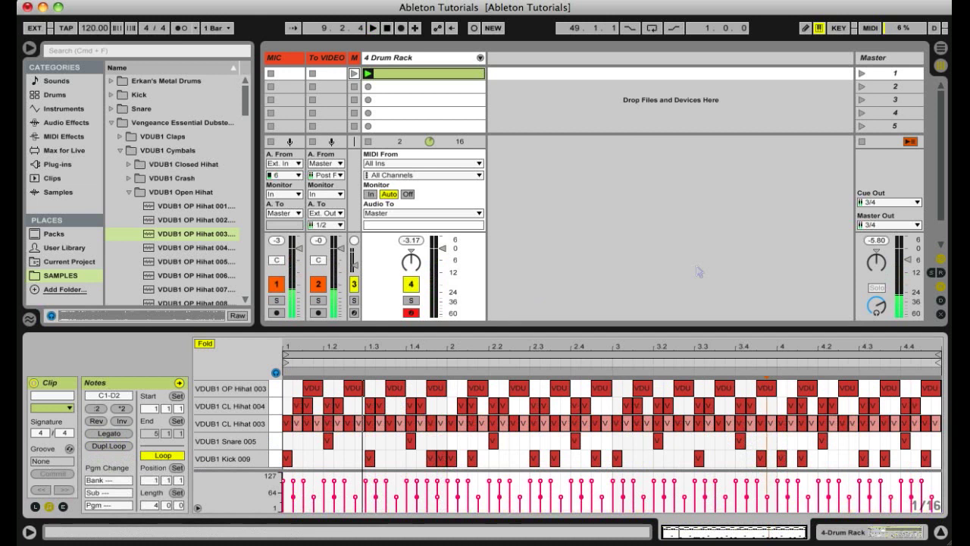
key("space")
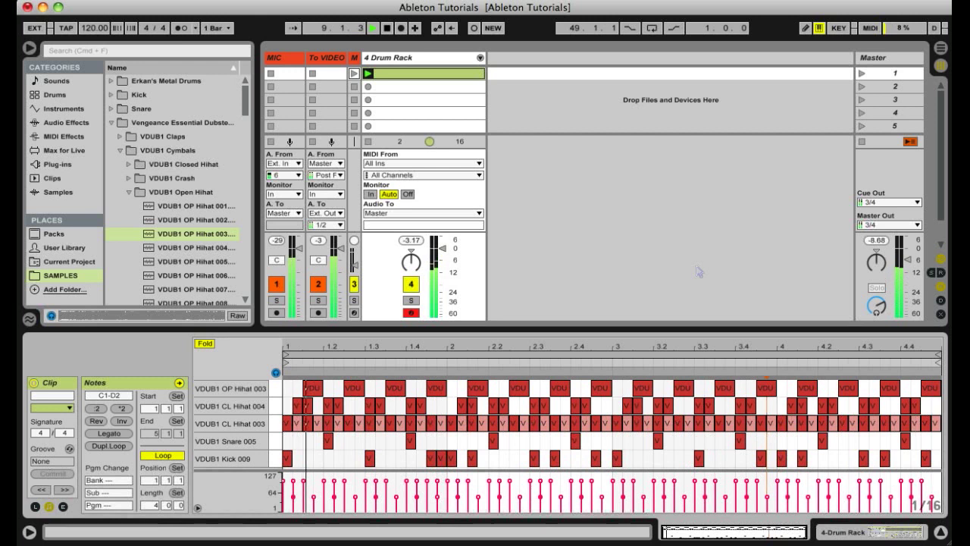
Step: Stop playback and examine the Drum Rack track's devices and clip slots in Session View alongside its empty lane in Arrangement View
key("space")
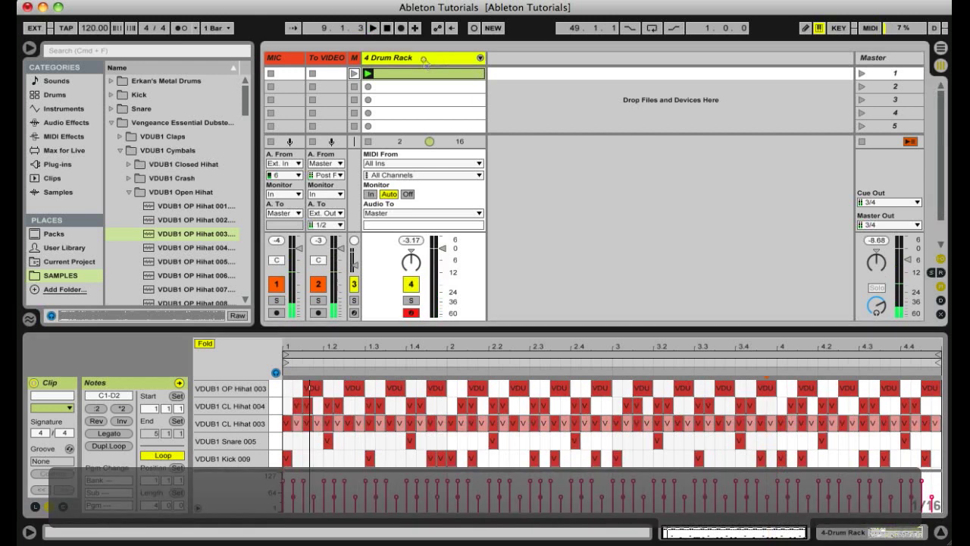
left_click(424, 59)
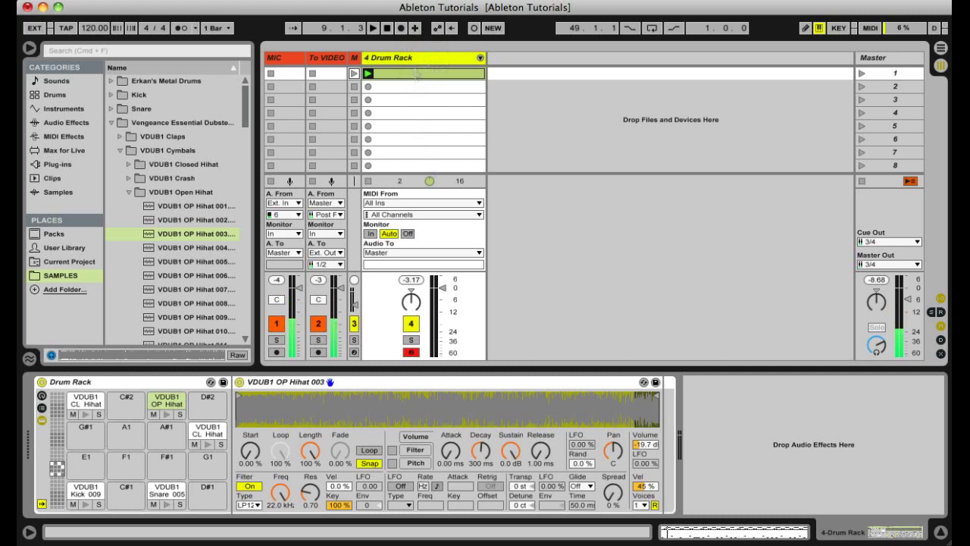
key("Tab")
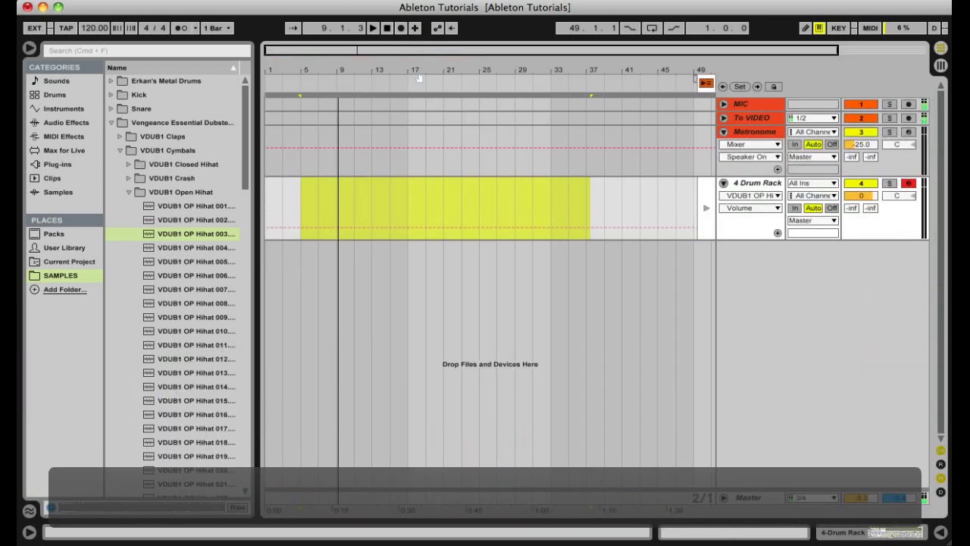
key("Tab")
key("Tab")
left_click_drag(364, 74, 361, 57)
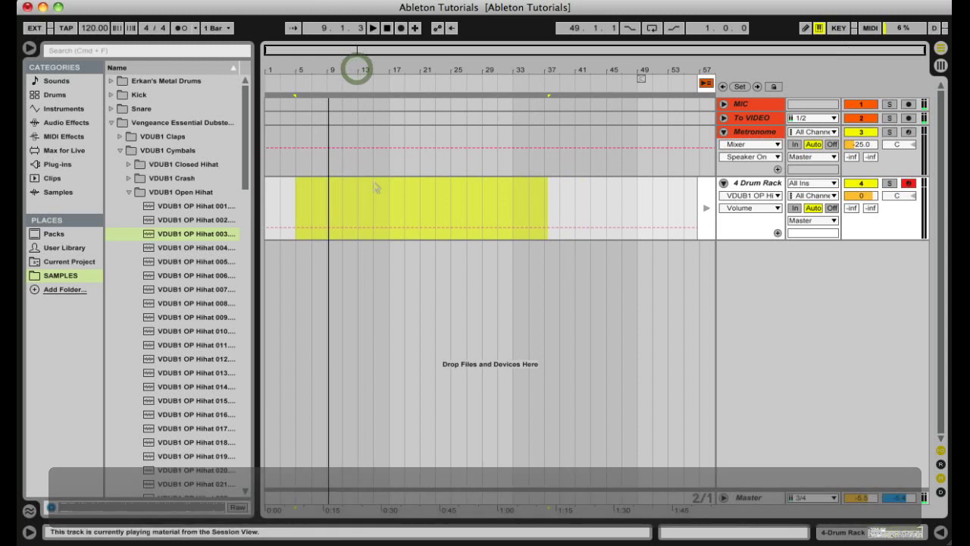
left_click(373, 184)
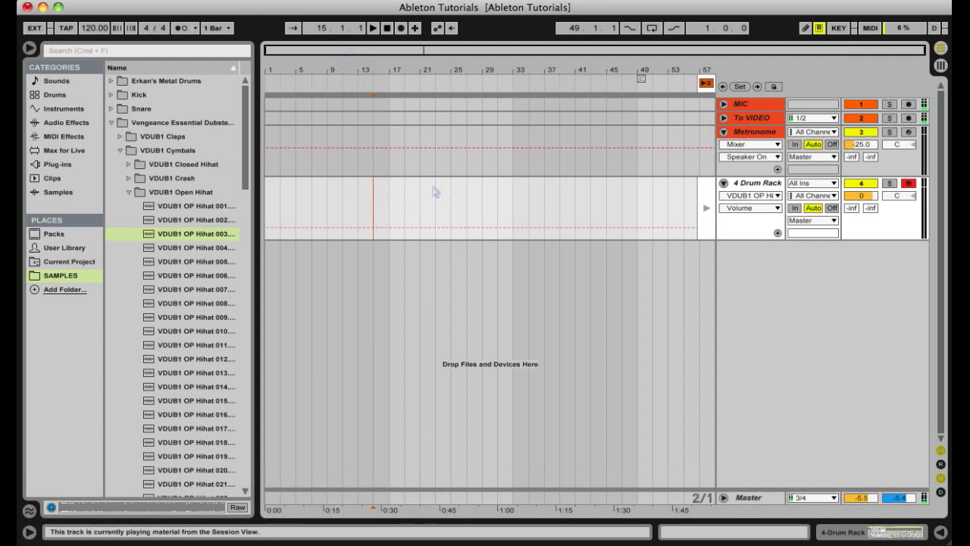
key("Tab")
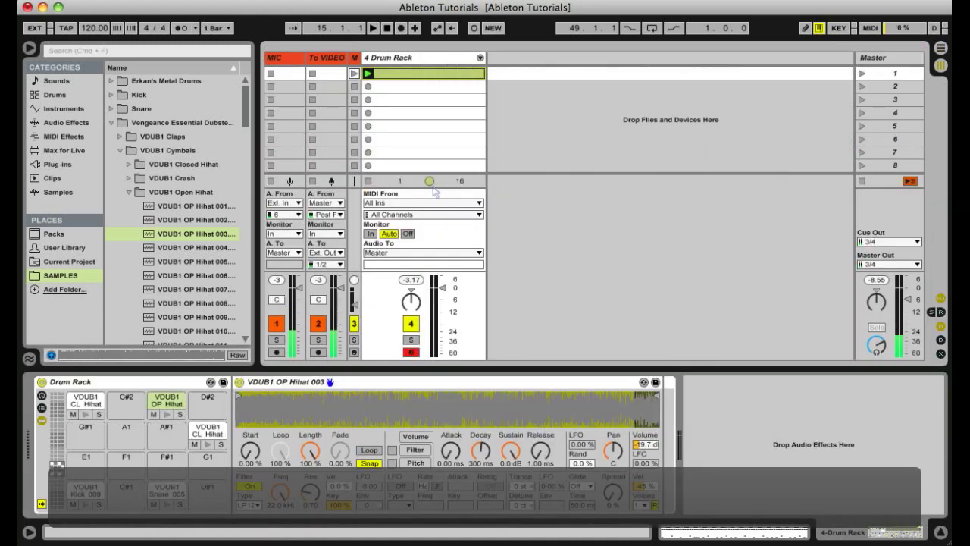
left_click(423, 87)
left_click(405, 102)
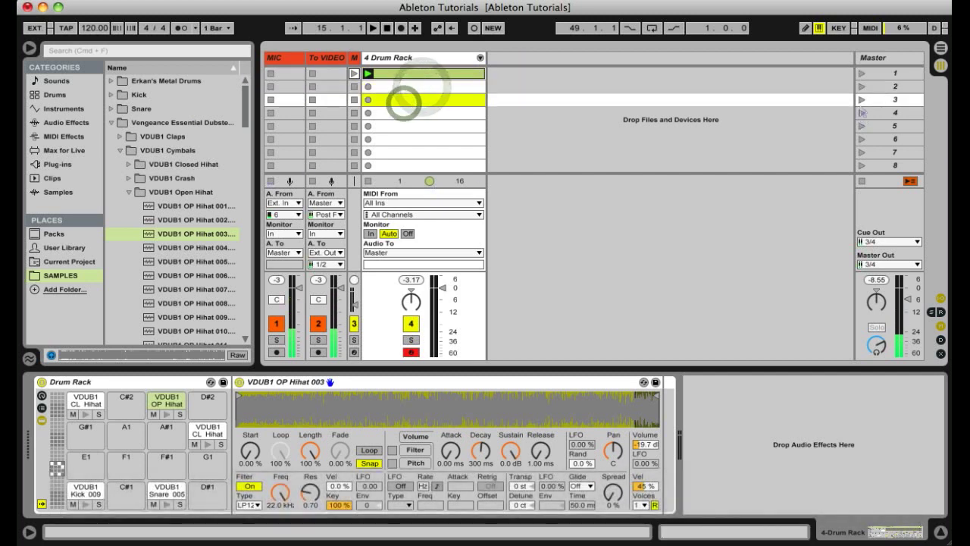
key("Tab")
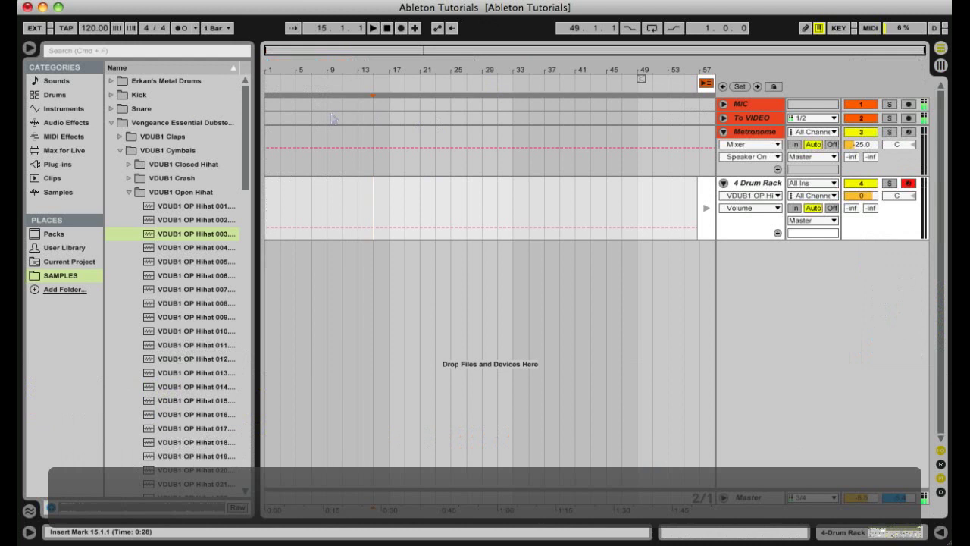
left_click_drag(426, 199, 498, 199)
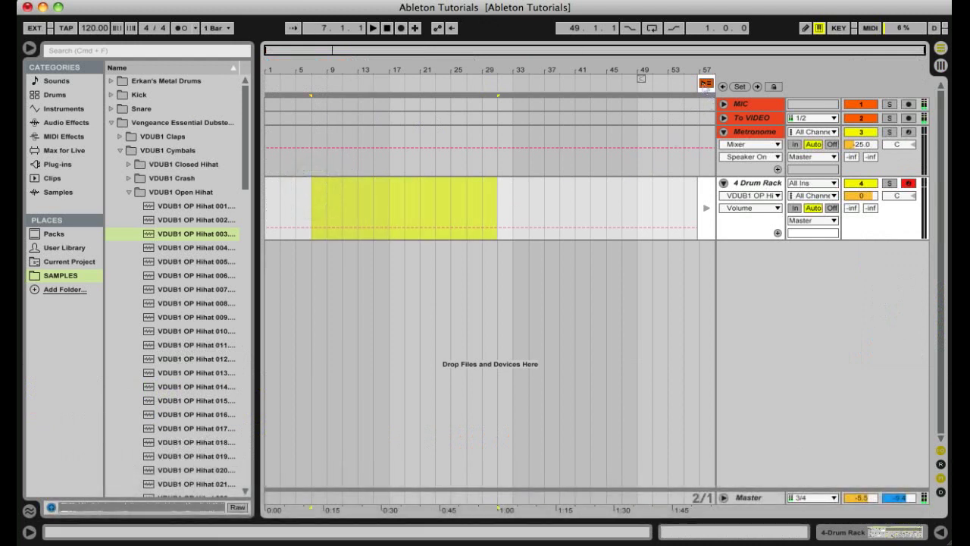
Step: Return the Drum Rack track from Session clip playback to the arrangement and go back to Session View
left_click(705, 84)
left_click(301, 194)
left_click(476, 180)
left_click(504, 186)
left_click(353, 194)
key("Tab")
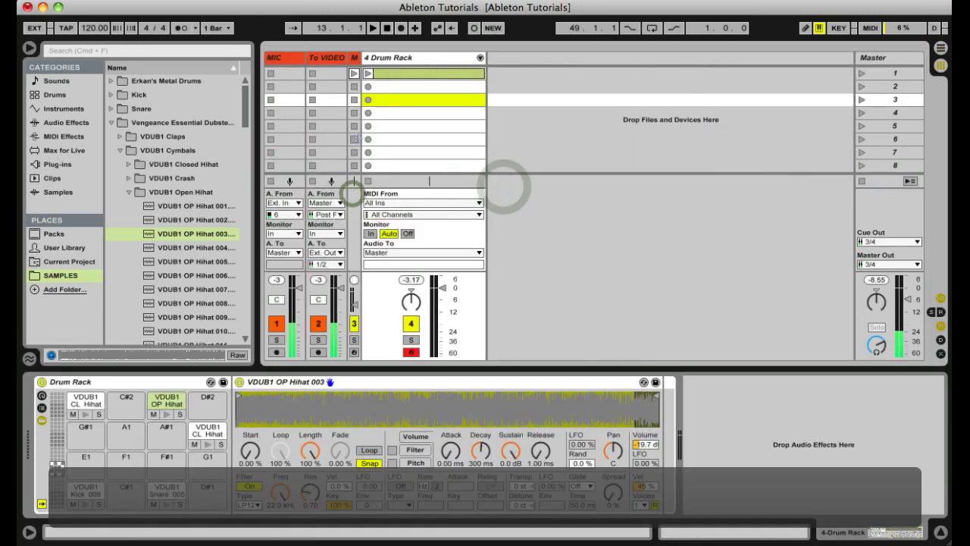
Step: Try placing the four-bar drum clip in the Drum Rack track's arrangement lane at 17.1.1 and play it
left_click(414, 88)
double_click(412, 74)
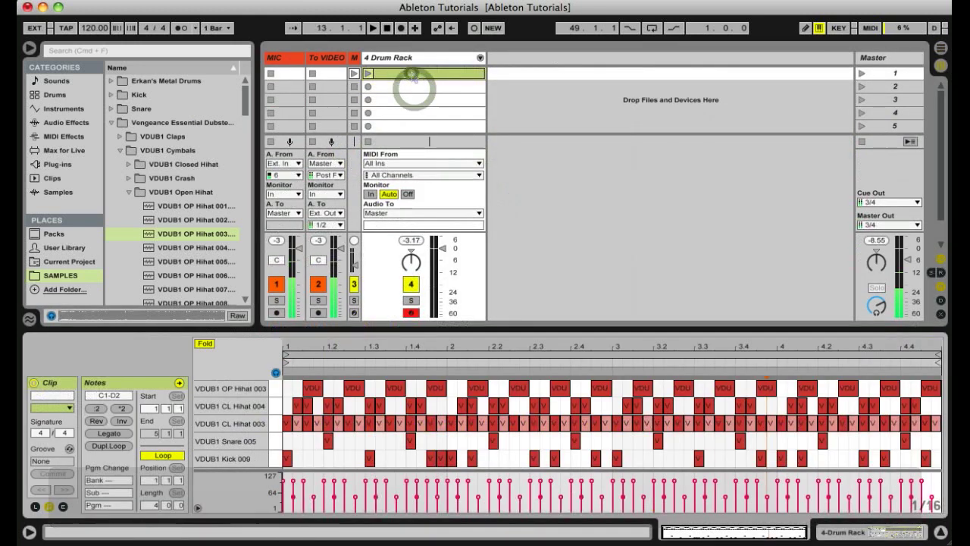
left_click(411, 74)
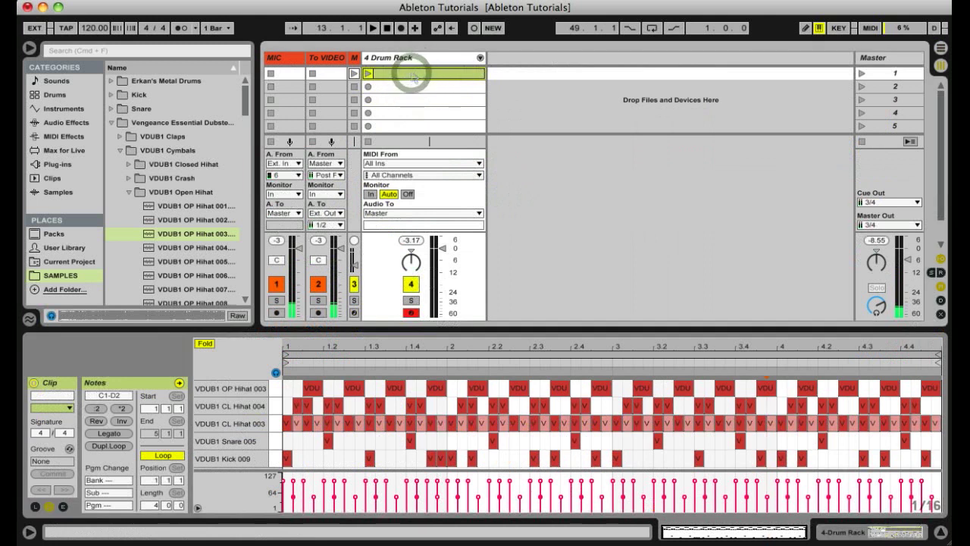
key("Tab")
left_click(390, 151)
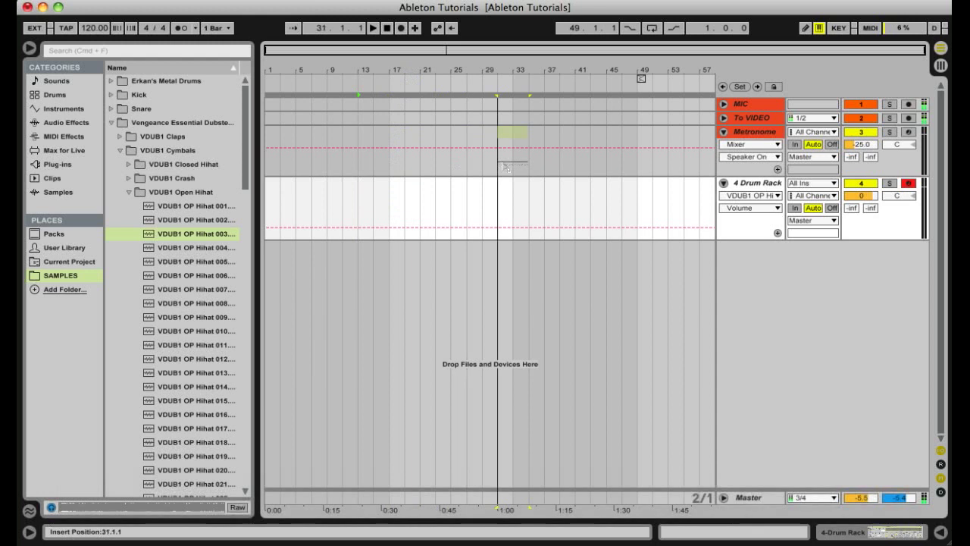
left_click_drag(251, 201, 388, 190)
key("space")
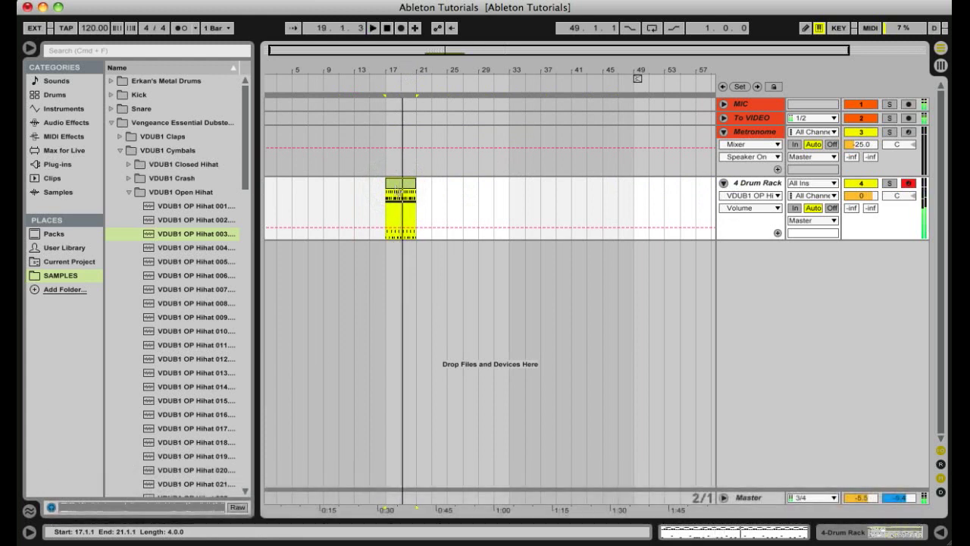
key("space")
left_click(397, 184)
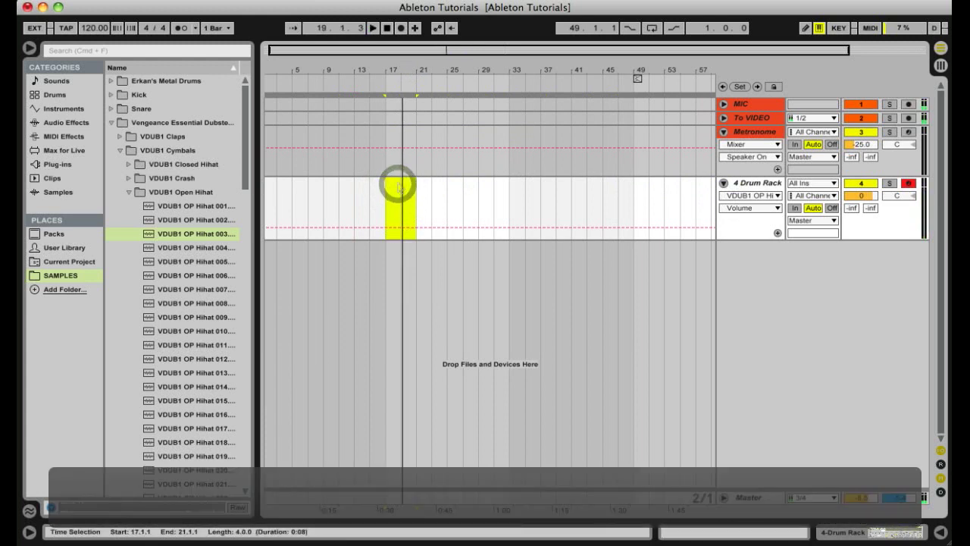
Step: Record into the arrangement from bar 1, launching the Session drum clip at bar 9 and stopping within bar 13
key("Tab")
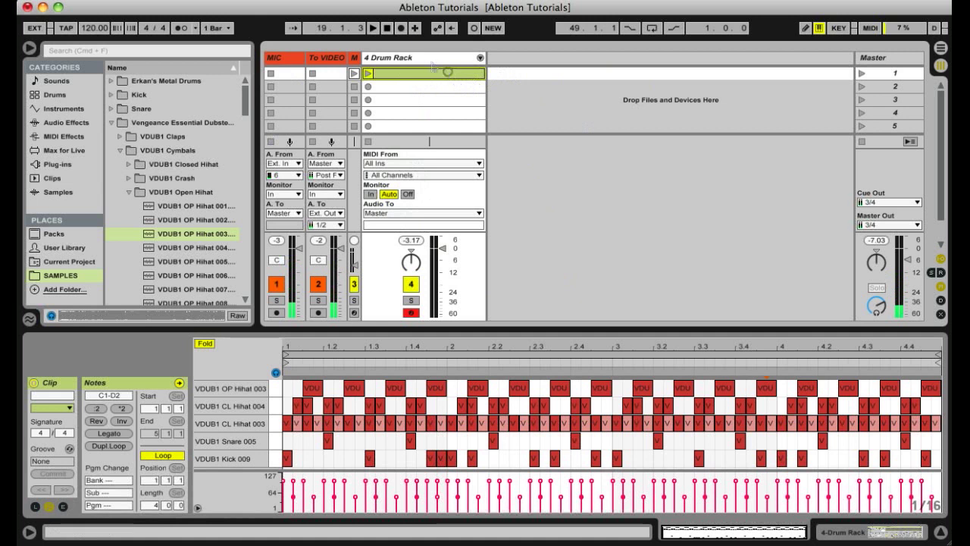
left_click(387, 28)
left_click(400, 29)
key("Tab")
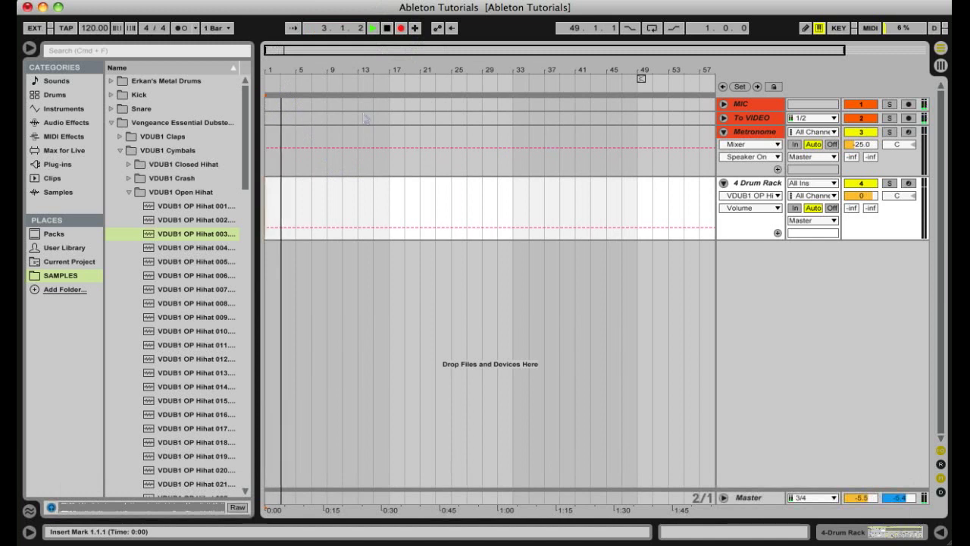
key("Tab")
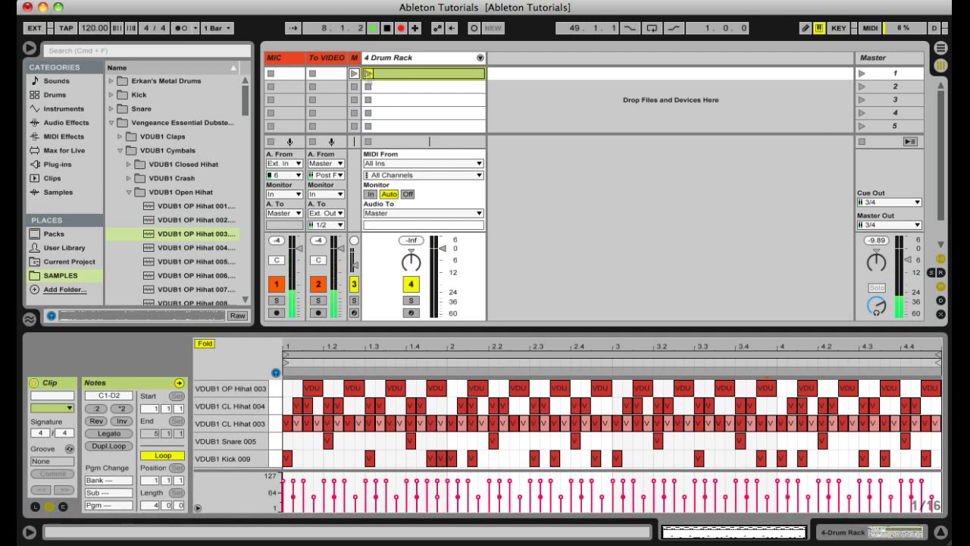
left_click(367, 74)
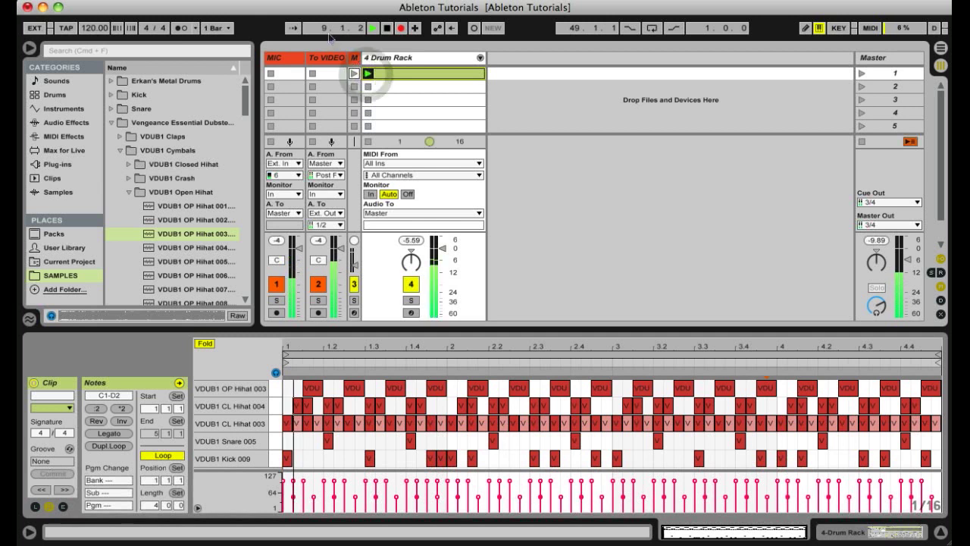
key("Tab")
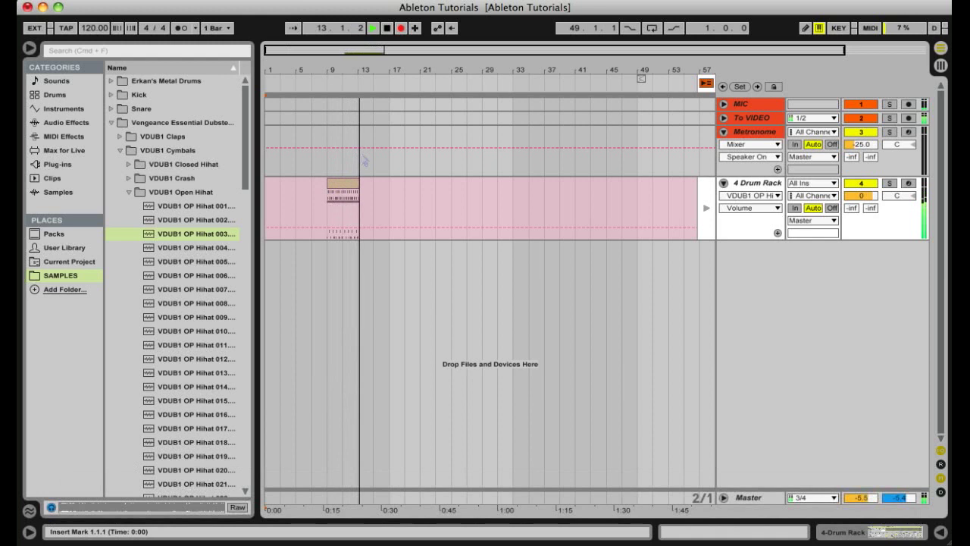
key("space")
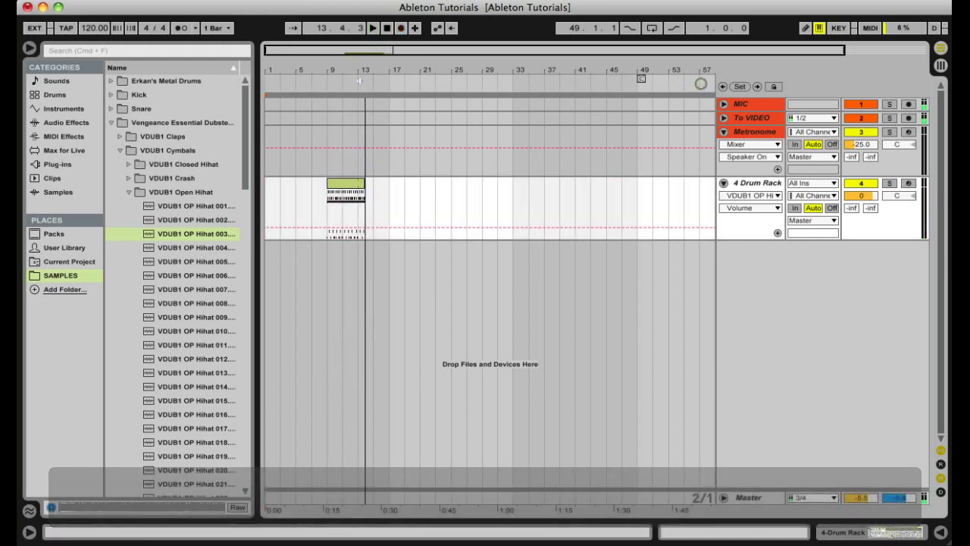
Step: Trim the recorded drum clip to end at 13.1.1 and loop the arrangement over its four bars
left_click_drag(341, 74, 427, 70)
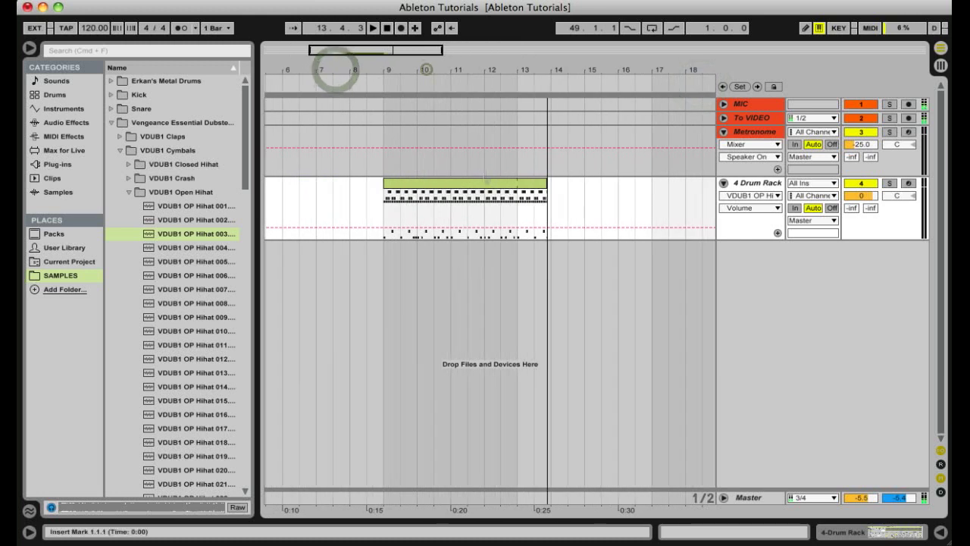
left_click_drag(516, 216, 384, 203)
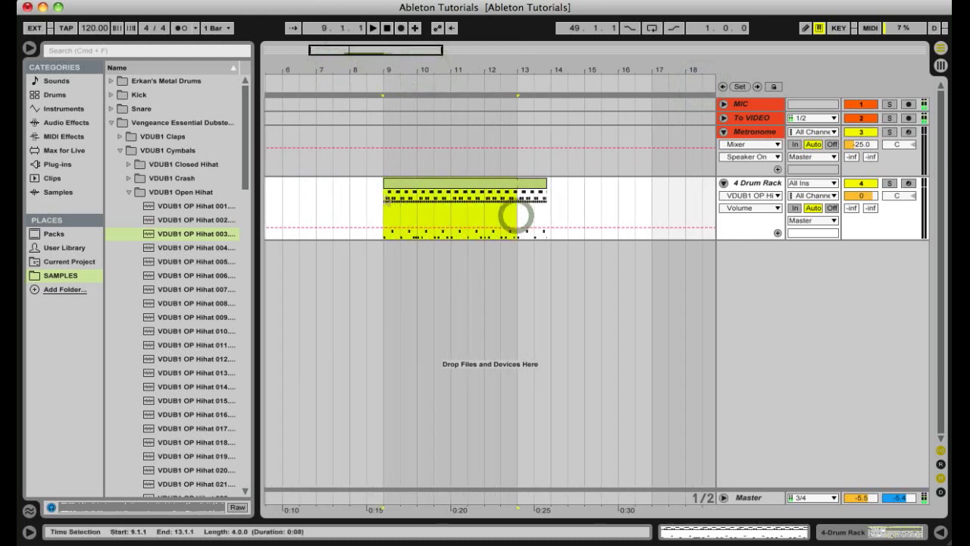
left_click_drag(545, 183, 517, 184)
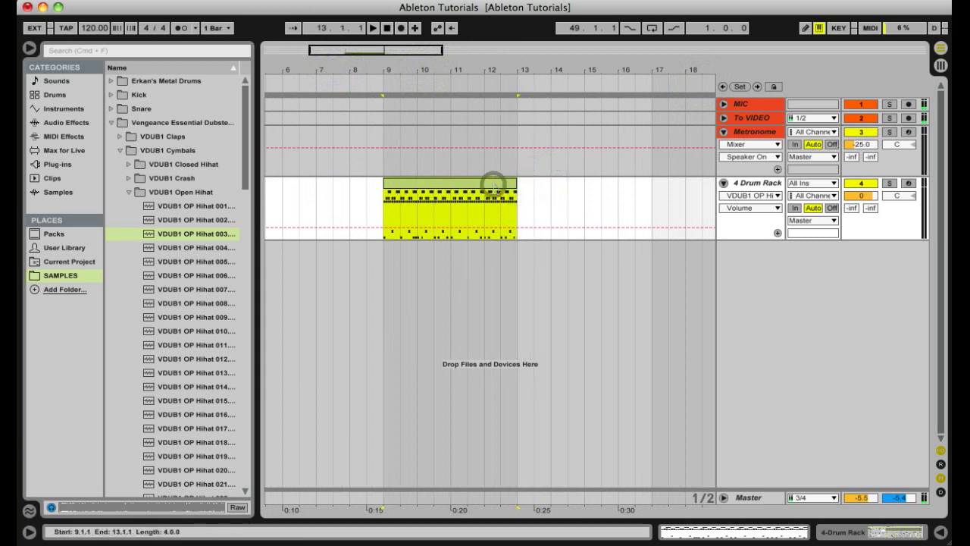
key("super+l")
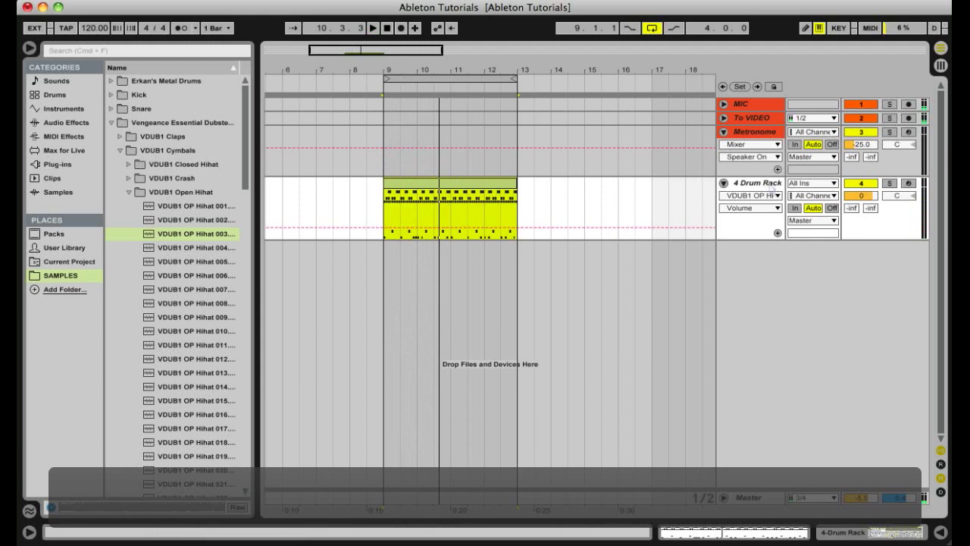
Step: Add a MIDI track below the Drum Rack track and insert an empty MIDI clip from 9.1.1 to 13.1.1
left_click(756, 184)
key("super+shift+t")
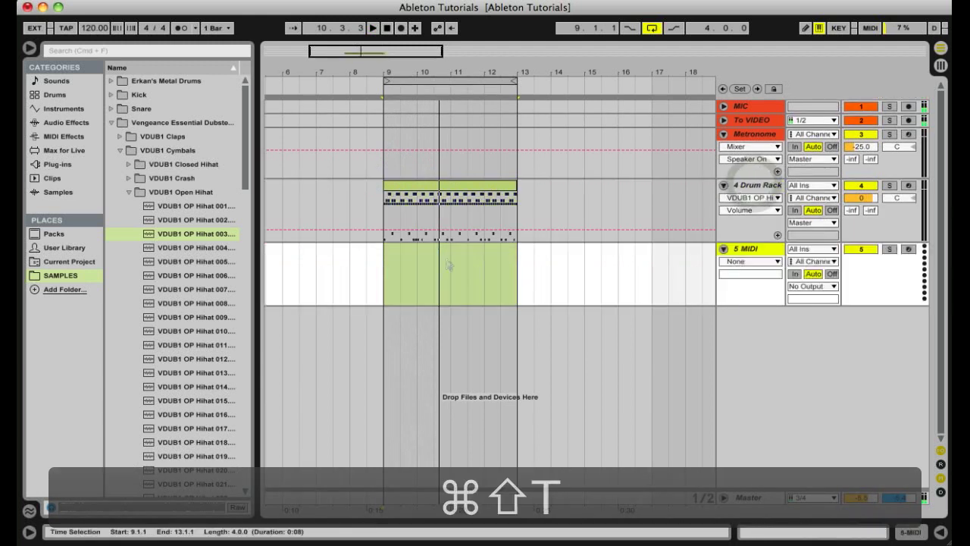
left_click(383, 266)
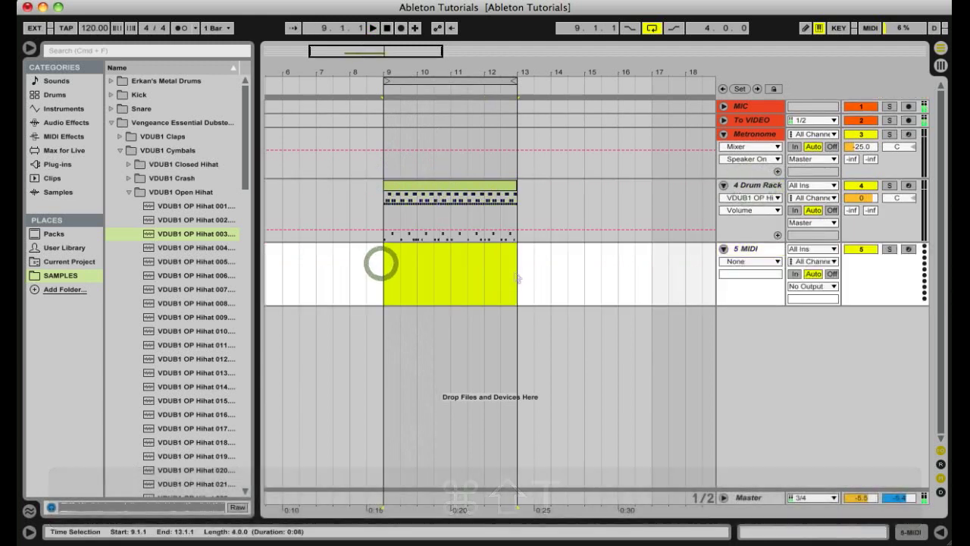
key("super+shift+m")
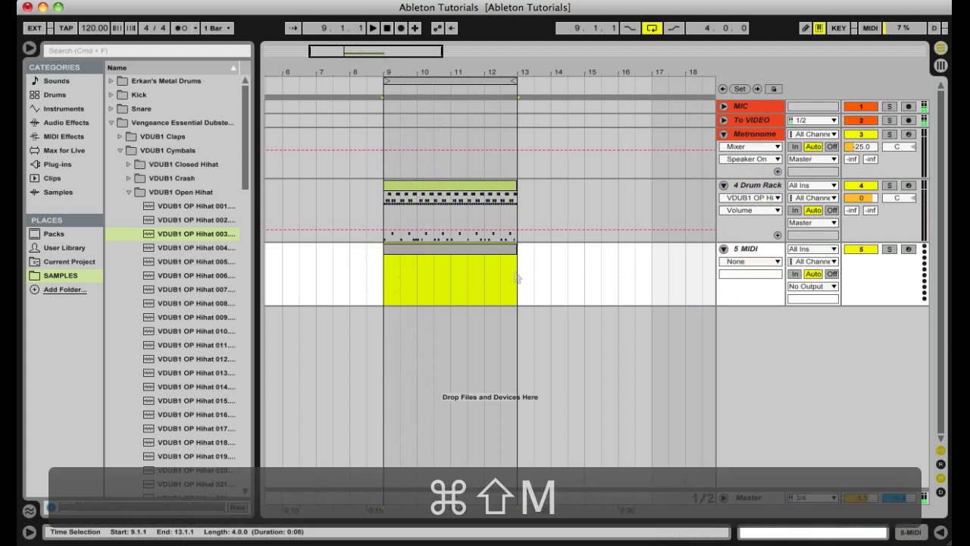
Step: Open the new MIDI clip and enter three E3 and two F3 sixteenth notes starting at about 1.1.3
double_click(441, 251)
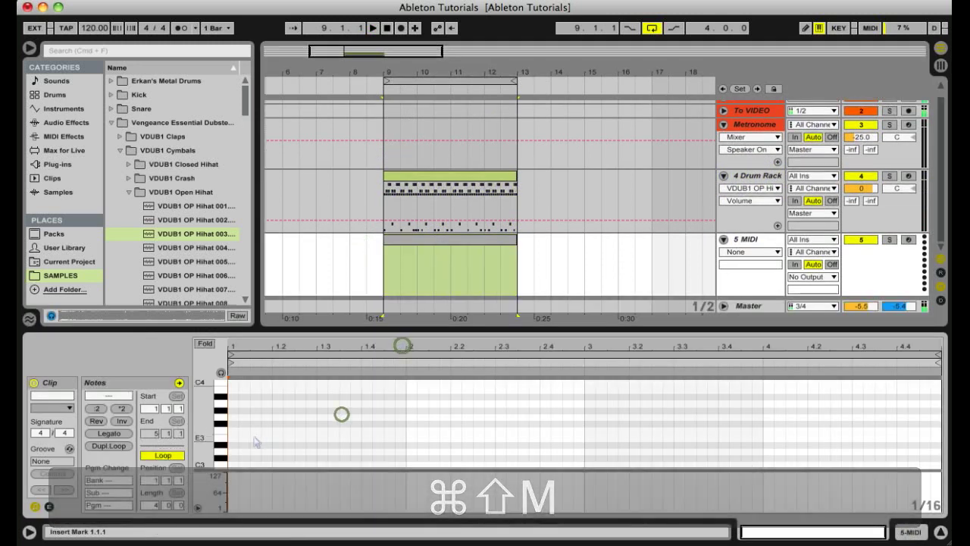
double_click(251, 436)
key("super+d")
key("super+Right")
key("super+Right")
key("super+Right")
key("super+d")
key("super+d")
key("super+Up")
key("super+d")
Step: Widen the note grid to 1/1 and add two F#3 sixteenth notes at the end of the run
key("super+2")
key("super+2")
key("super+2")
key("super+2")
key("super+d")
key("super+Up")
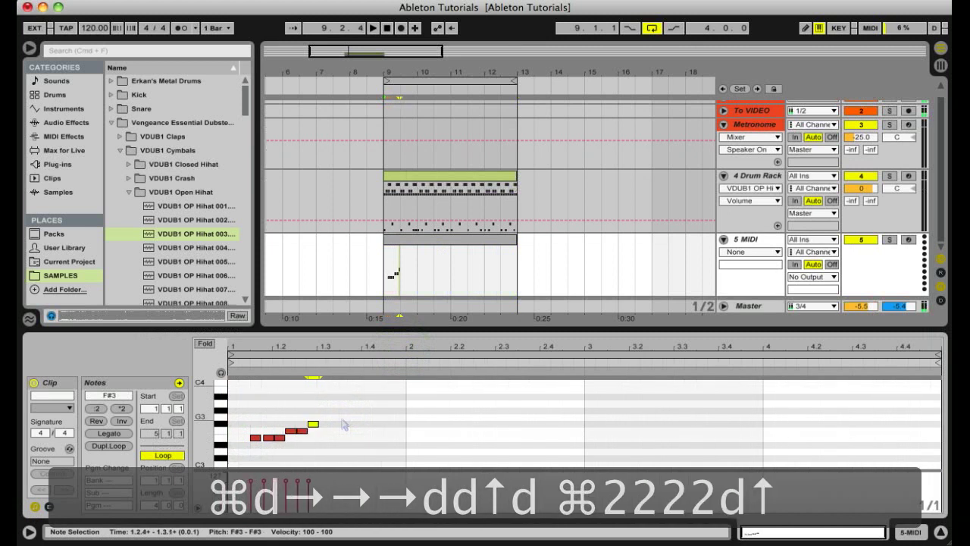
key("super+d")
Step: Add a one-bar G3 note in bar 1, duplicate it into bar 2 and transpose the copy up to B3
double_click(342, 422)
key("super+d")
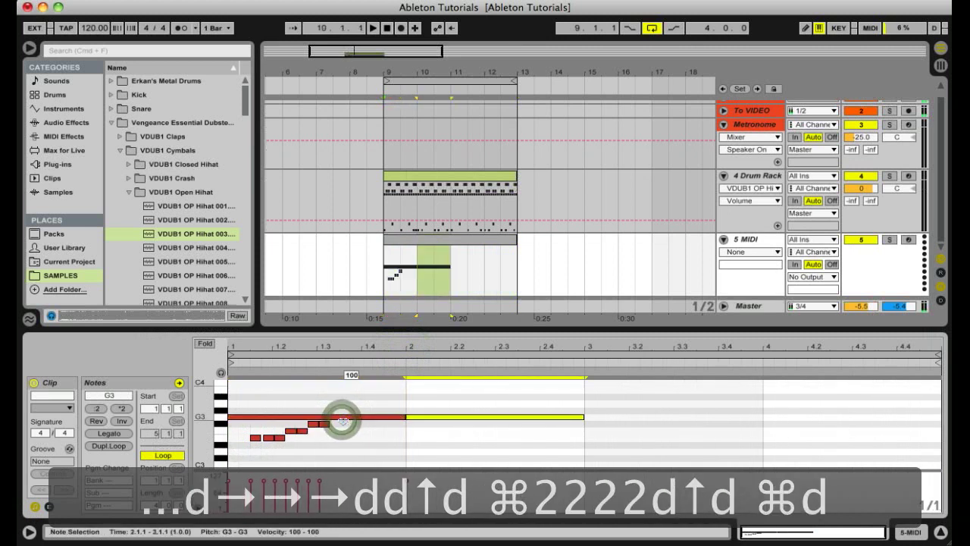
key("super+Up")
key("super+Up")
key("super+Up")
key("super+Up")
Step: Duplicate the B3 note into bar 3 and transpose the copy down eight semitones to D#3
key("super+d")
key("super+Down")
key("super+Down")
key("super+Down")
key("super+Down")
key("super+Down")
key("super+Down")
key("super+Down")
key("super+Down")
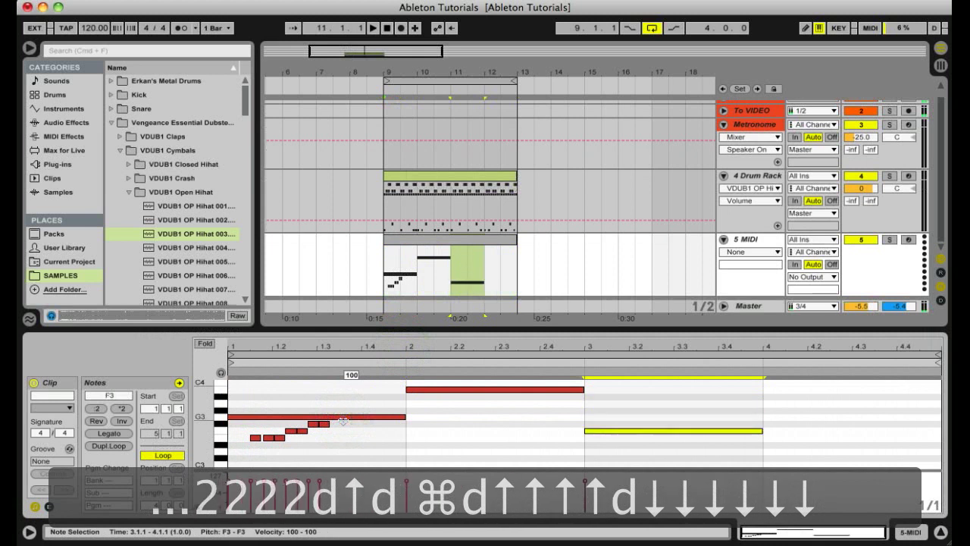
Step: Duplicate the D#3 note into bar 4, raise the copy to F#3 and duplicate it once more into bar 5
key("super+d")
key("super+Up")
key("super+Up")
key("super+Up")
key("super+d")
scroll(258, 427, "down", 10)
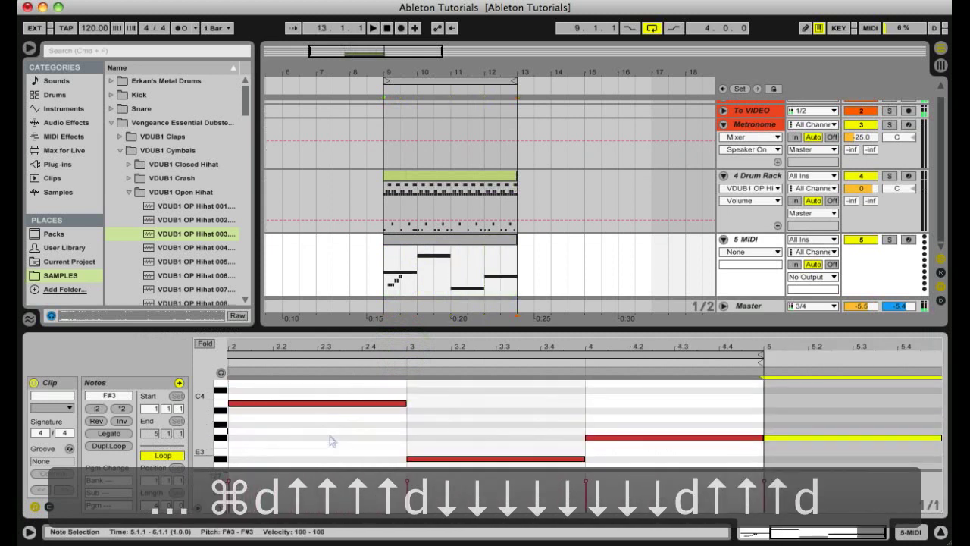
scroll(331, 442, "up", 10)
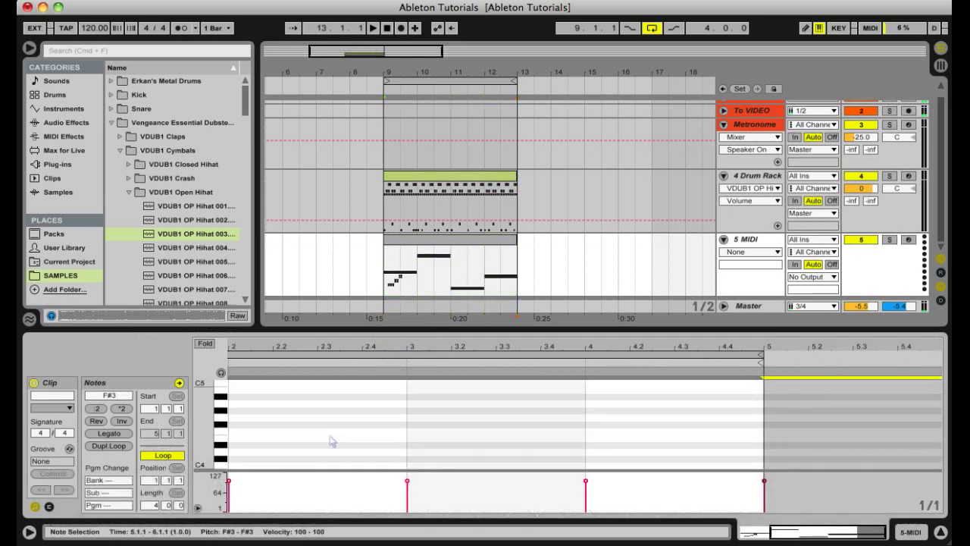
scroll(332, 442, "left", 5)
scroll(332, 442, "down", 2)
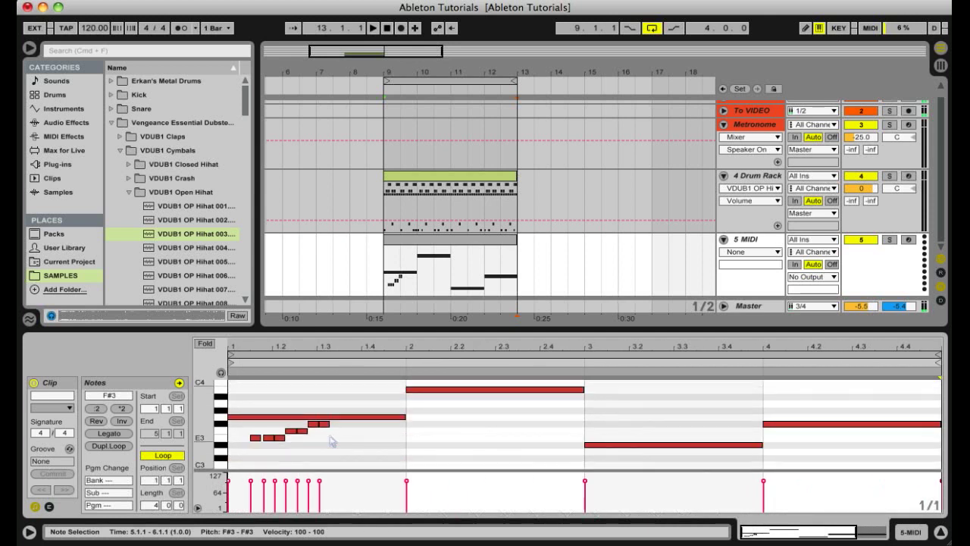
Step: Delete the run of sixteenth notes in bar 1, keeping the four one-bar notes, and play the loop
left_click_drag(365, 449, 234, 428)
key("Delete")
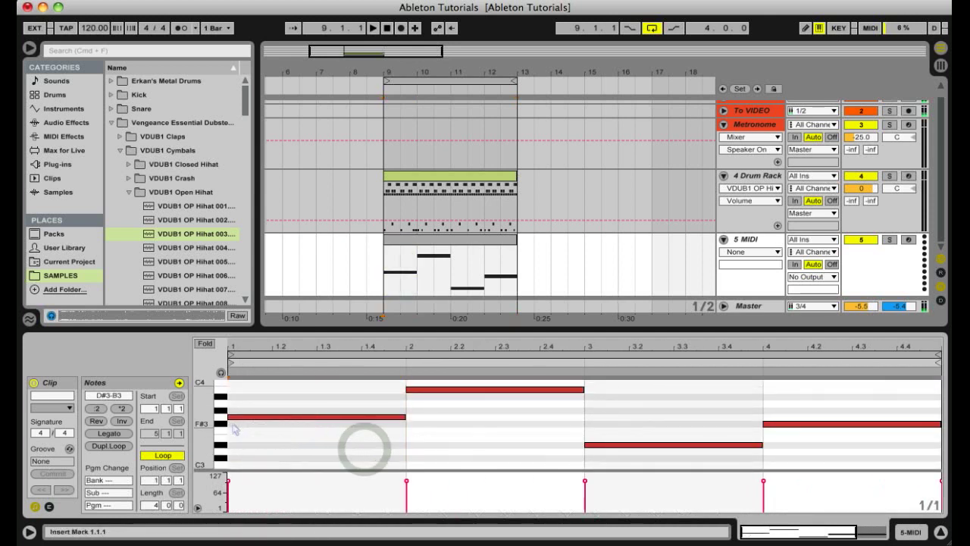
key("space")
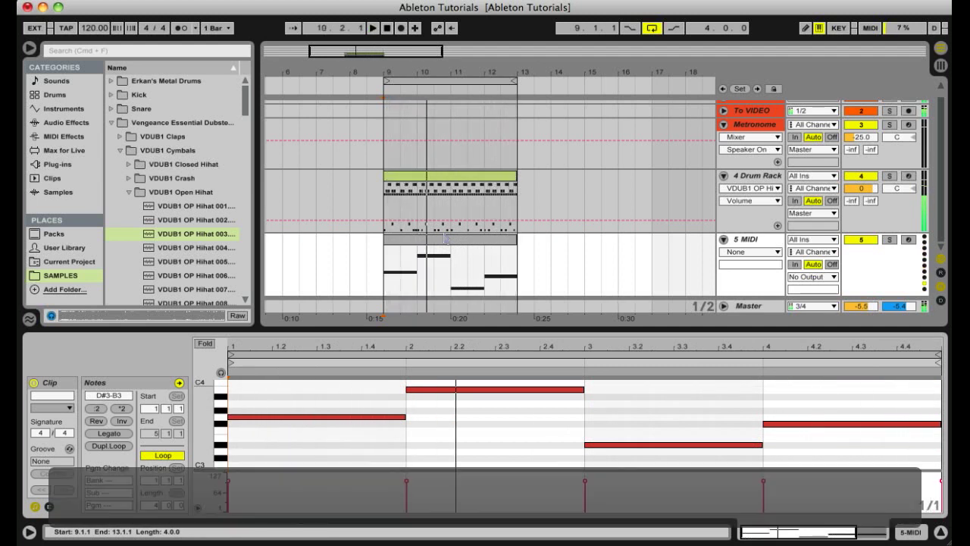
Step: Delete the clips in bars 9 to 13 from the 5 MIDI and 4 Drum Rack tracks in the arrangement
left_click(449, 240)
key("Delete")
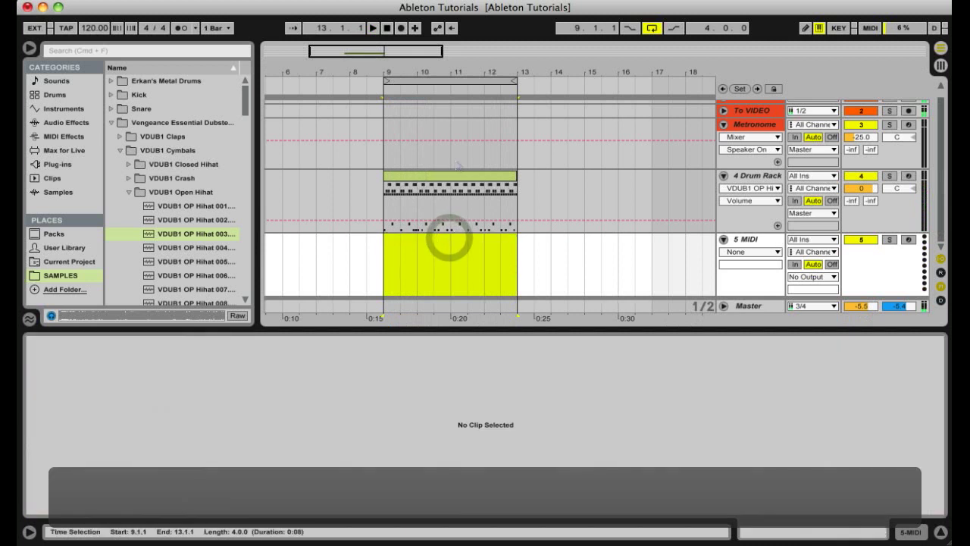
left_click(453, 175)
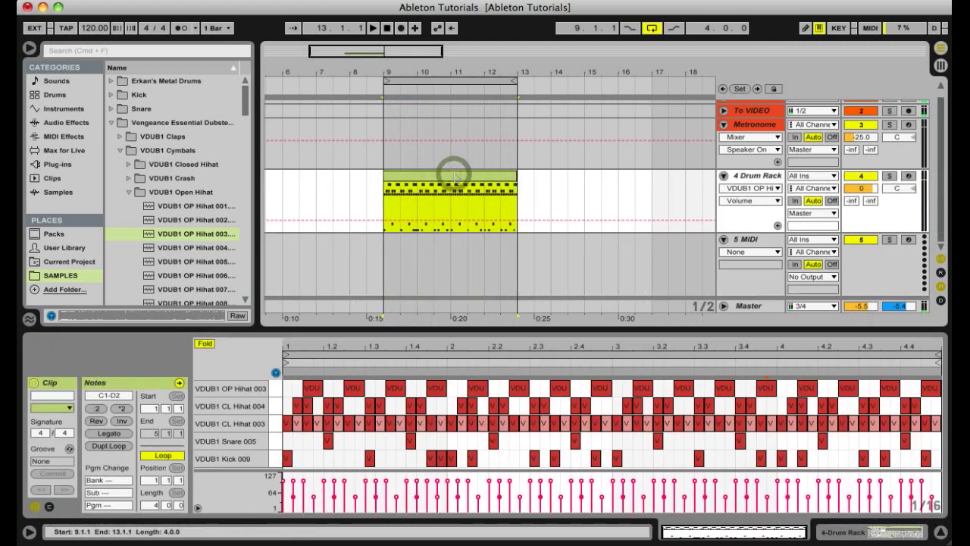
key("Delete")
Step: Delete the 5 MIDI track from the Session View and return to the Arrangement View
key("Tab")
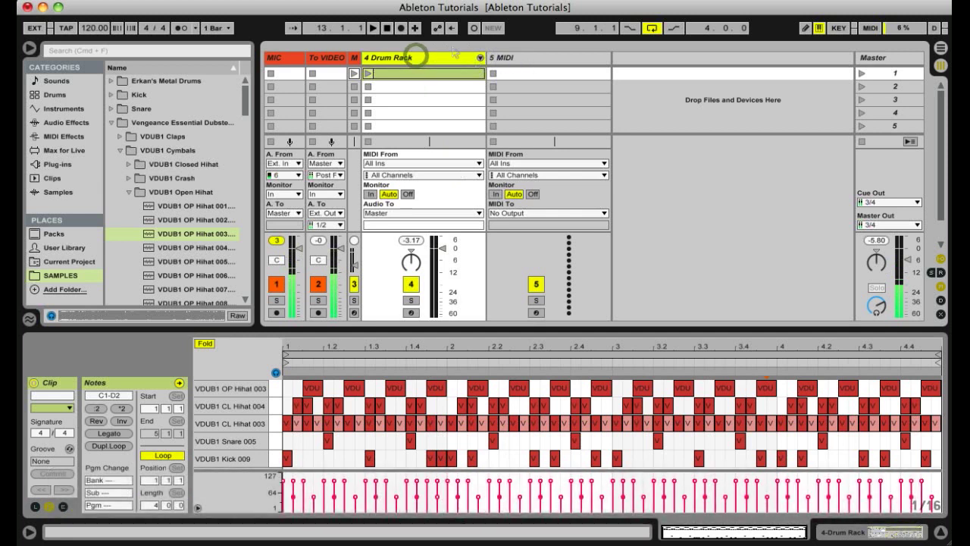
left_click(542, 60)
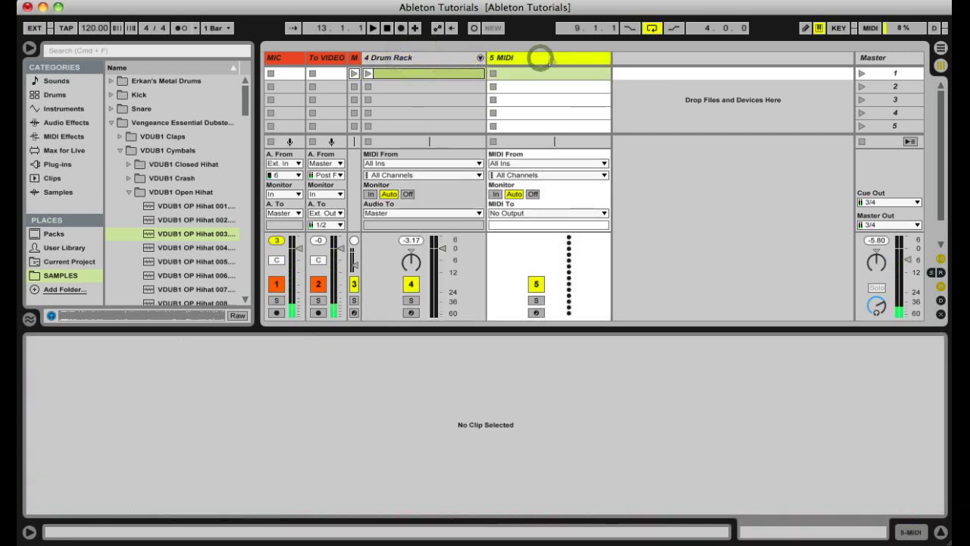
key("Delete")
key("Tab")
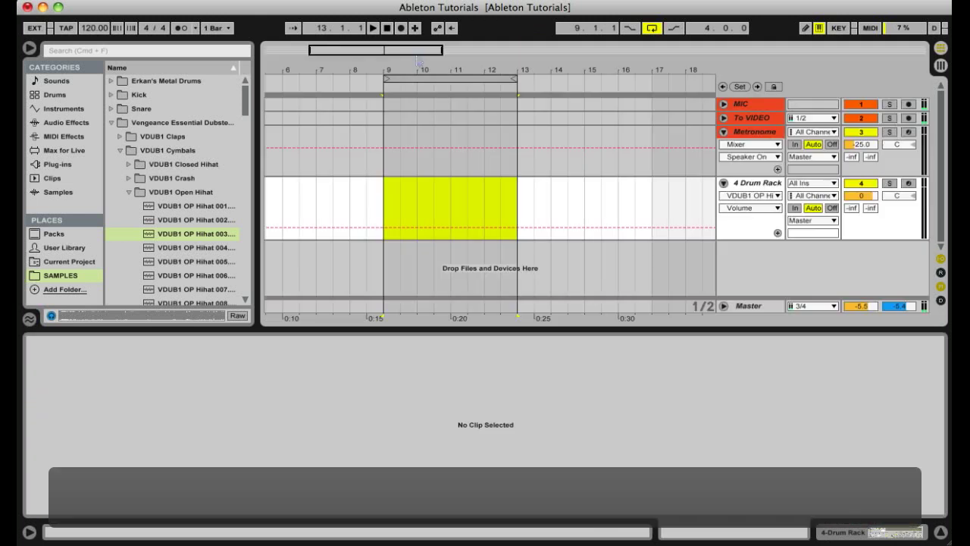
Step: Return to the Session View and delete the 4 Drum Rack track
key("Tab")
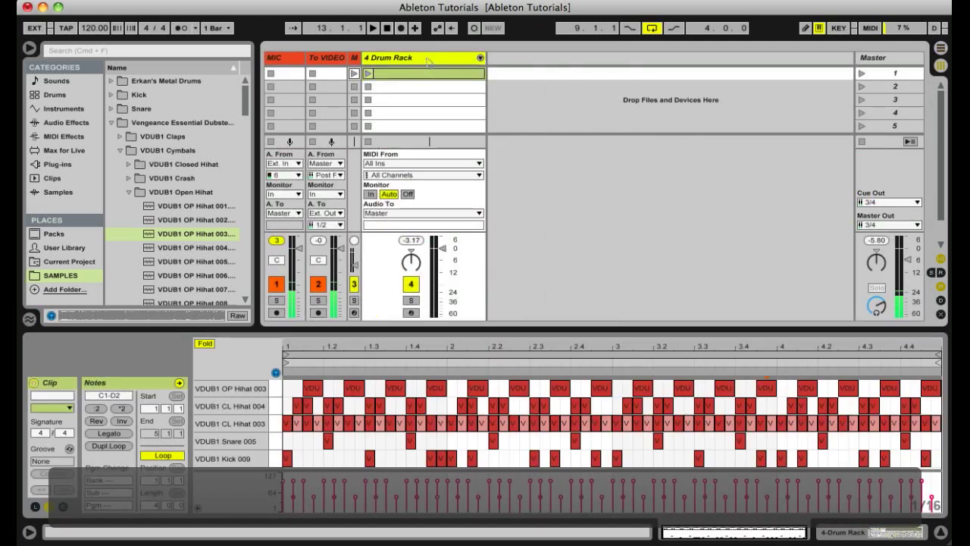
key("Tab")
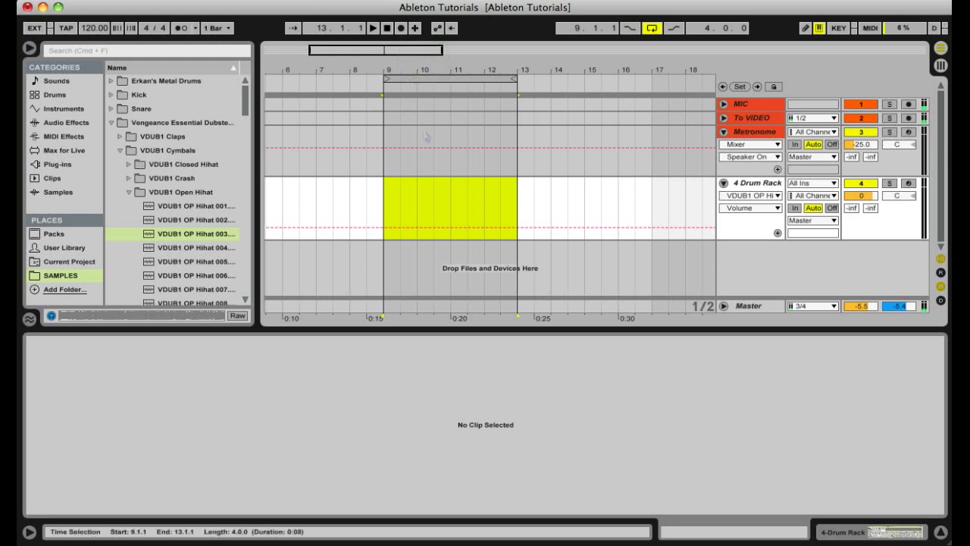
key("Tab")
left_click(415, 59)
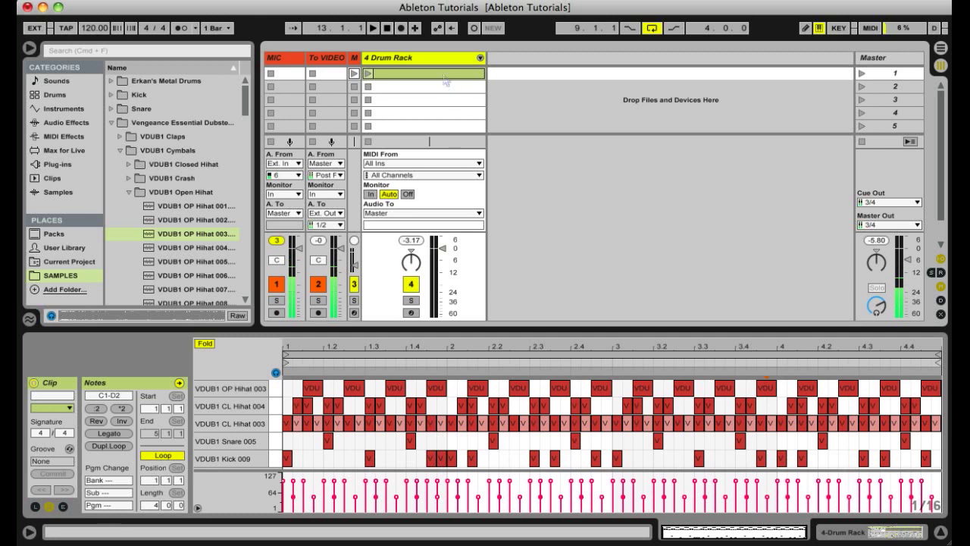
left_click(605, 251)
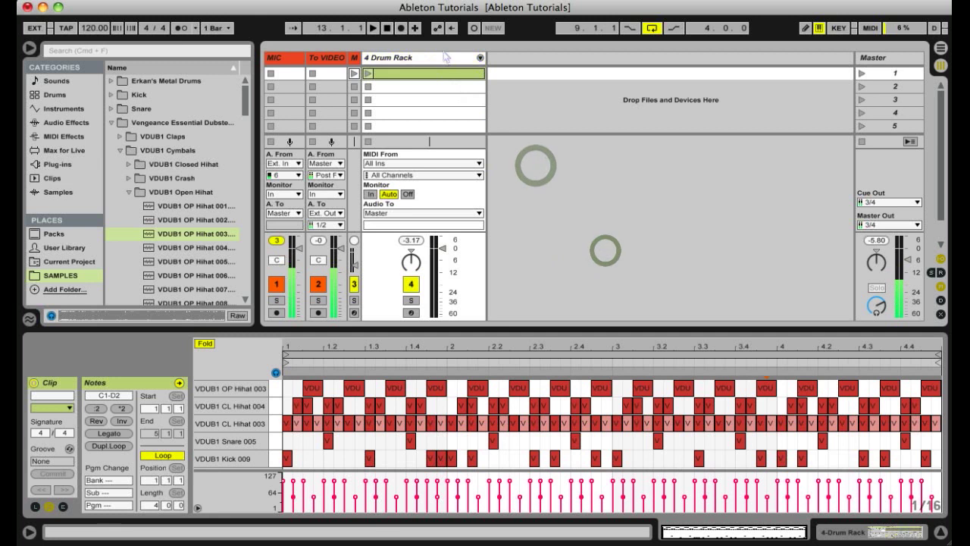
left_click(409, 57)
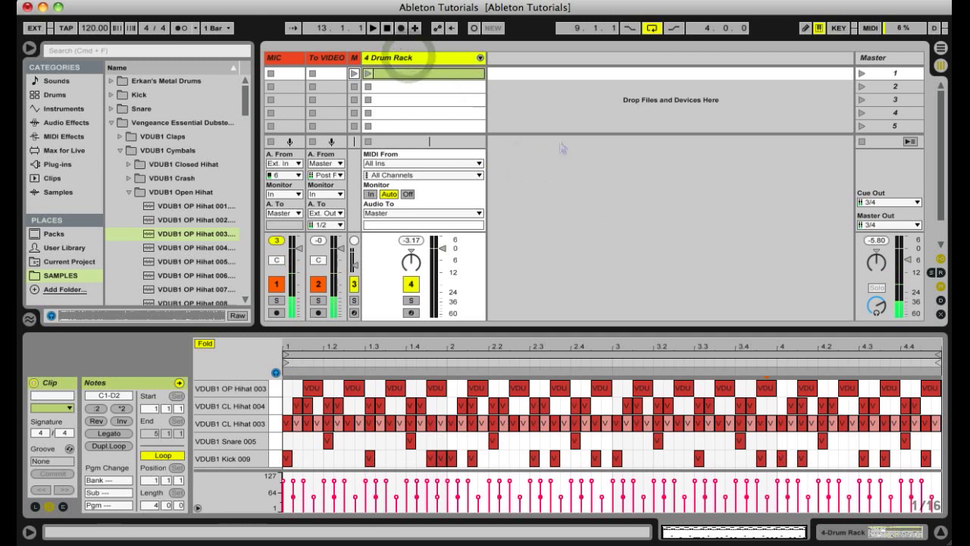
key("Delete")
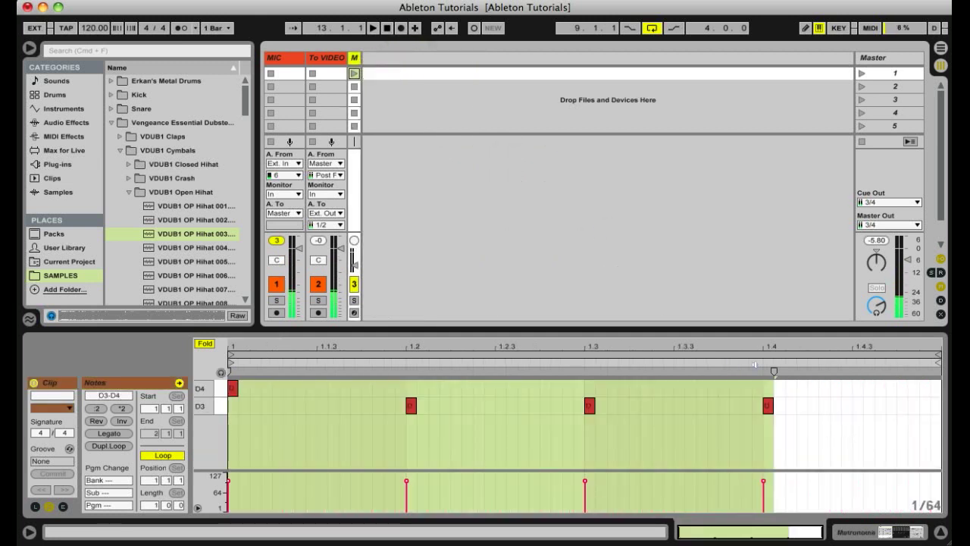
left_click(562, 0)
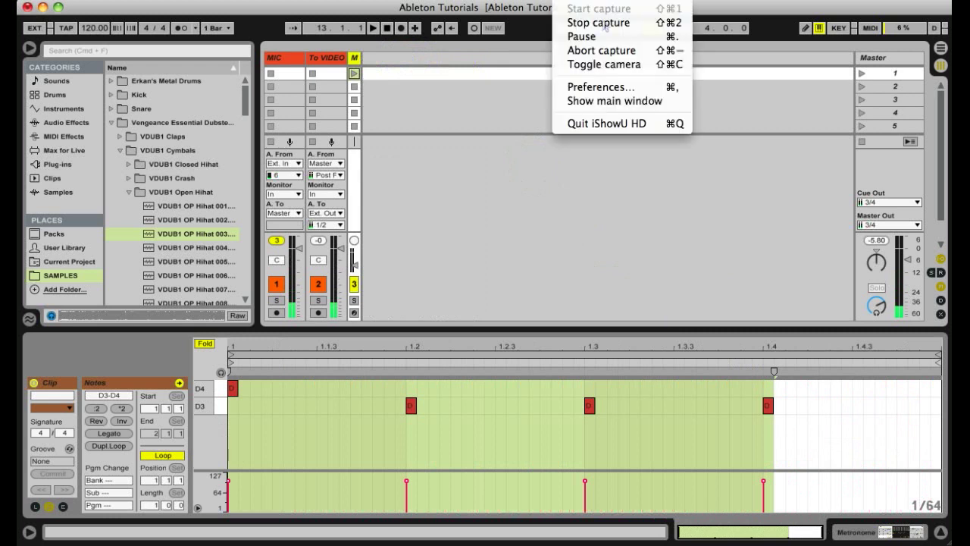